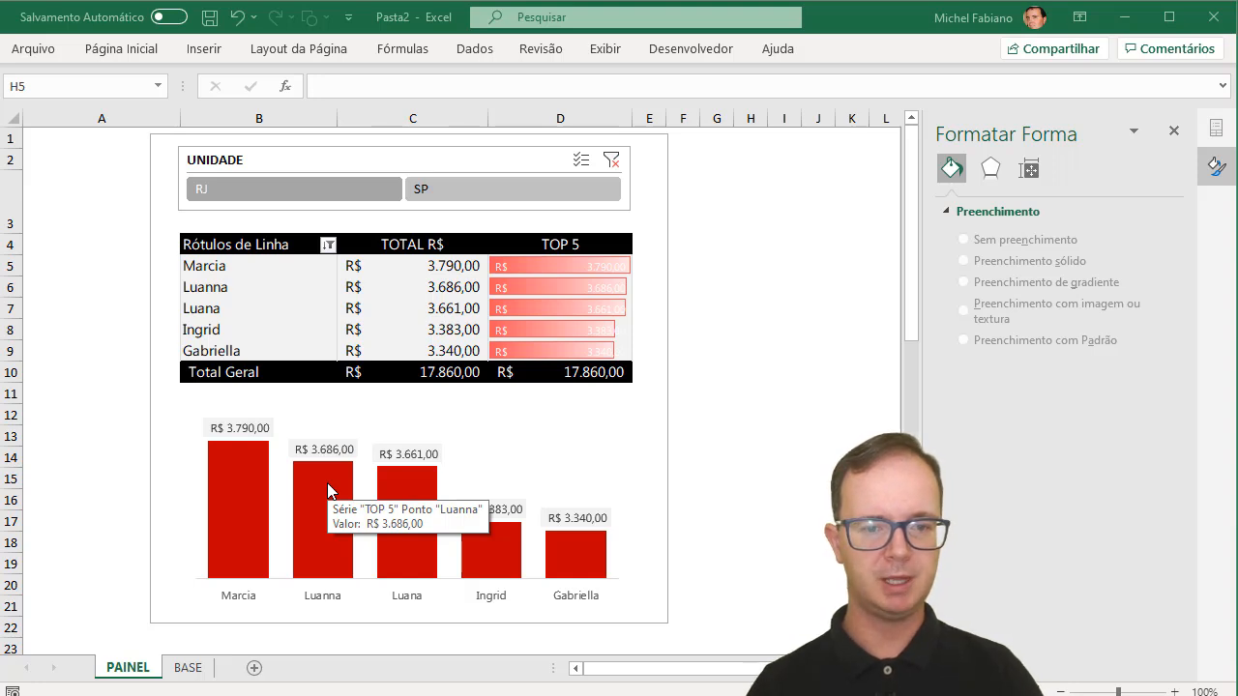
Switch the UNIDADE slicer on the PAINEL sheet to SP and back to RJ to examine the finished panel.
{"action": "left_click", "coordinate": [433, 190]}
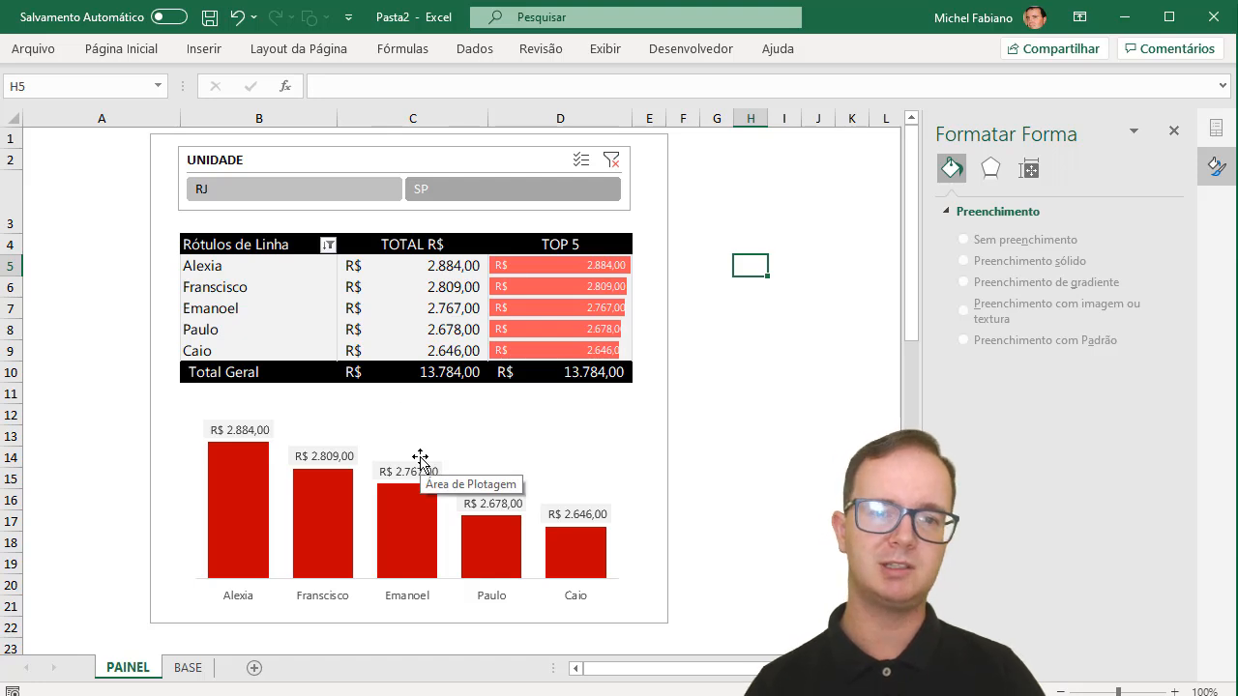
{"action": "left_click", "coordinate": [333, 194]}
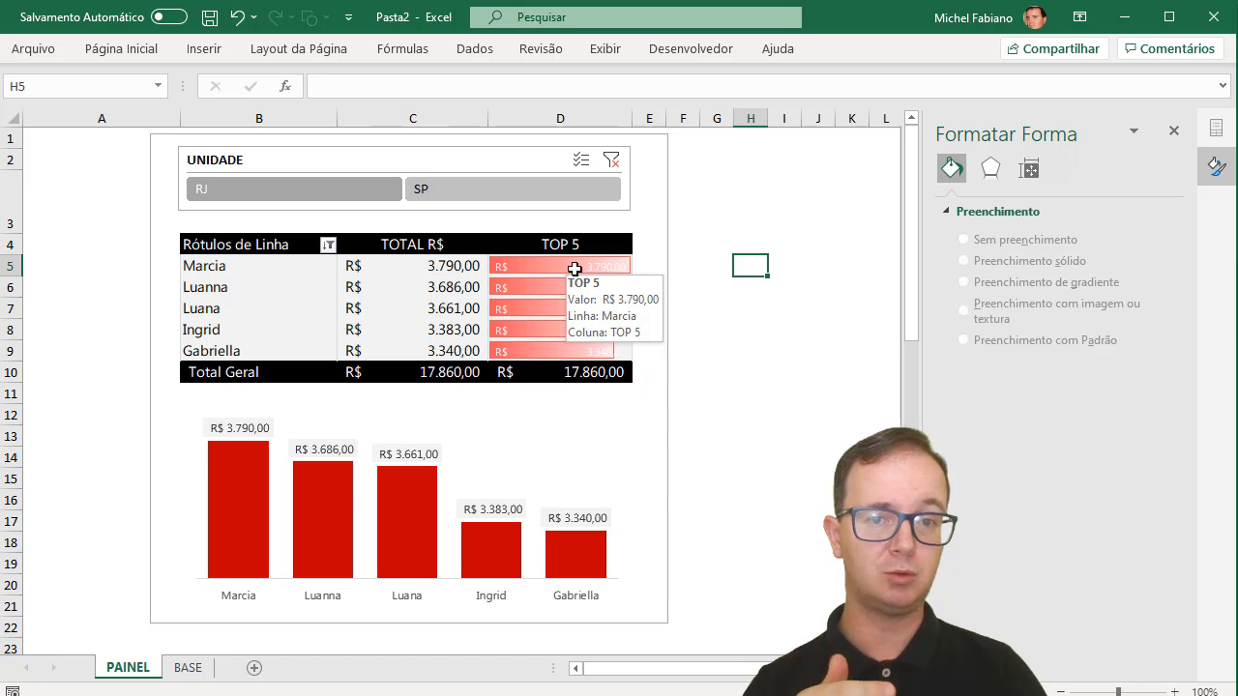
{"action": "left_click", "coordinate": [143, 50]}
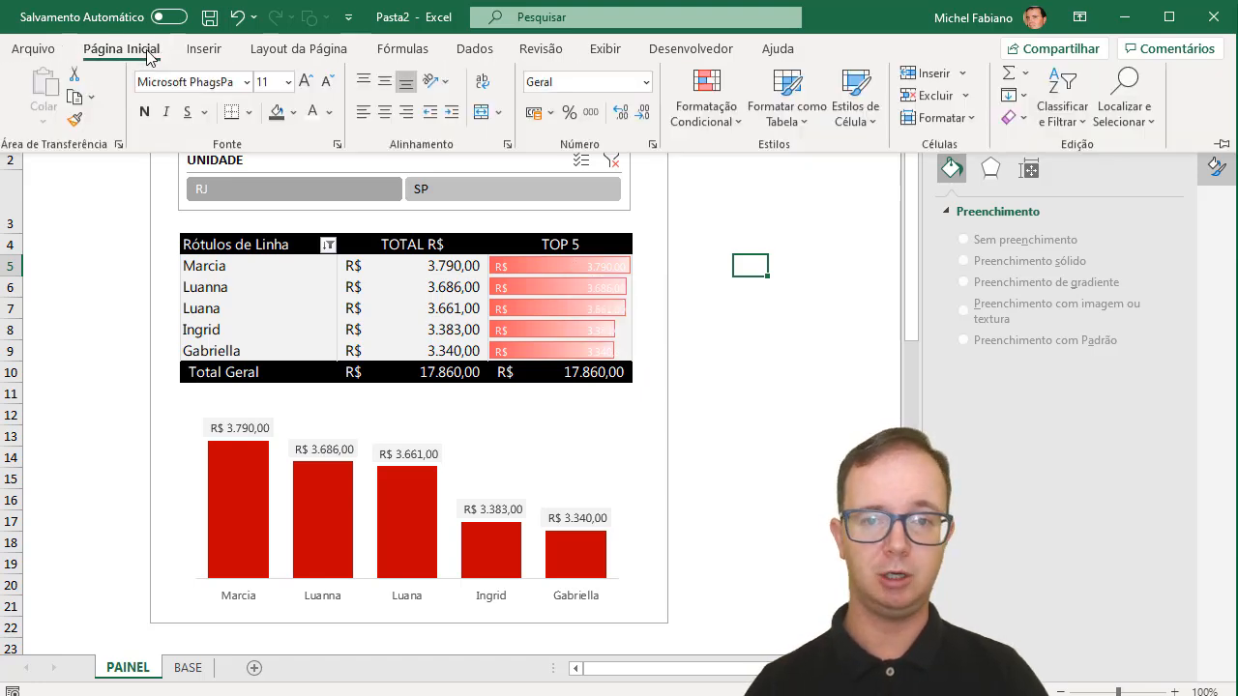
{"action": "left_click", "coordinate": [705, 126]}
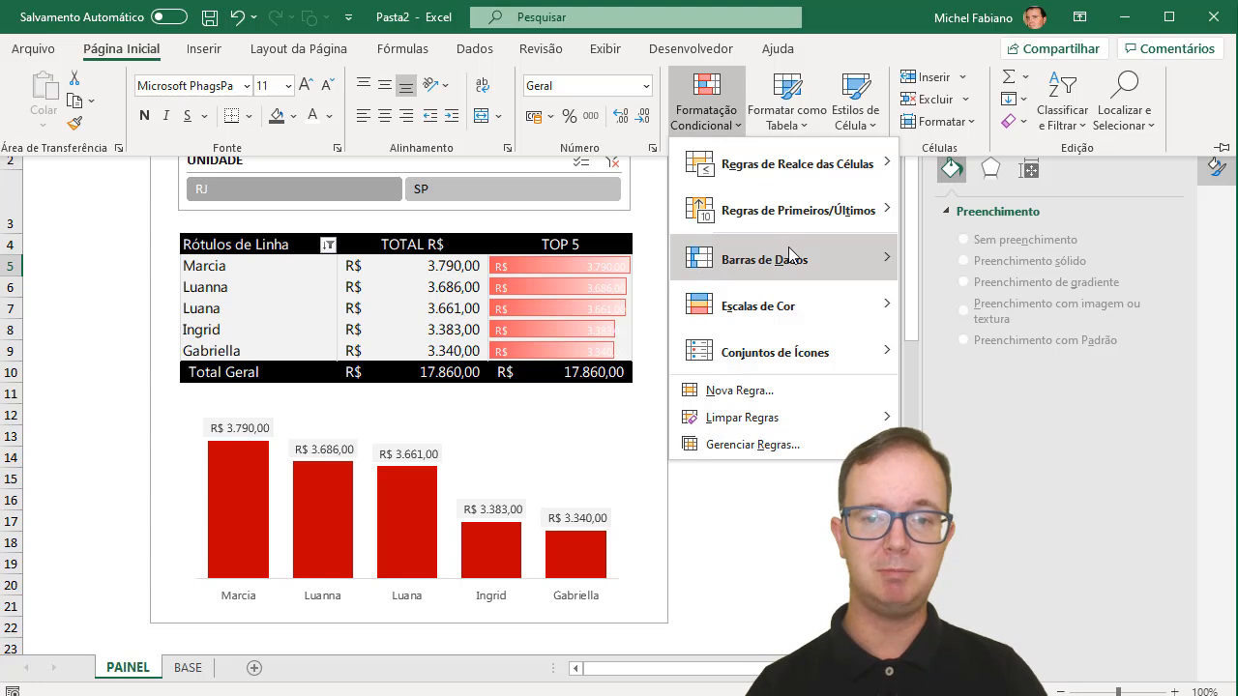
{"action": "mouse_move", "coordinate": [791, 253]}
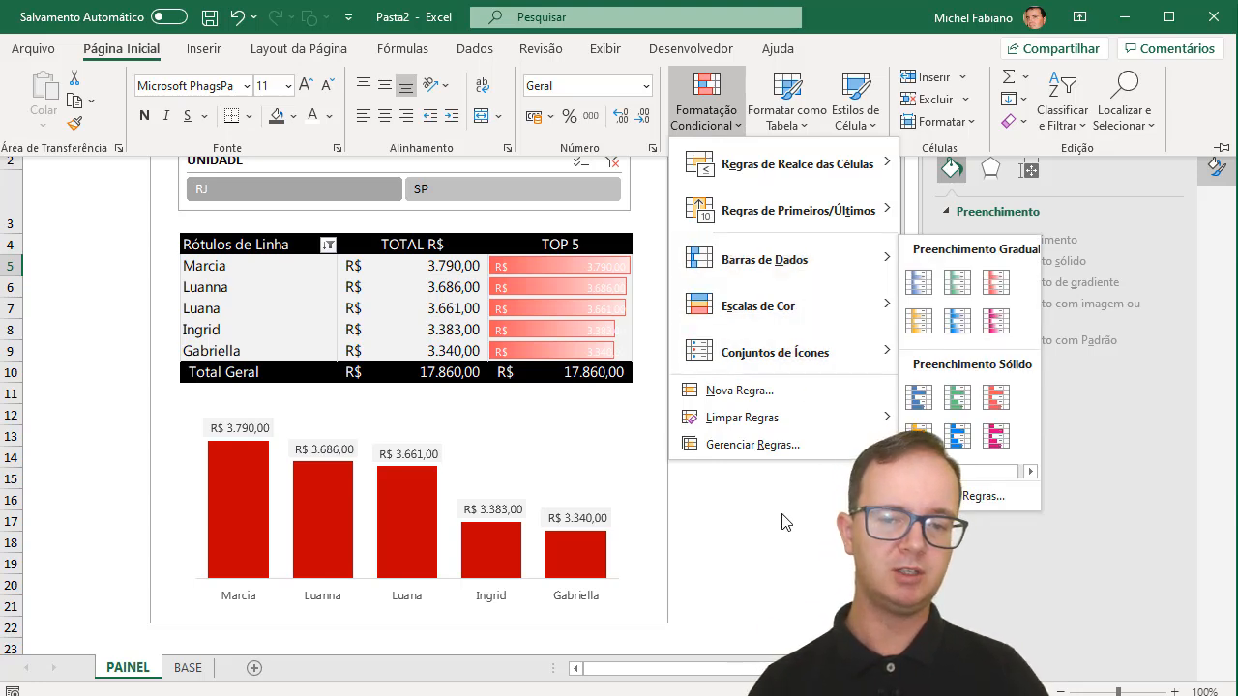
{"action": "key", "text": "Escape"}
{"action": "key", "text": "Escape"}
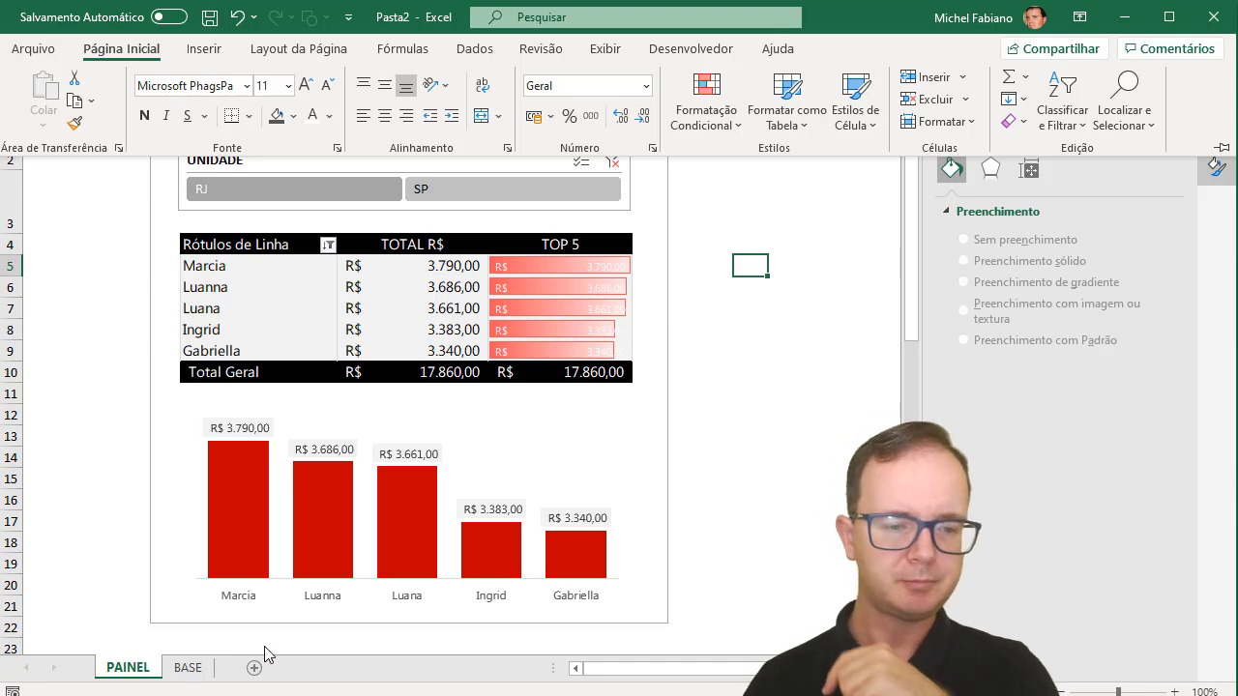
Create a copy of the BASE sheet in a new workbook and maximize that workbook's window.
{"action": "left_click", "coordinate": [191, 671]}
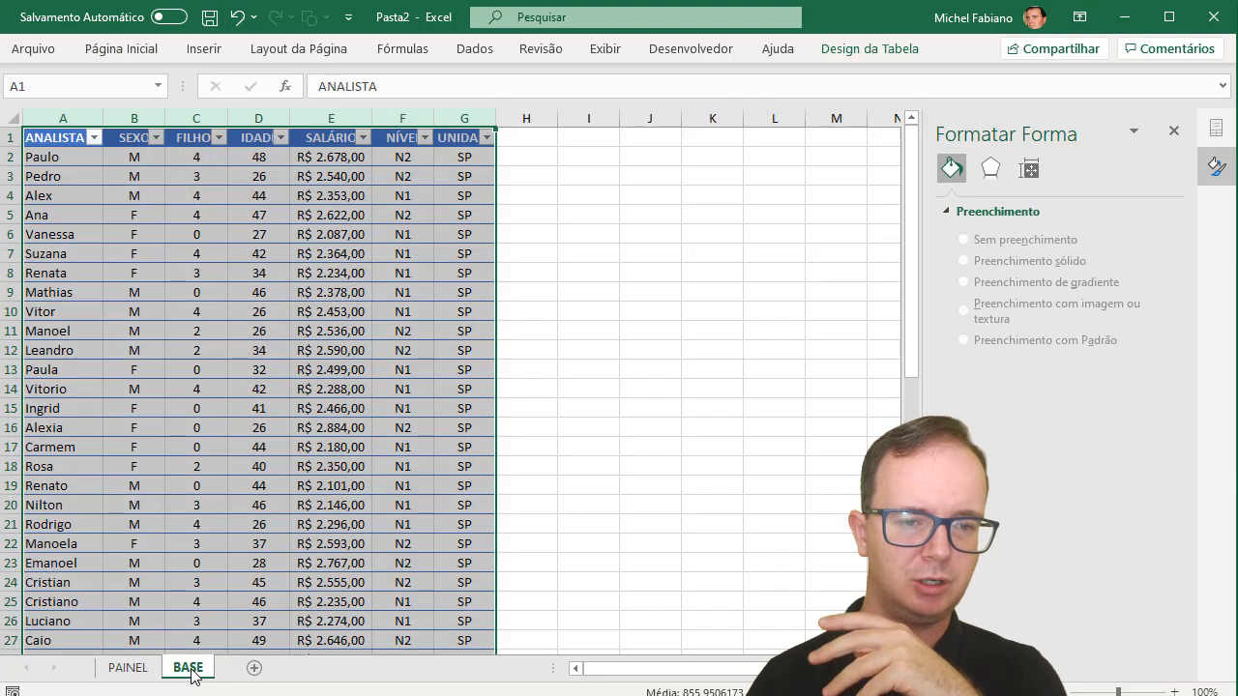
{"action": "right_click", "coordinate": [192, 677]}
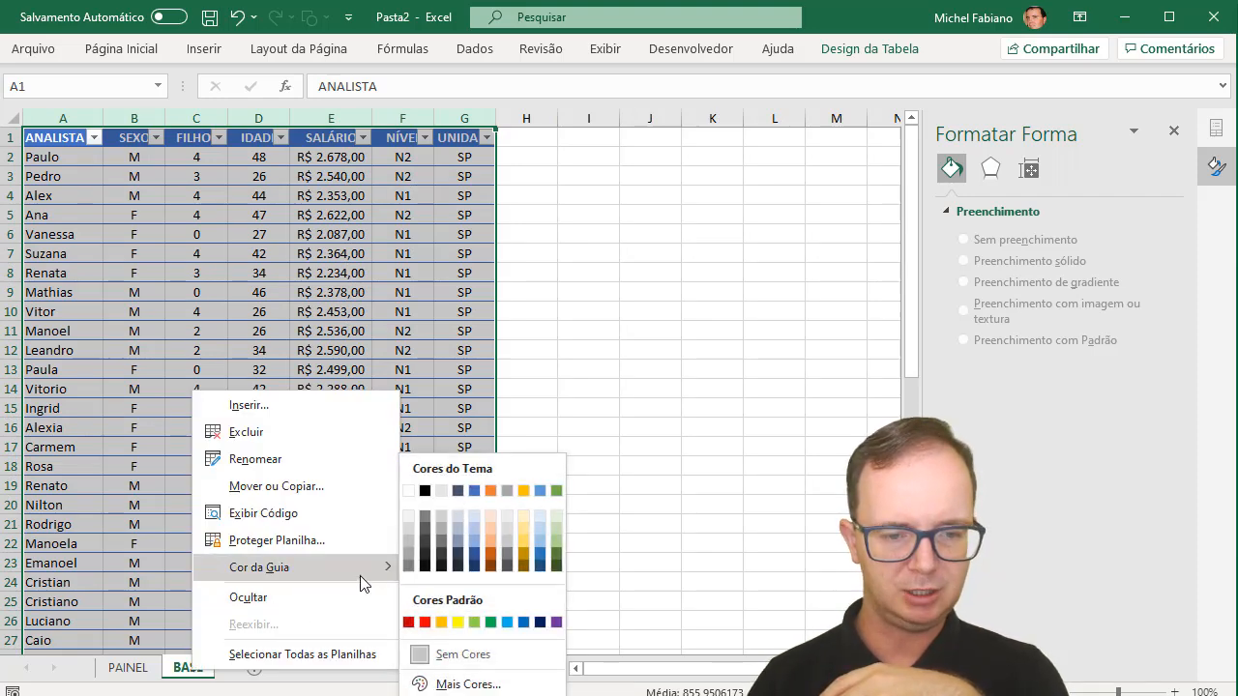
{"action": "left_click", "coordinate": [352, 487]}
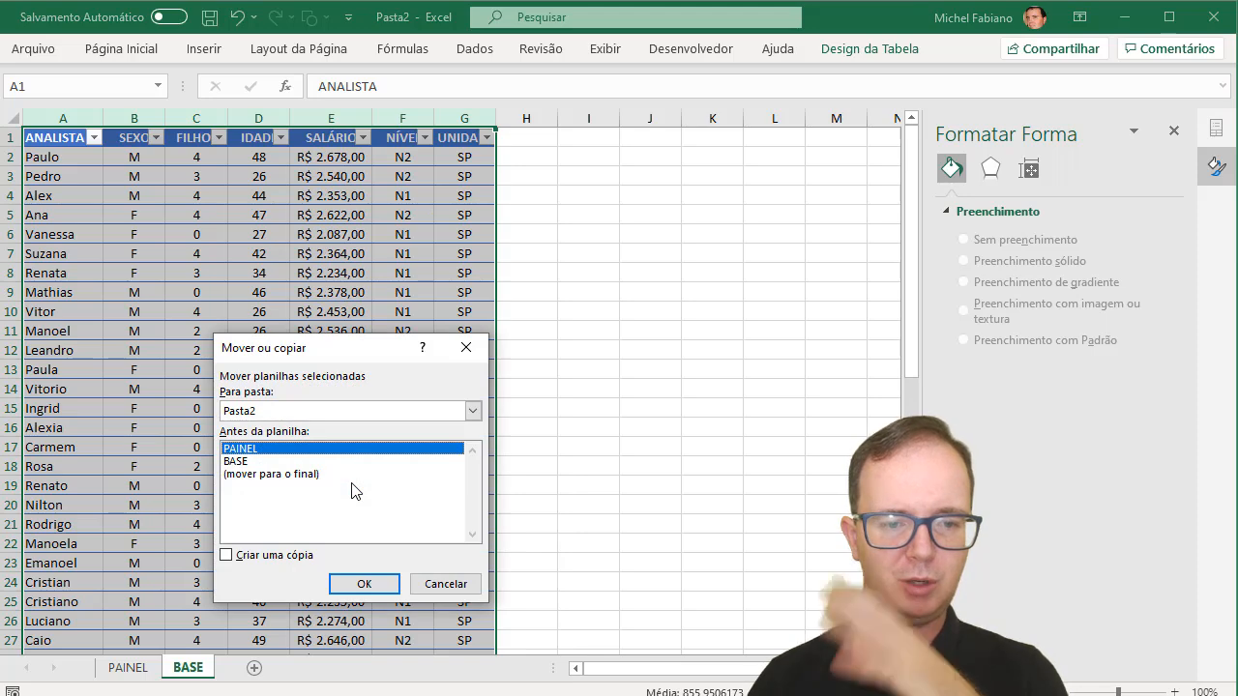
{"action": "left_click", "coordinate": [291, 557]}
{"action": "left_click", "coordinate": [472, 411]}
{"action": "left_click", "coordinate": [423, 428]}
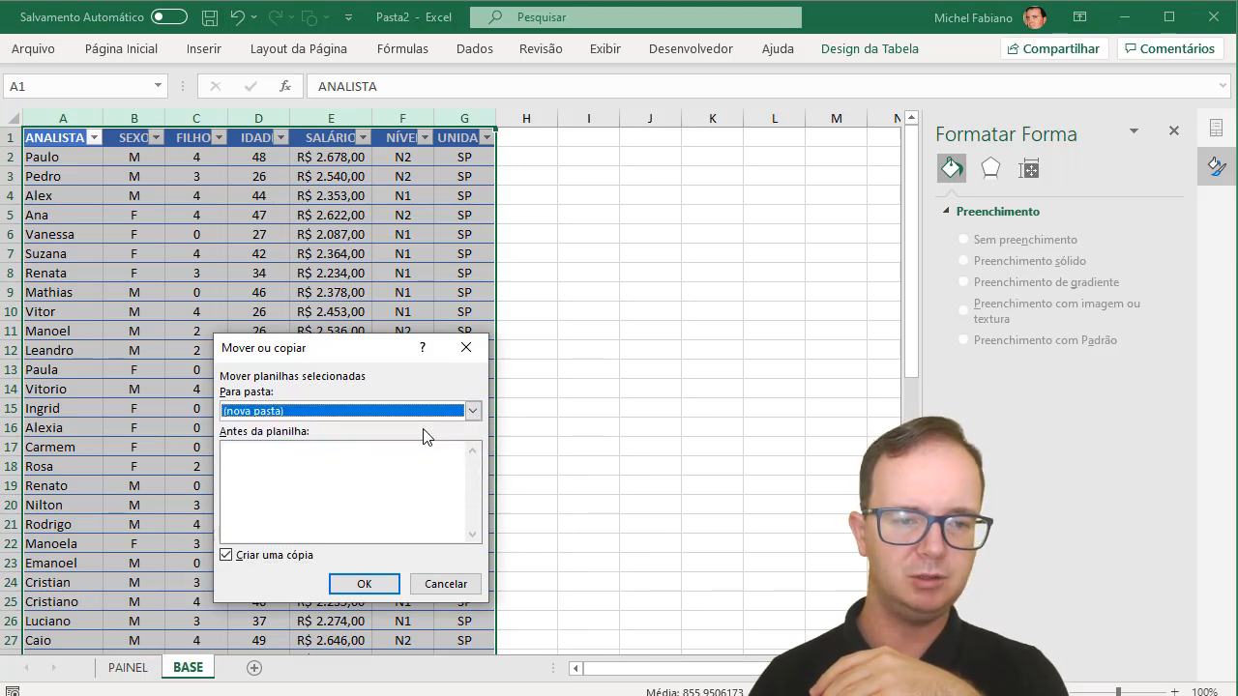
{"action": "left_click", "coordinate": [373, 587]}
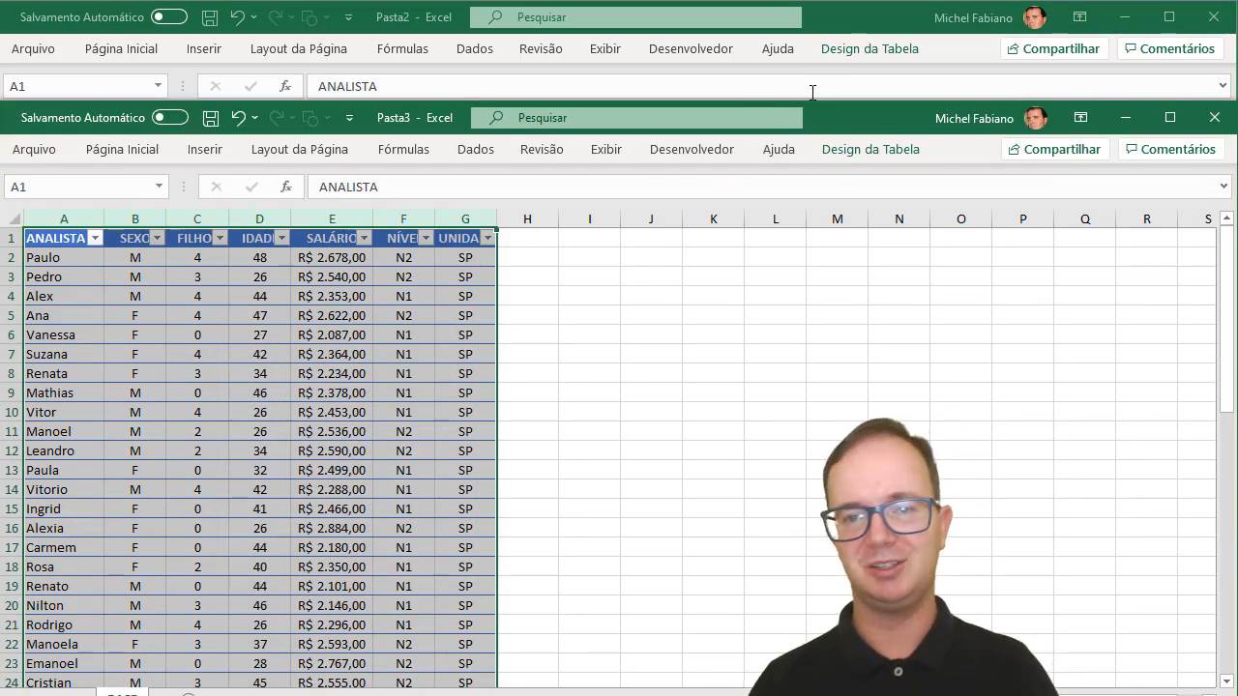
{"action": "double_click", "coordinate": [838, 89]}
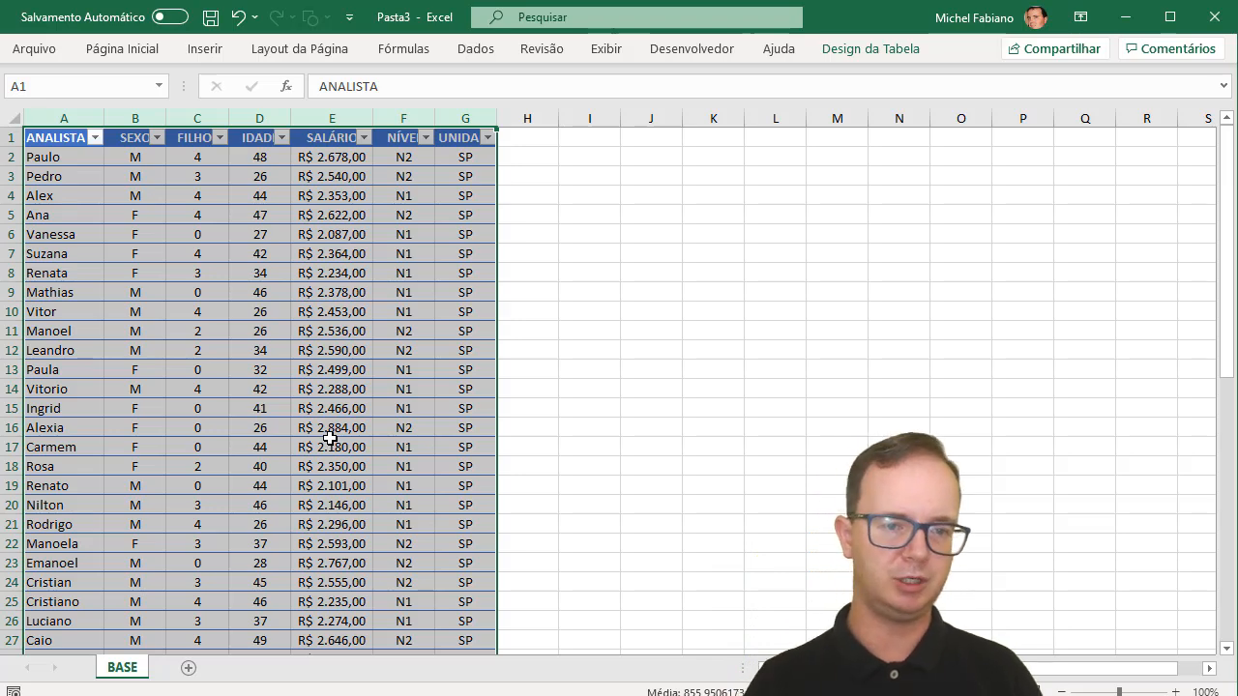
Select the whole data table on the BASE sheet and create a pivot table from it on a new worksheet.
{"action": "left_click", "coordinate": [215, 346]}
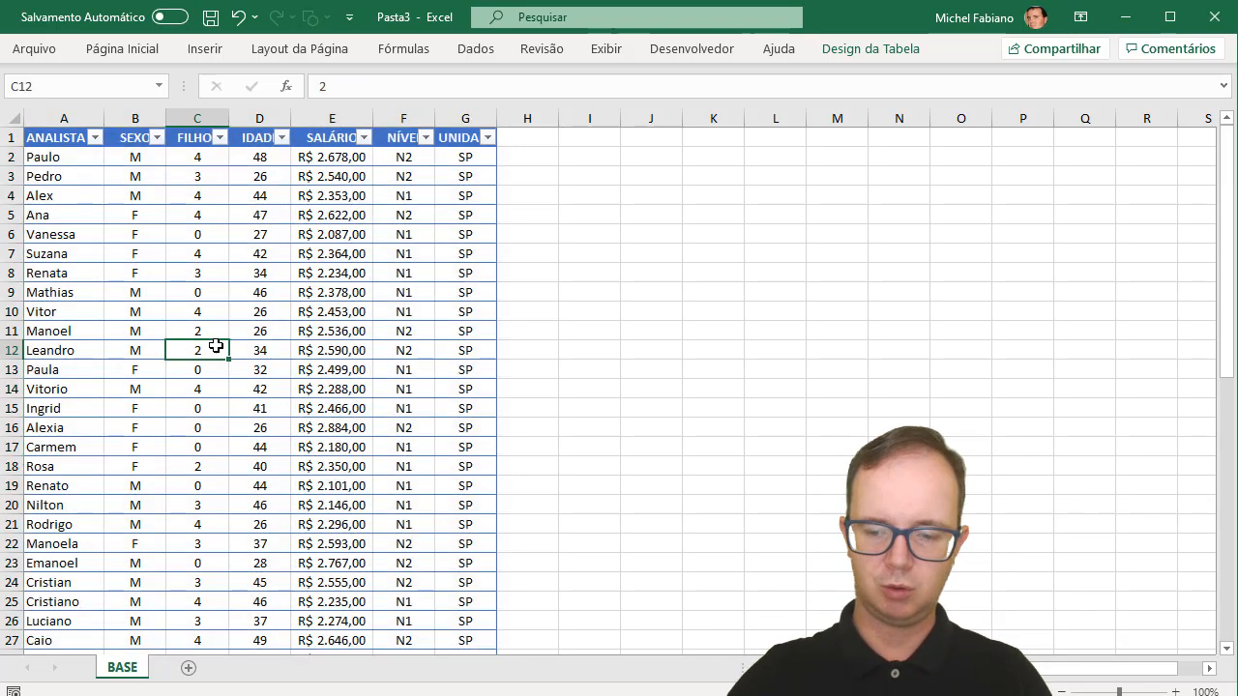
{"action": "key", "text": "ctrl+a"}
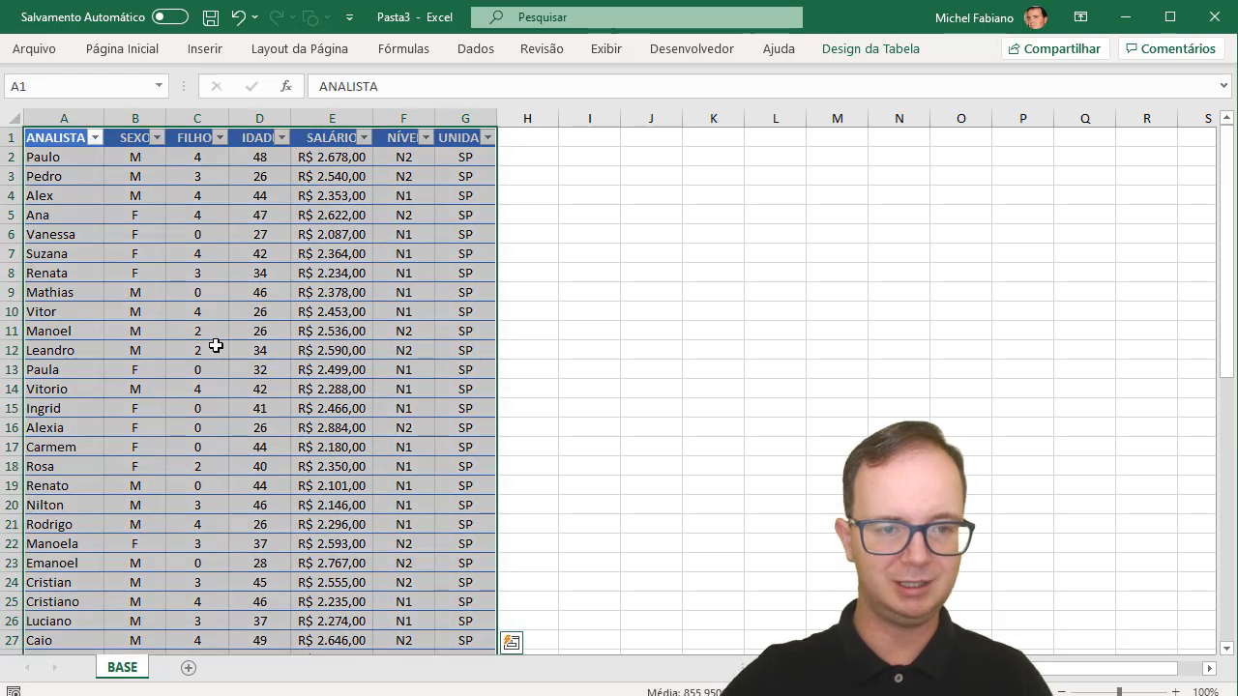
{"action": "left_click", "coordinate": [223, 314]}
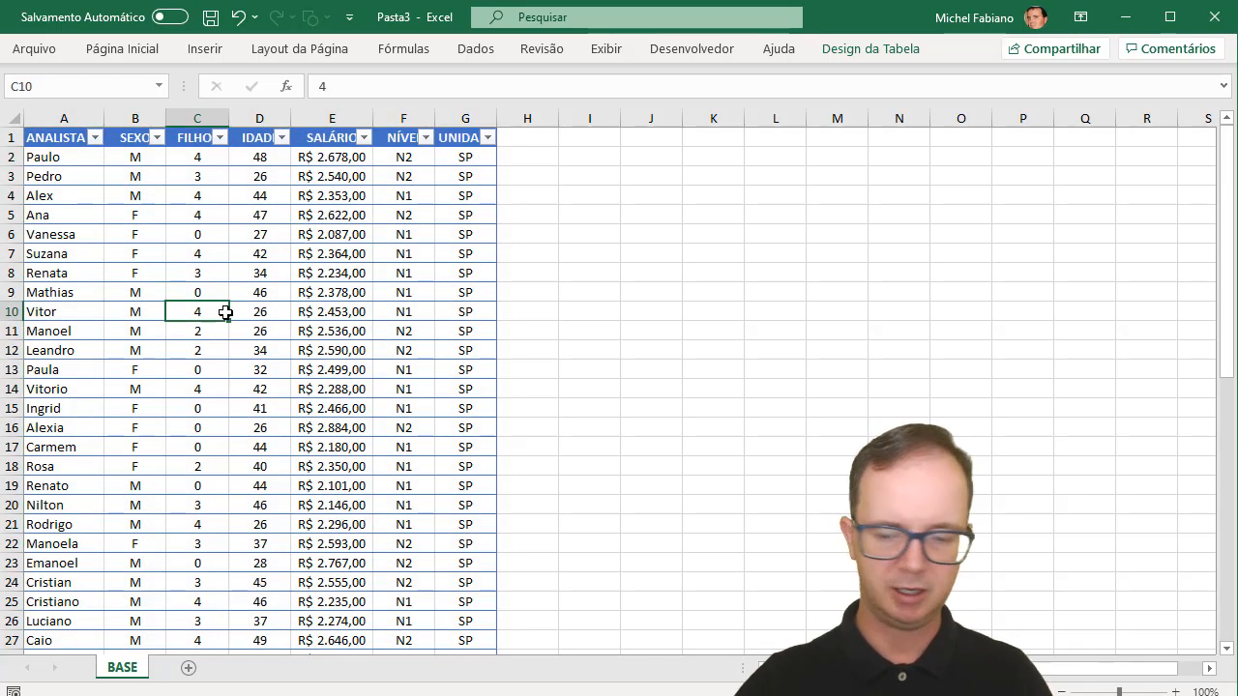
{"action": "key", "text": "ctrl+a"}
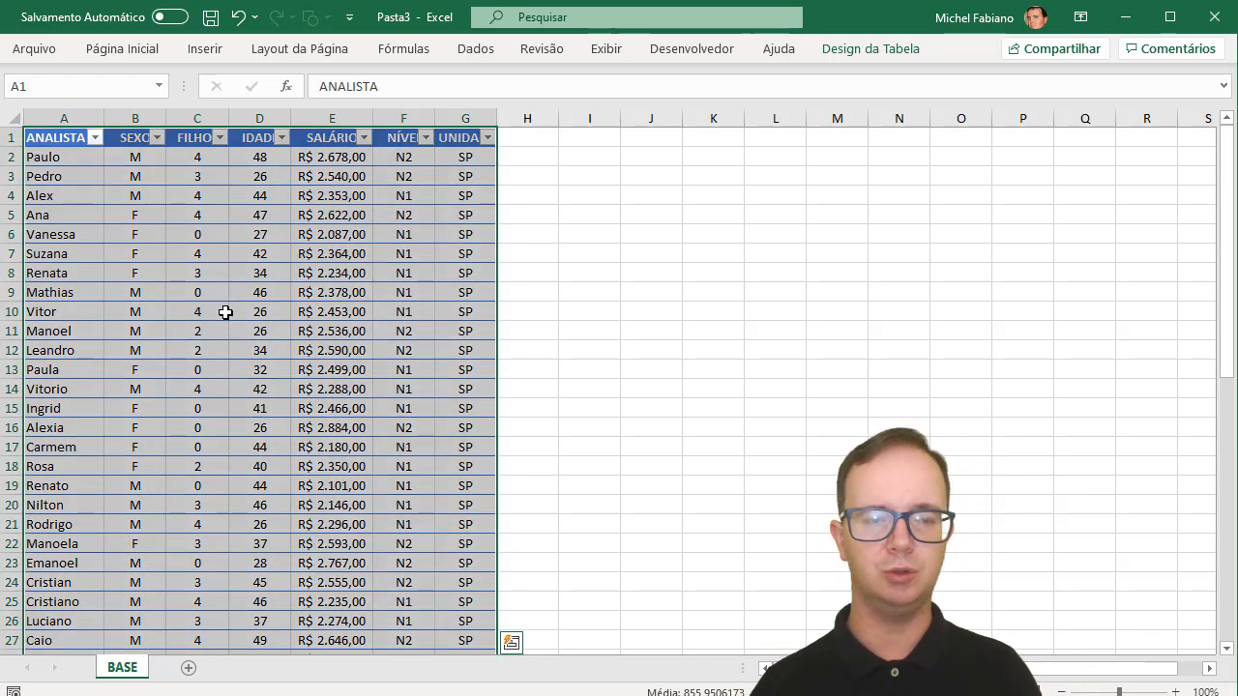
{"action": "left_click", "coordinate": [205, 48]}
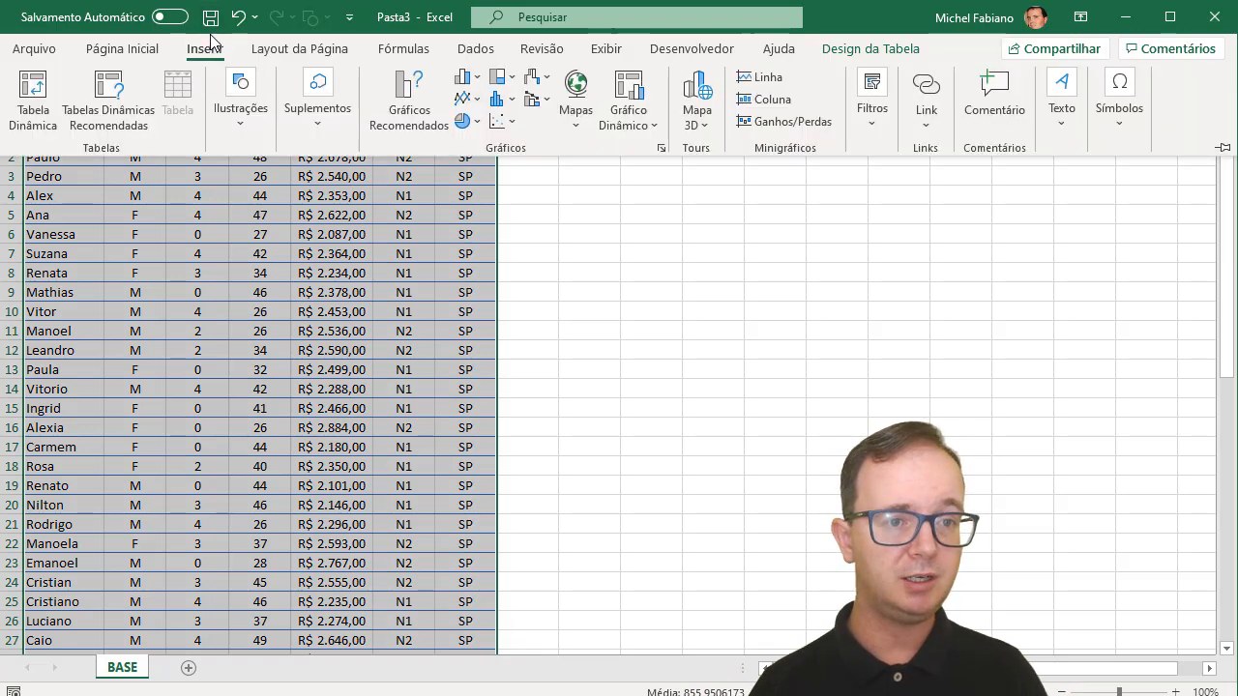
{"action": "left_click", "coordinate": [48, 89]}
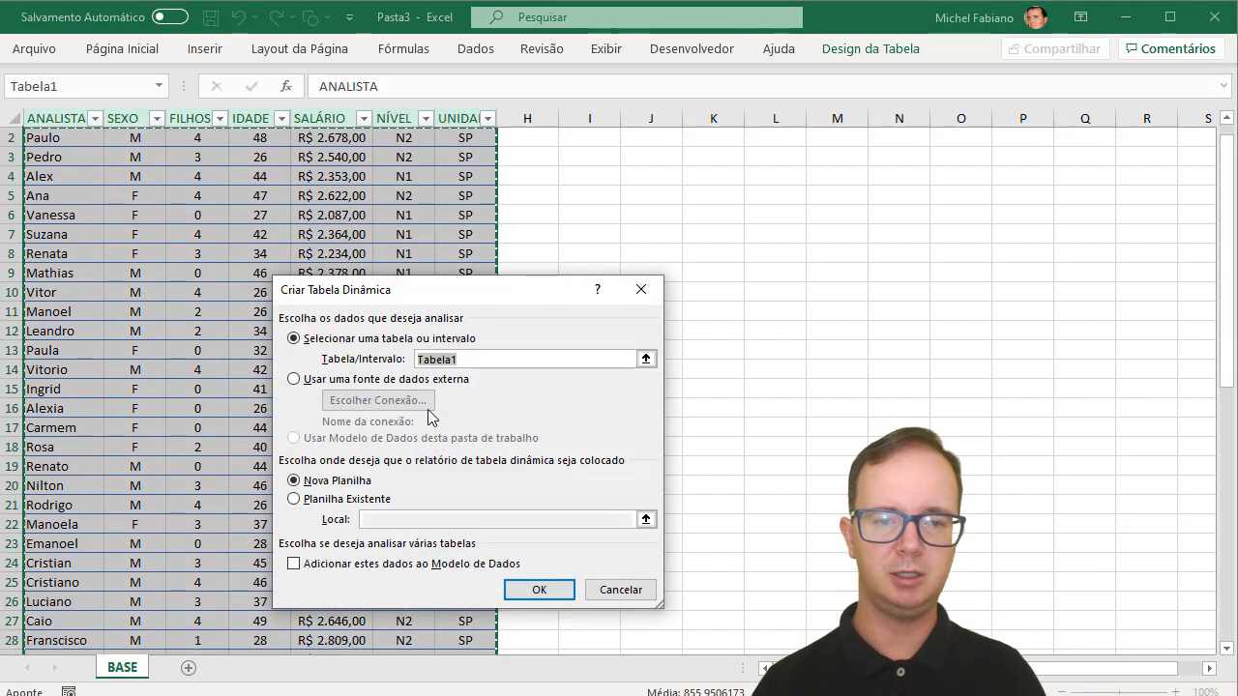
{"action": "left_click", "coordinate": [538, 589]}
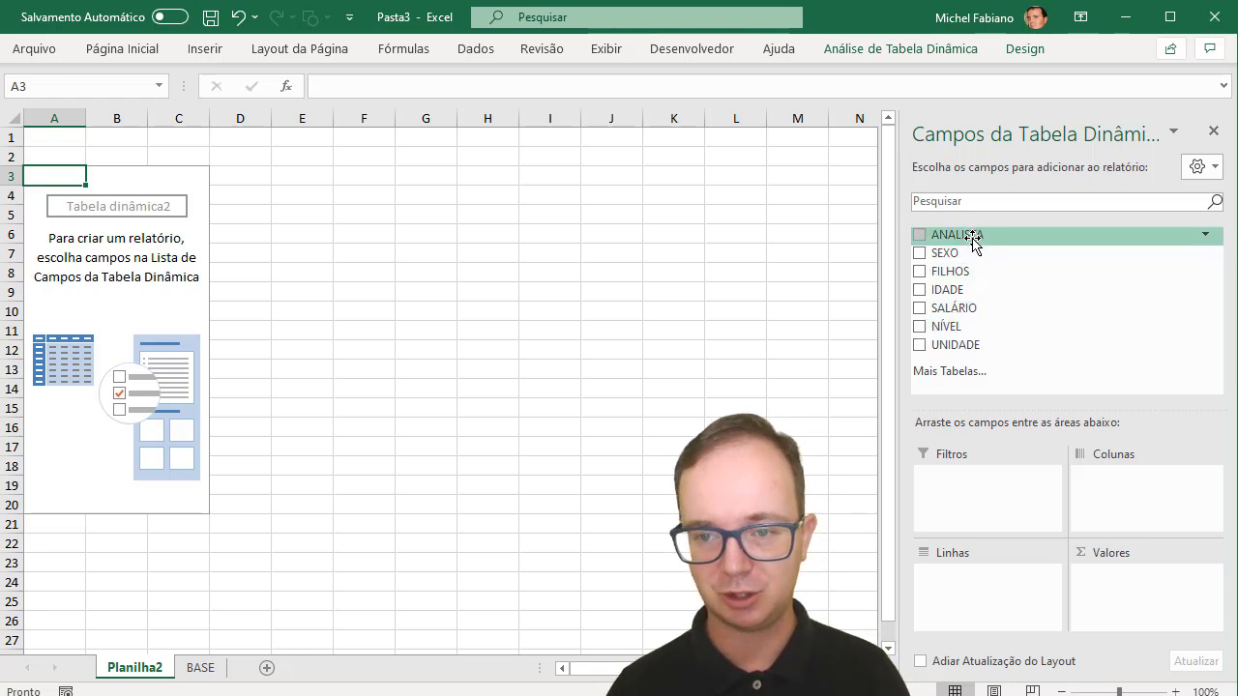
Lay out the pivot table with ANALISTA as rows, SALÁRIO as summed values and UNIDADE as report filter.
{"action": "left_click_drag", "start_coordinate": [972, 235], "coordinate": [969, 585]}
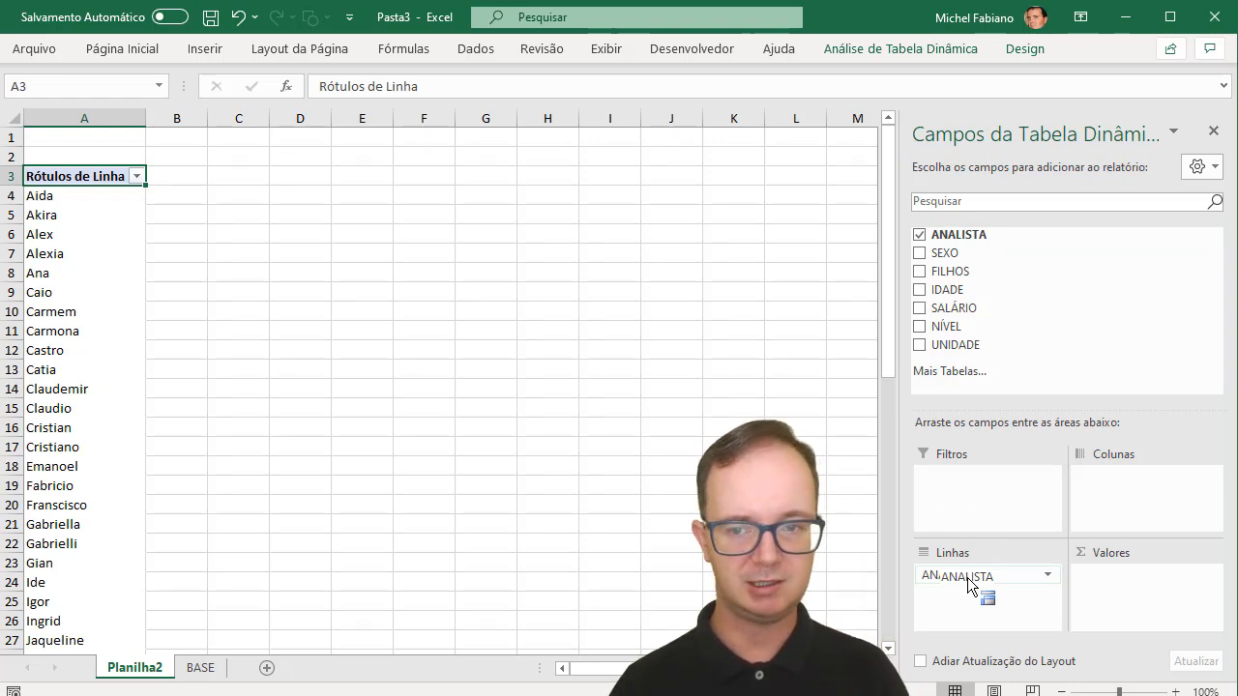
{"action": "left_click_drag", "start_coordinate": [970, 311], "coordinate": [1135, 587]}
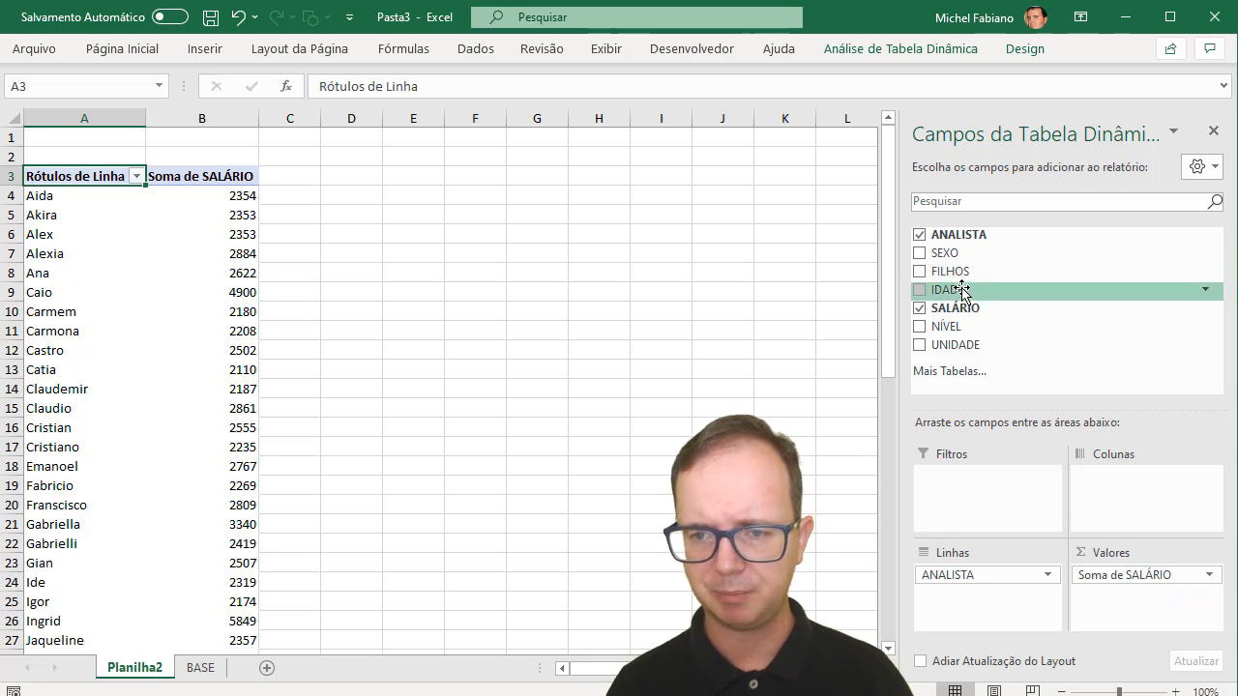
{"action": "left_click_drag", "start_coordinate": [958, 347], "coordinate": [977, 484]}
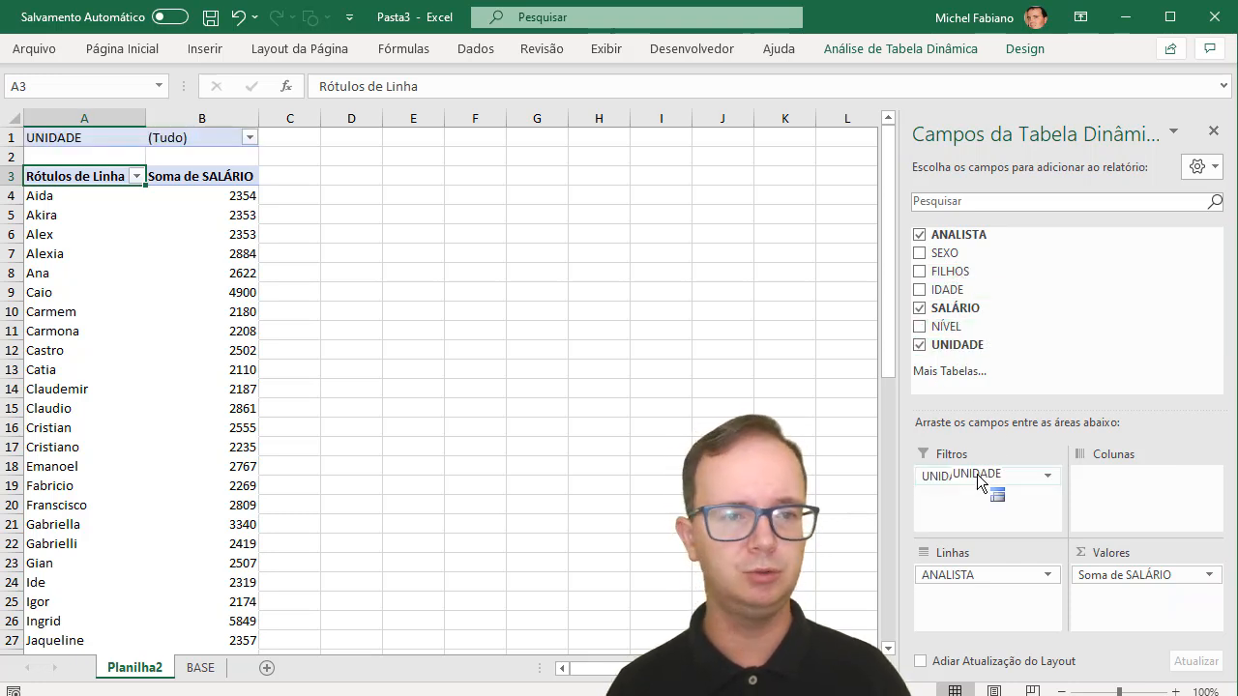
Filter the pivot table by UNIDADE RJ, and switch the filter to SP.
{"action": "left_click", "coordinate": [250, 138]}
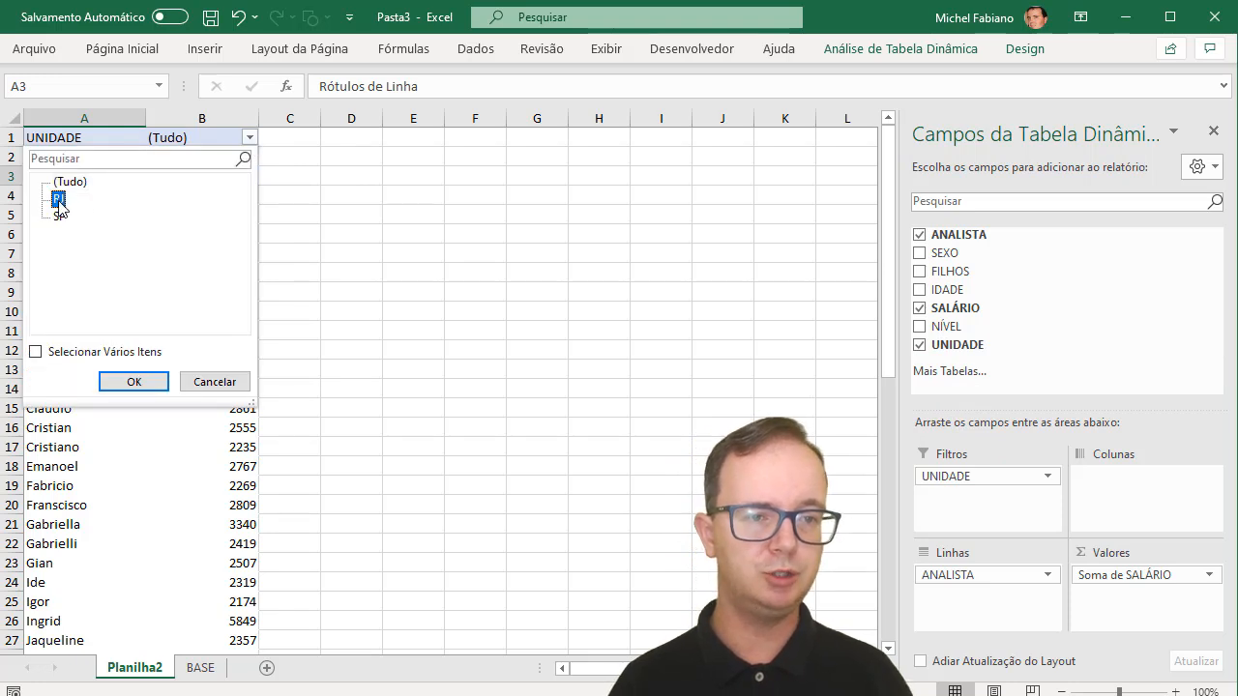
{"action": "left_click", "coordinate": [133, 383]}
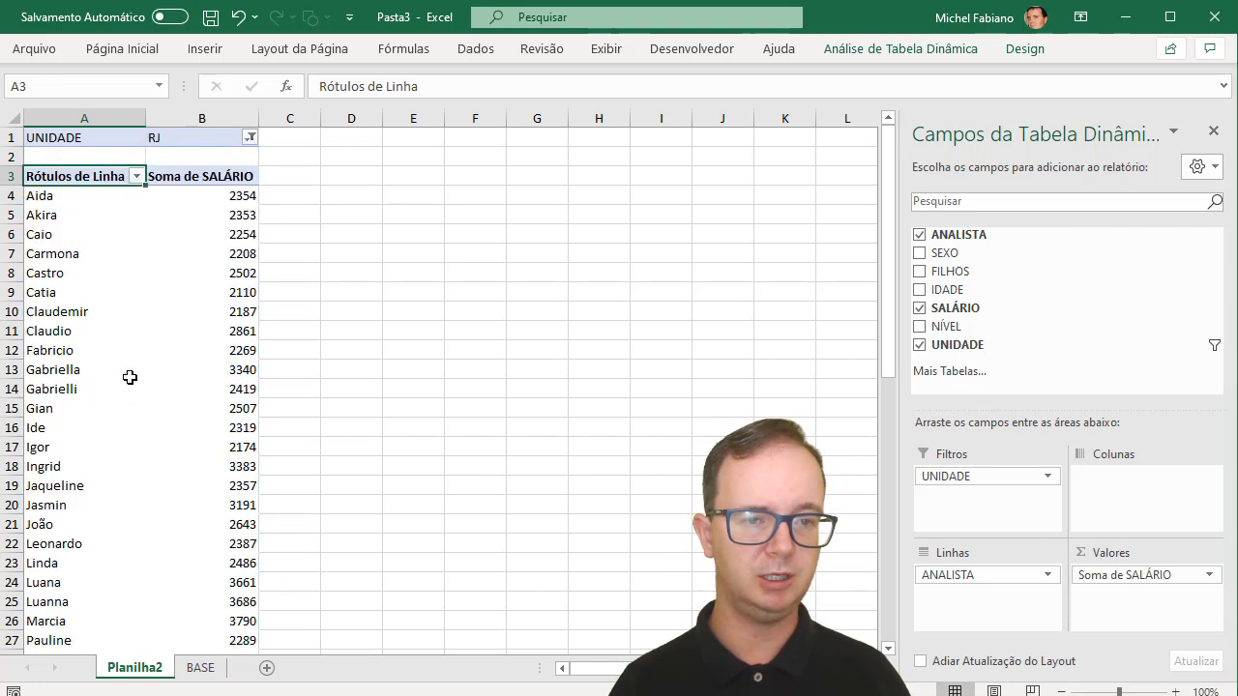
{"action": "left_click", "coordinate": [251, 138]}
{"action": "left_click", "coordinate": [59, 216]}
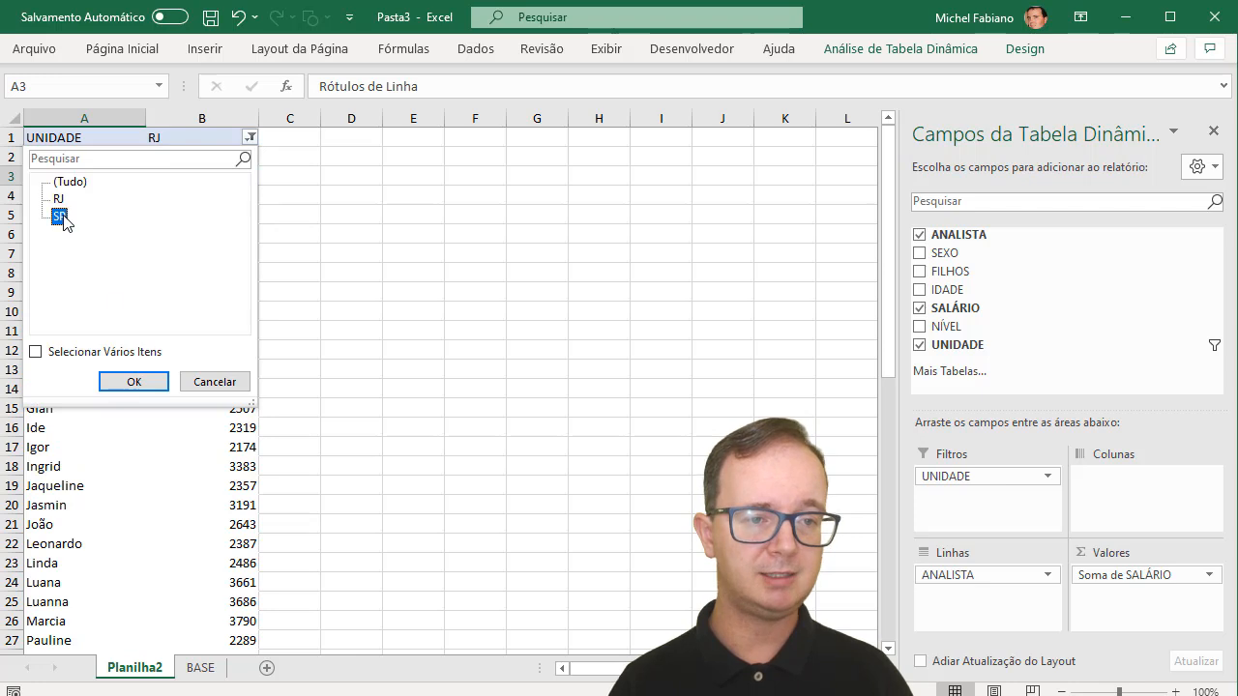
{"action": "left_click", "coordinate": [140, 382]}
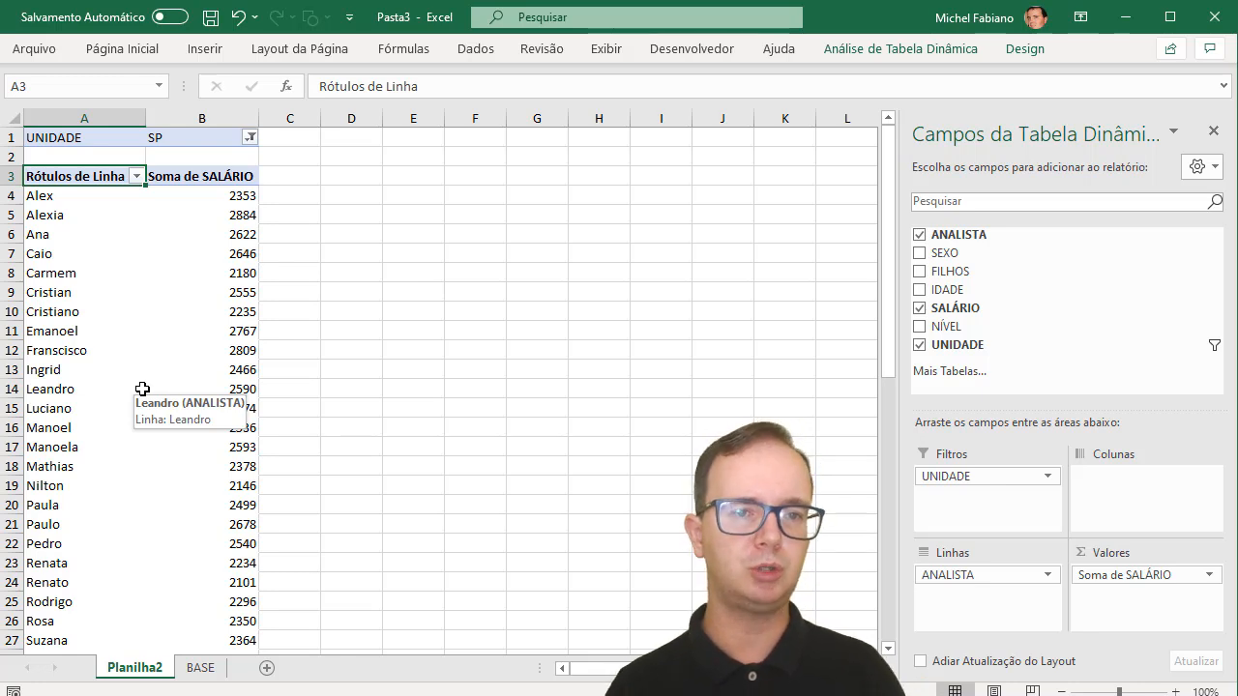
Sort the ANALISTA row labels in descending order by Soma de SALÁRIO.
{"action": "left_click", "coordinate": [136, 176]}
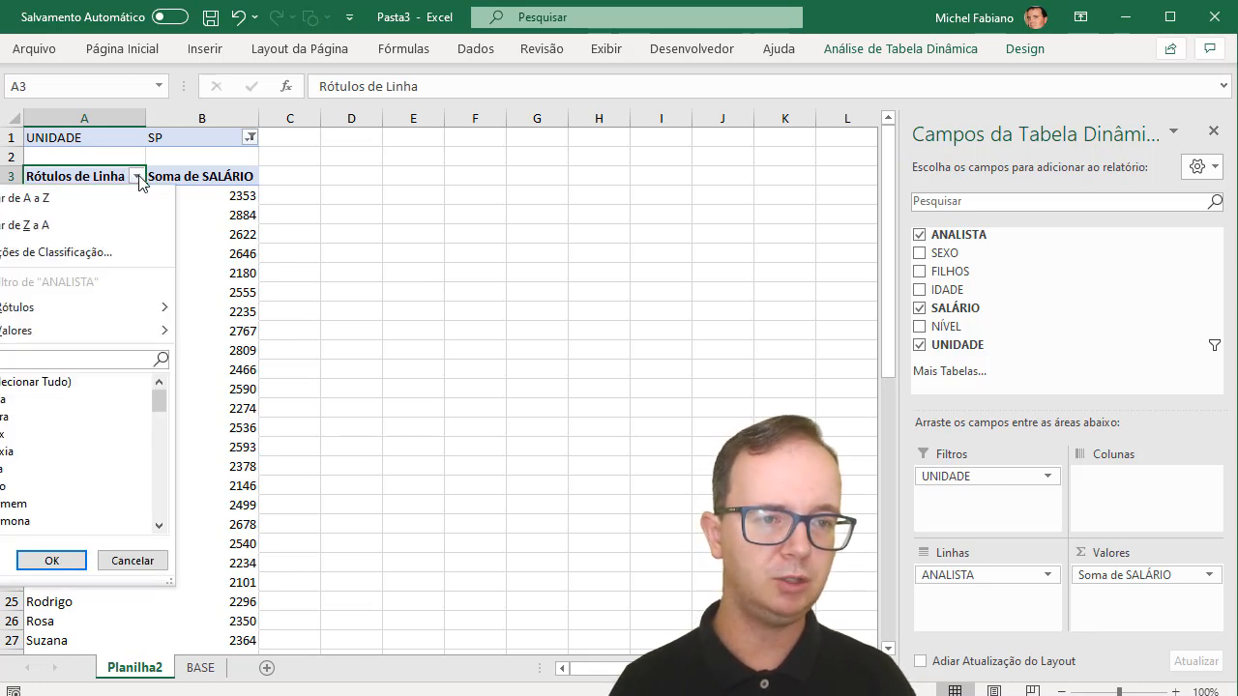
{"action": "left_click", "coordinate": [129, 255]}
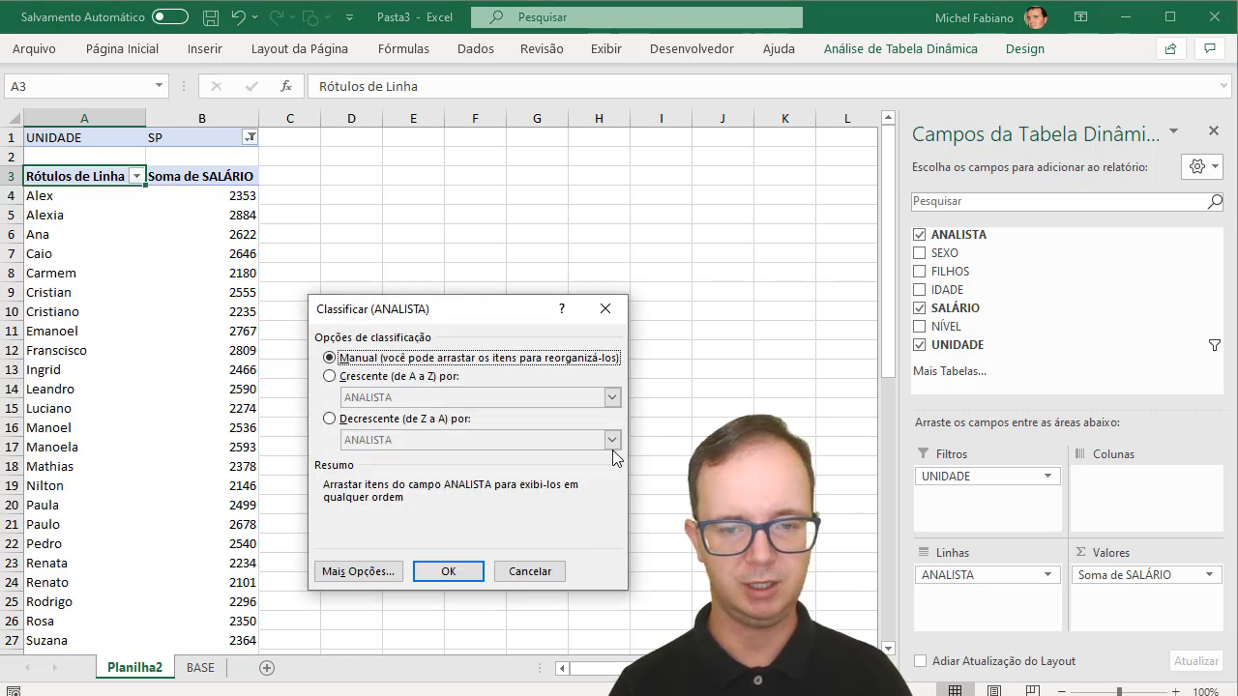
{"action": "left_click", "coordinate": [441, 420]}
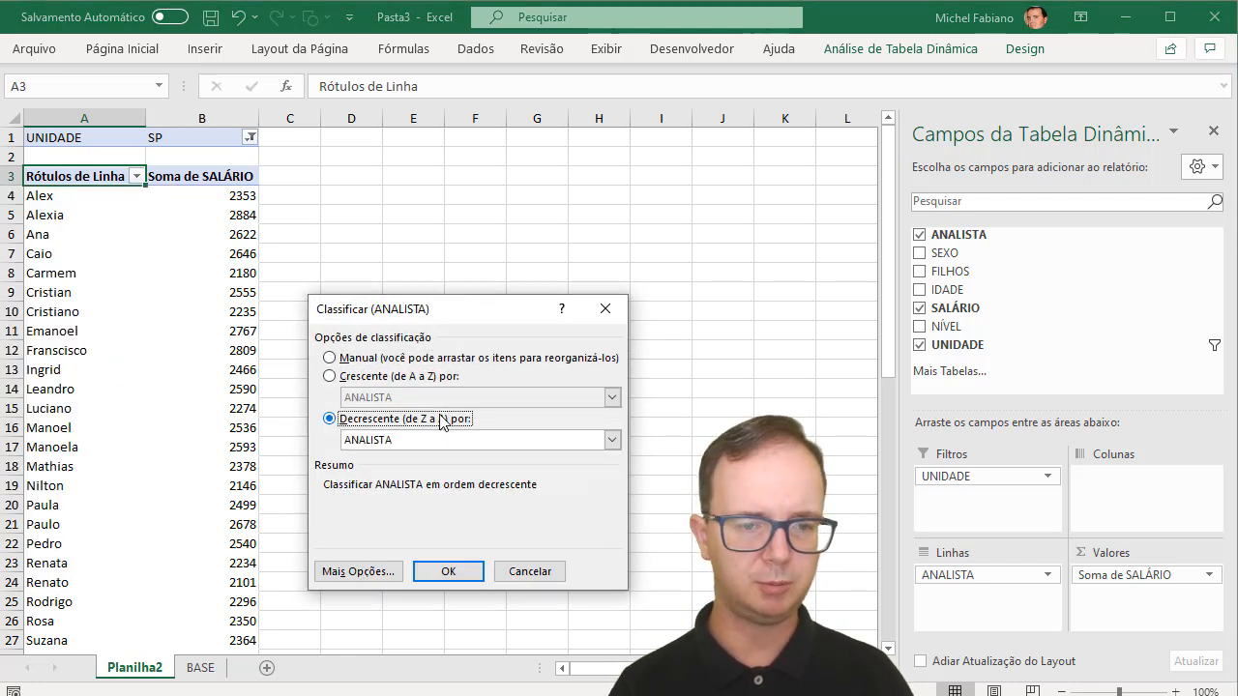
{"action": "left_click", "coordinate": [611, 441]}
{"action": "left_click", "coordinate": [448, 472]}
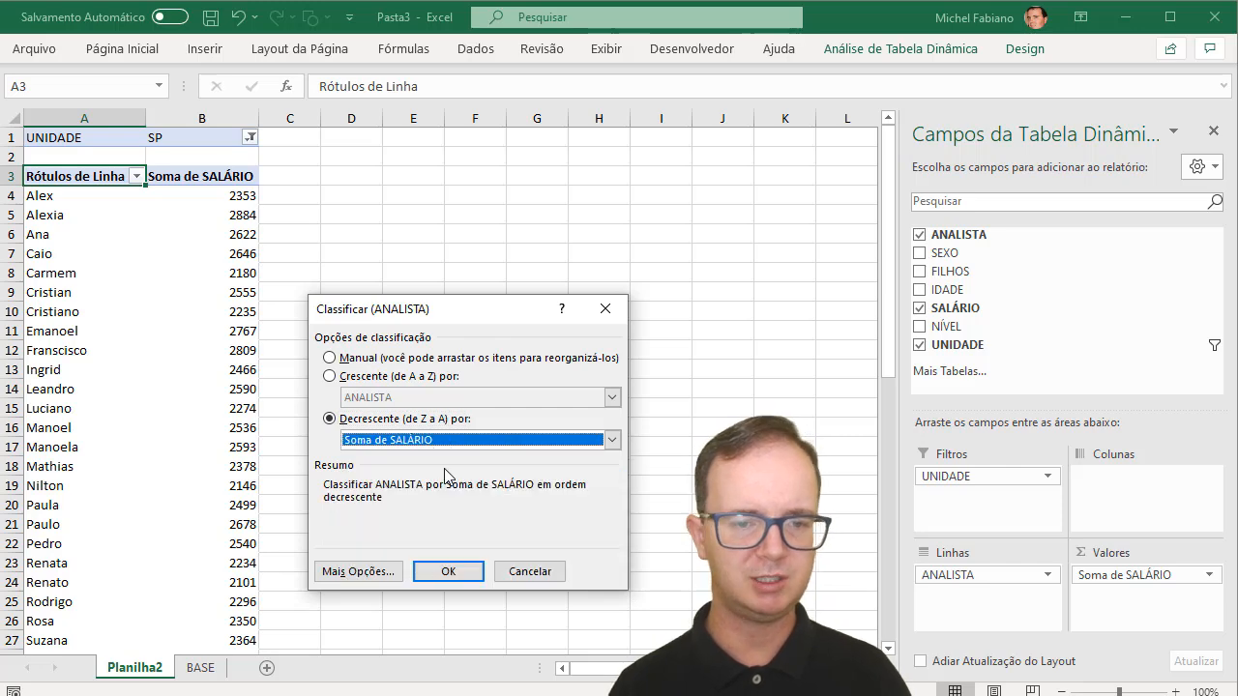
{"action": "left_click", "coordinate": [448, 572]}
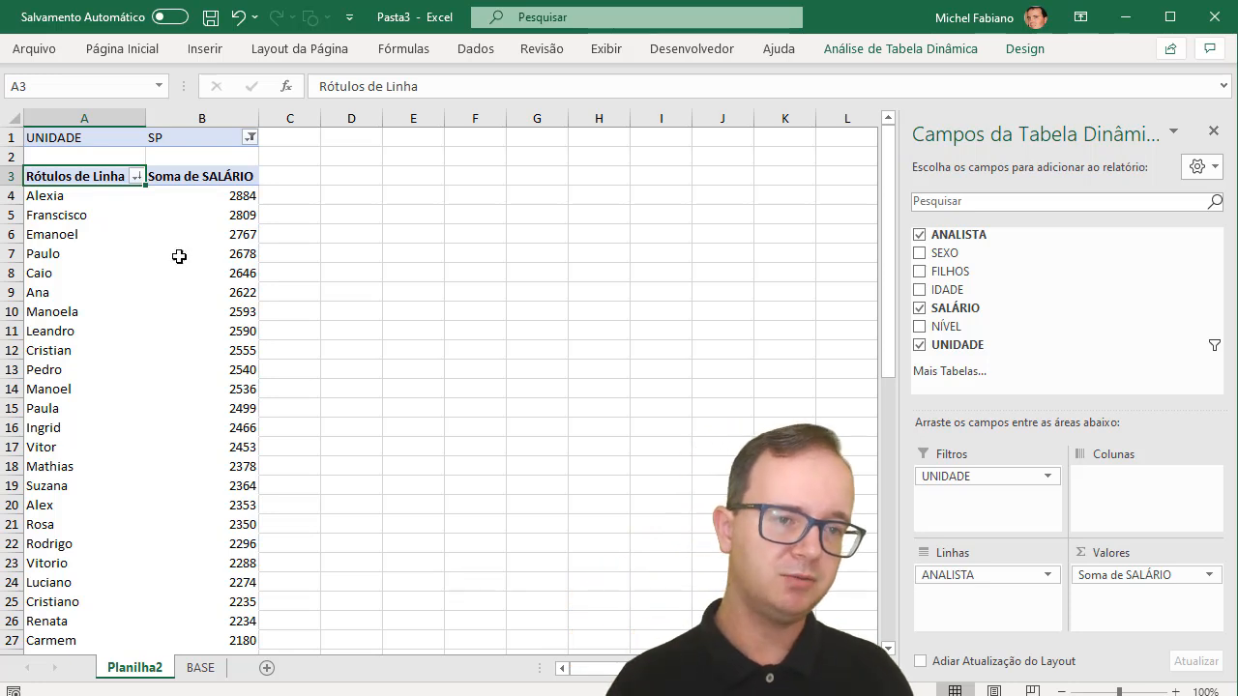
Apply a value filter to the row labels showing the first 5 items by Soma de SALÁRIO.
{"action": "left_click", "coordinate": [137, 176]}
{"action": "mouse_move", "coordinate": [162, 330]}
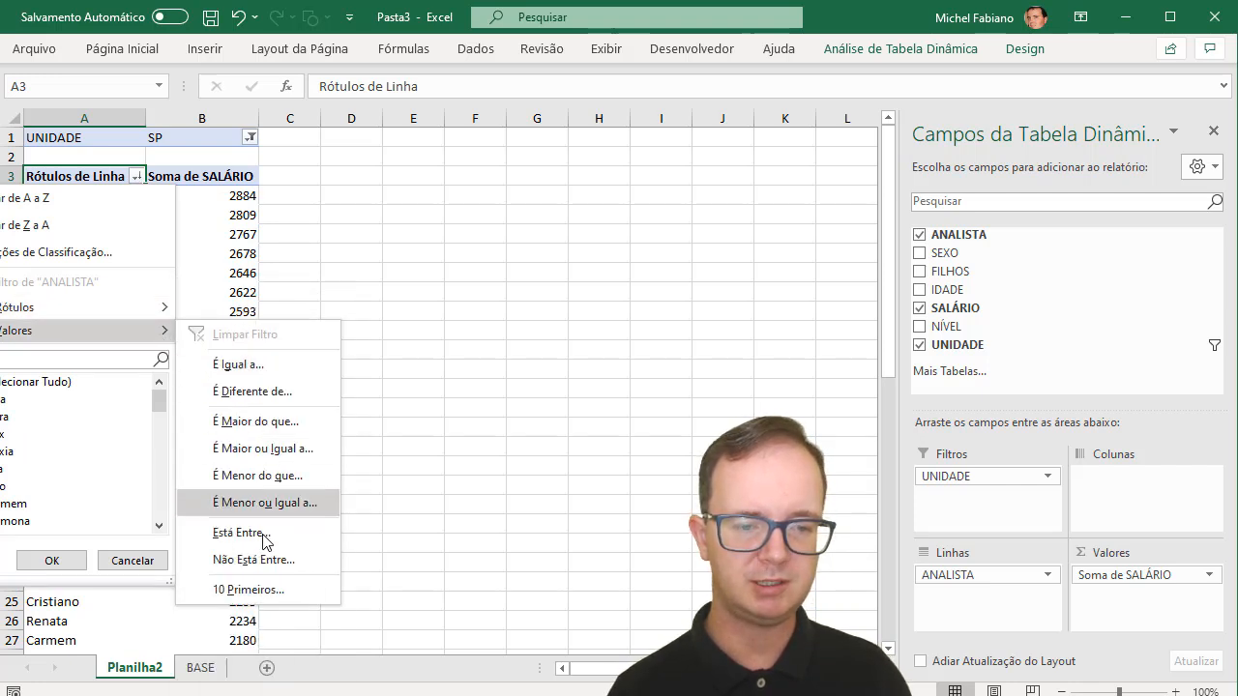
{"action": "left_click", "coordinate": [267, 589]}
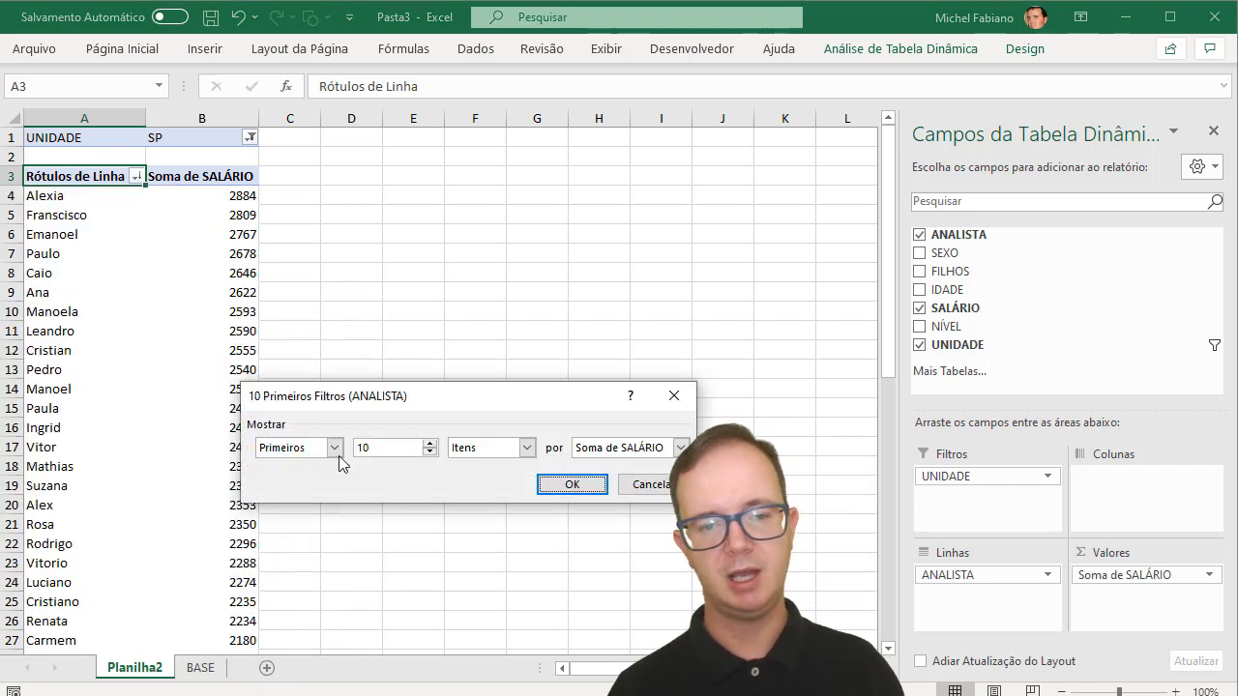
{"action": "left_click", "coordinate": [384, 448]}
{"action": "type", "text": "5"}
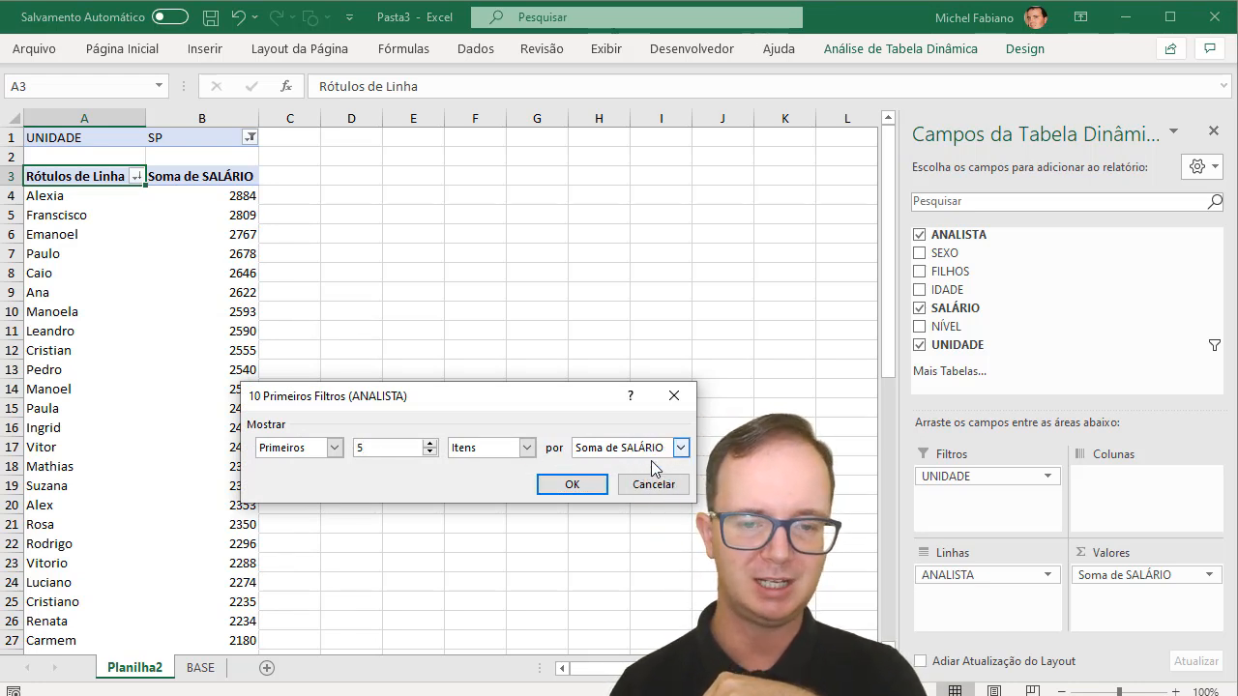
{"action": "left_click", "coordinate": [584, 486]}
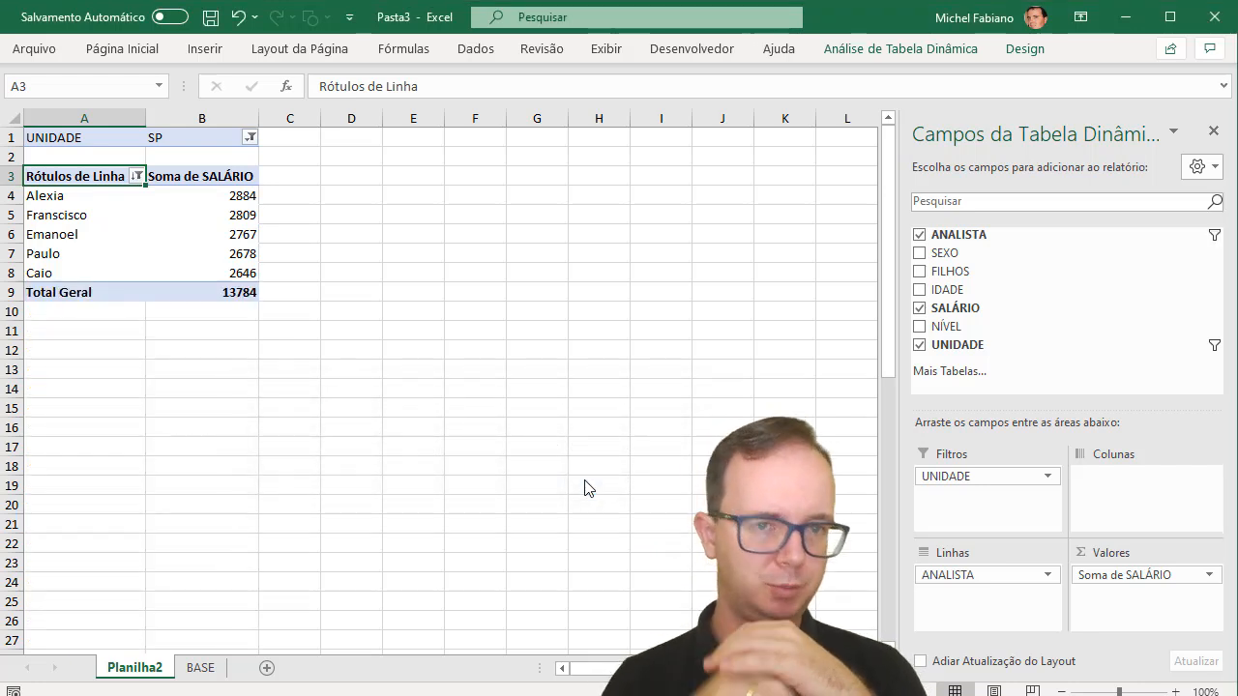
Format the pivot table's salary values and total in accounting format (R$), and add SALÁRIO a second time to the values.
{"action": "left_click_drag", "start_coordinate": [242, 190], "coordinate": [241, 293]}
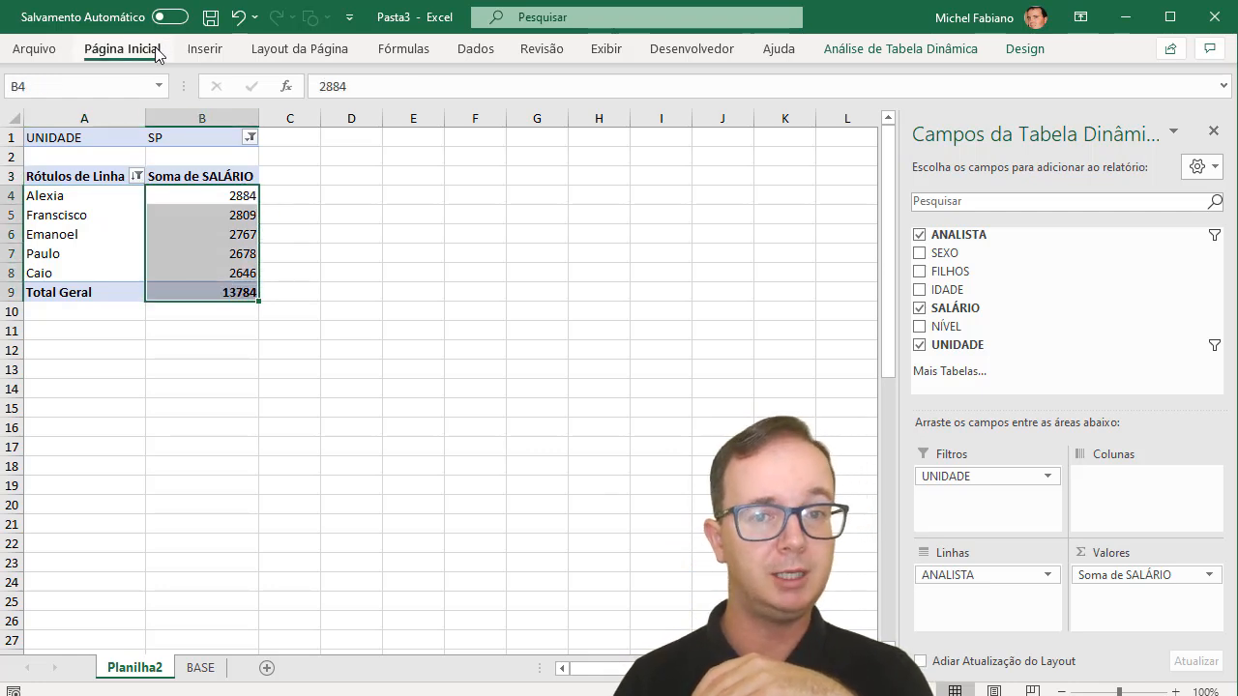
{"action": "left_click", "coordinate": [155, 50]}
{"action": "left_click", "coordinate": [535, 116]}
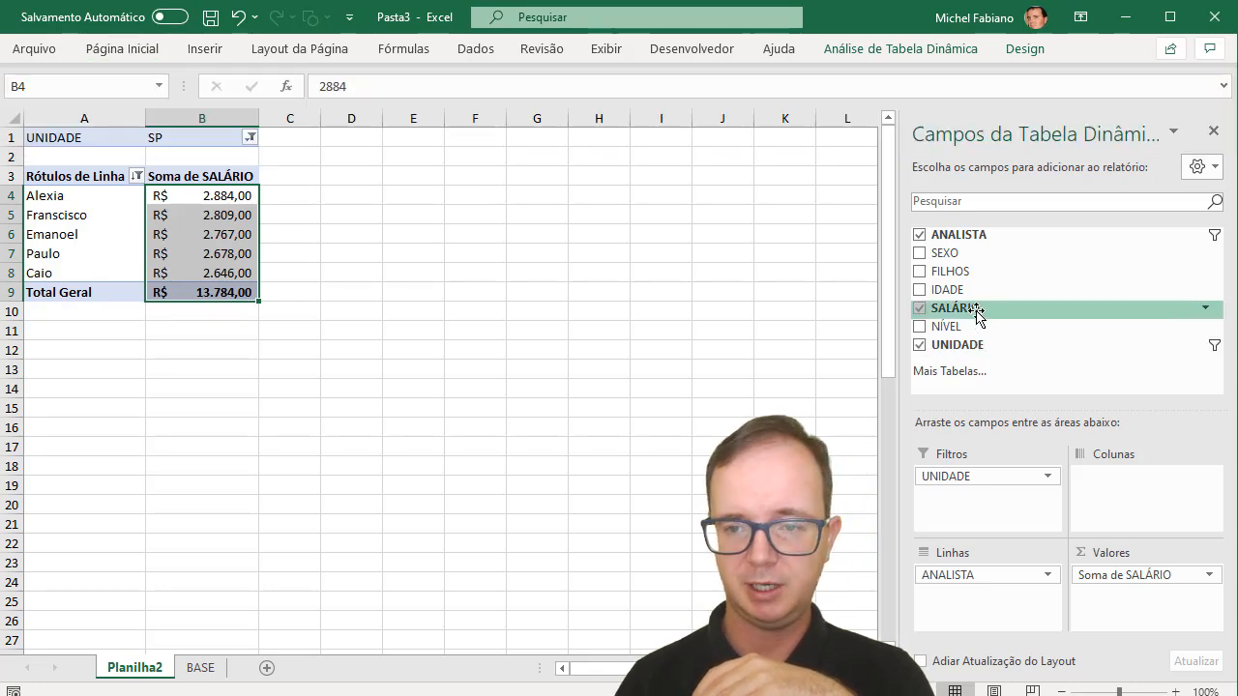
{"action": "left_click_drag", "start_coordinate": [977, 314], "coordinate": [1130, 616]}
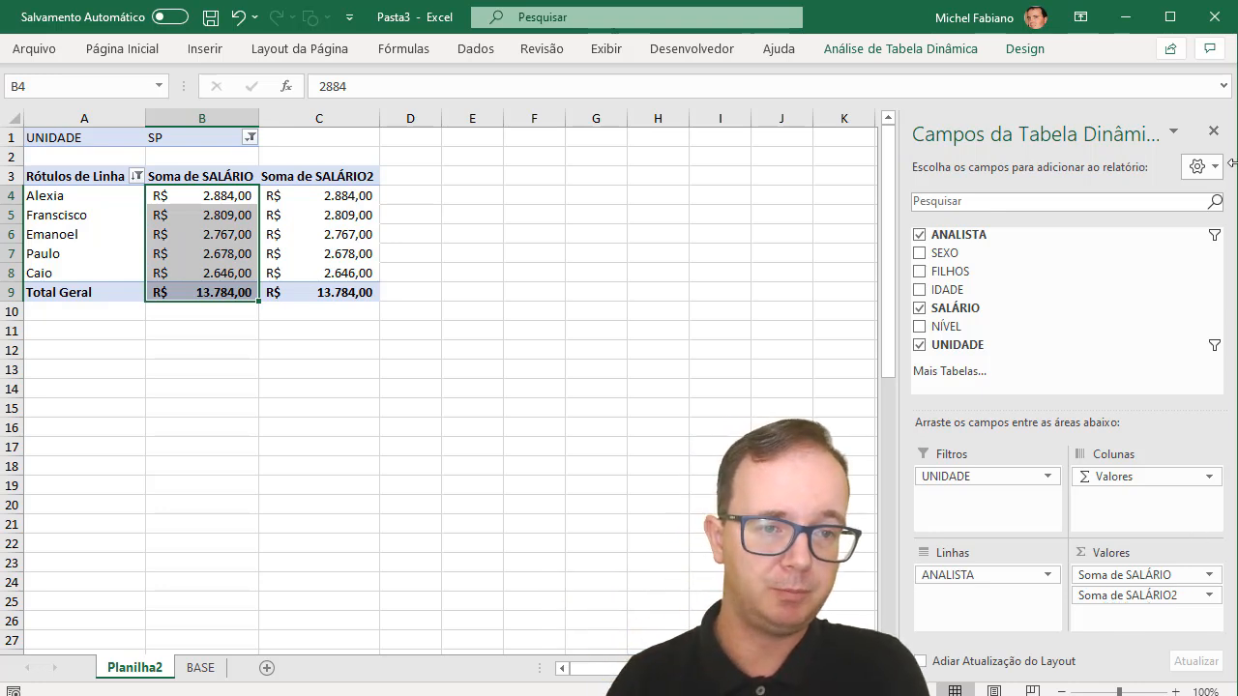
Rename the first value field, Soma de SALÁRIO, as TOTAL R$.
{"action": "left_click", "coordinate": [226, 176]}
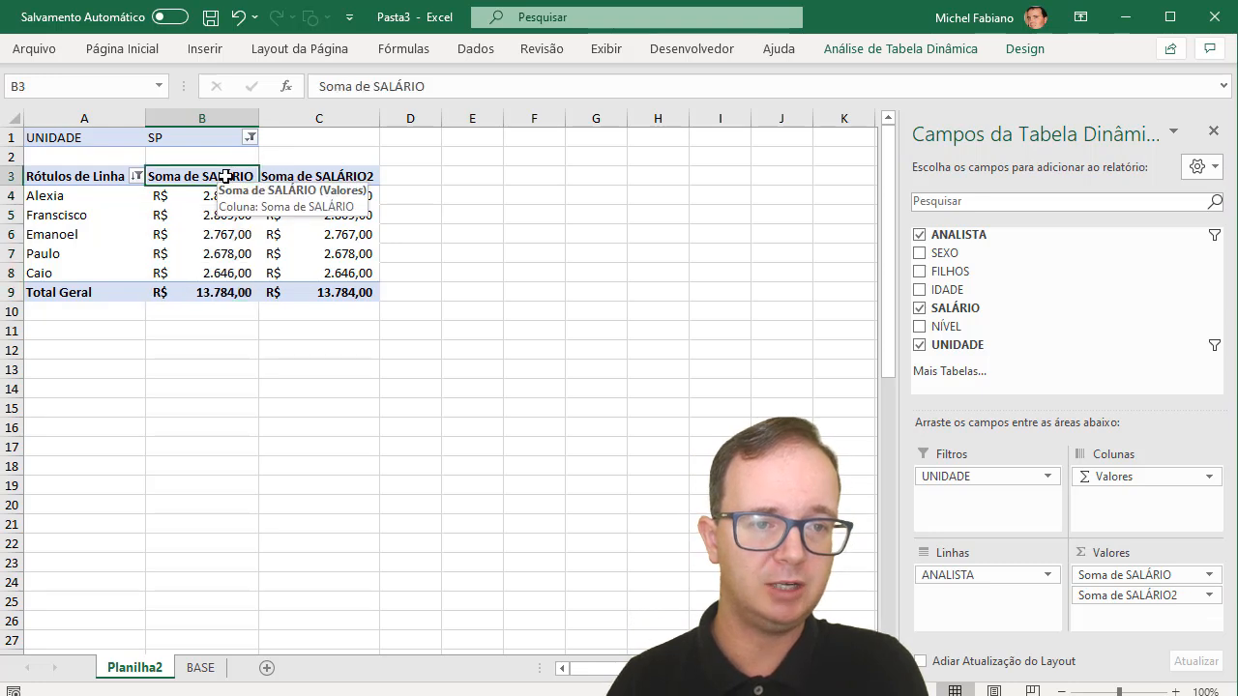
{"action": "left_click", "coordinate": [905, 48]}
{"action": "left_click", "coordinate": [156, 102]}
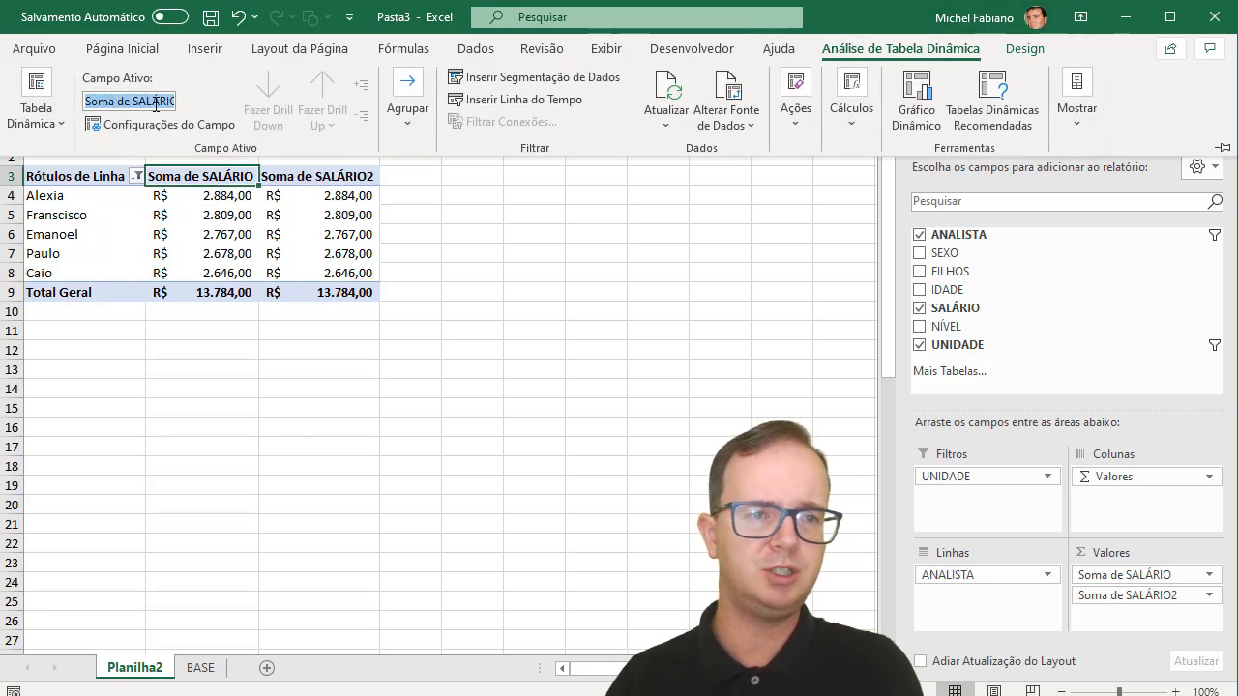
{"action": "type", "text": "TOTAL"}
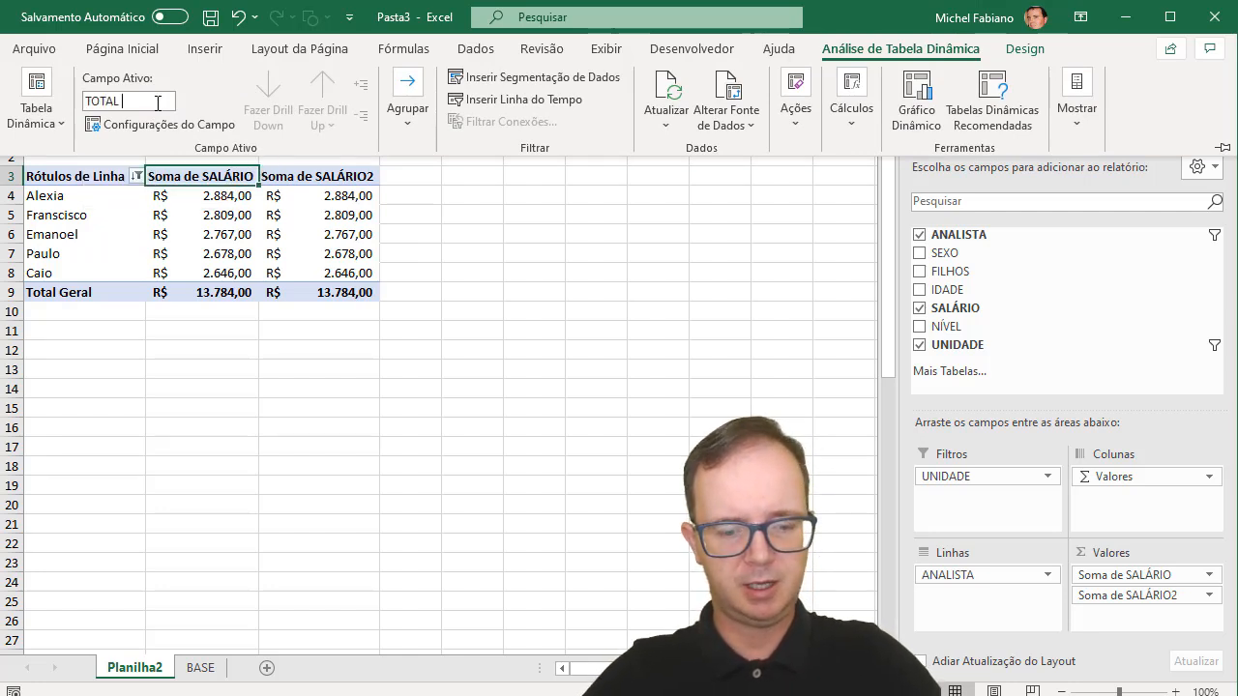
{"action": "type", "text": " R4"}
{"action": "key", "text": "BackSpace"}
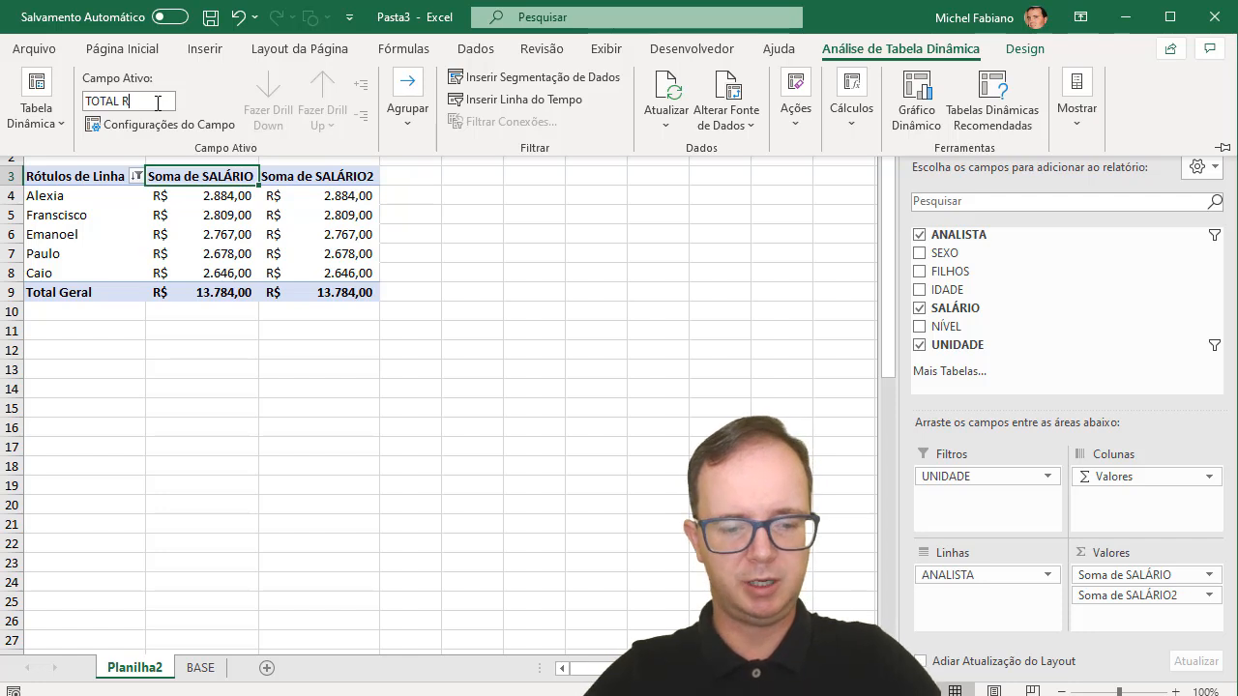
{"action": "key", "text": "Return"}
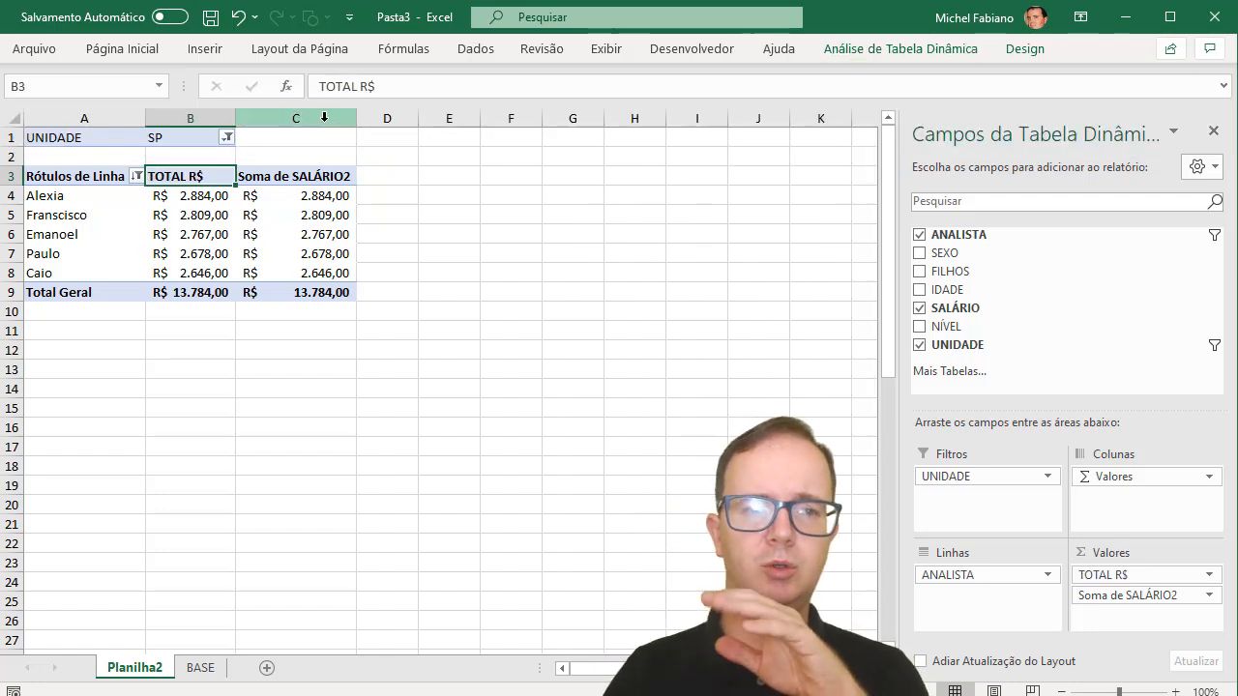
Rename the second value field, Soma de SALÁRIO2, as RANKING in its header cell C3.
{"action": "left_click", "coordinate": [303, 179]}
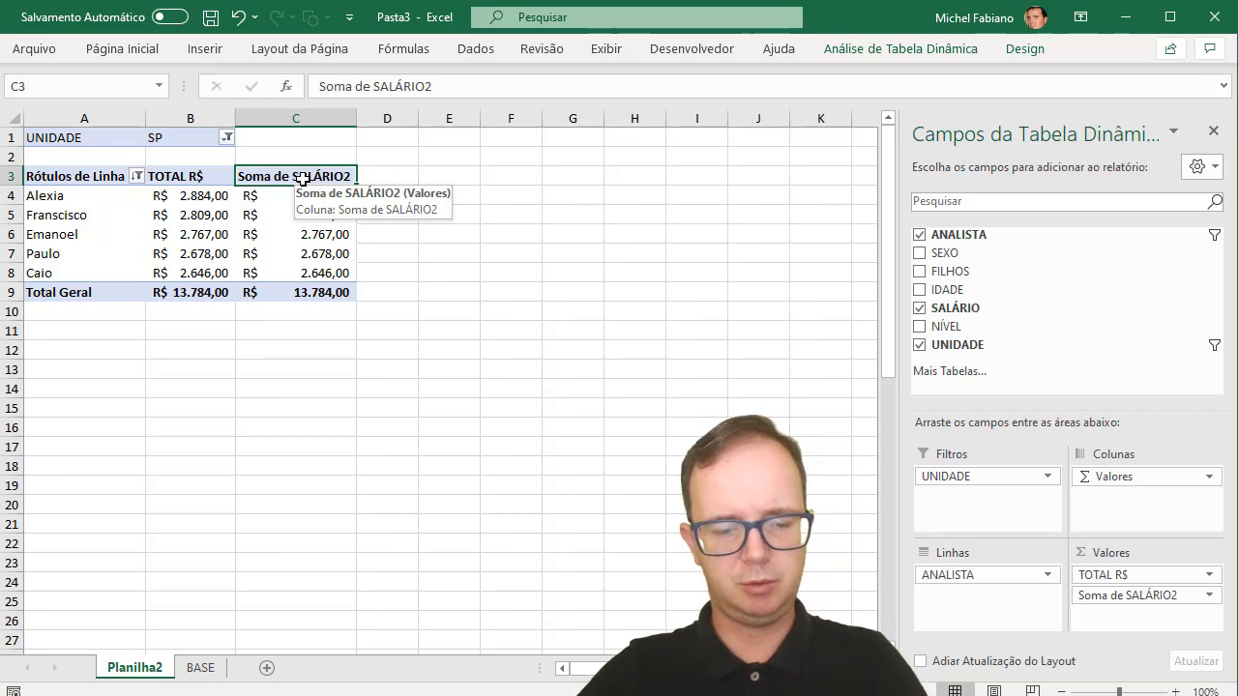
{"action": "type", "text": "RAN"}
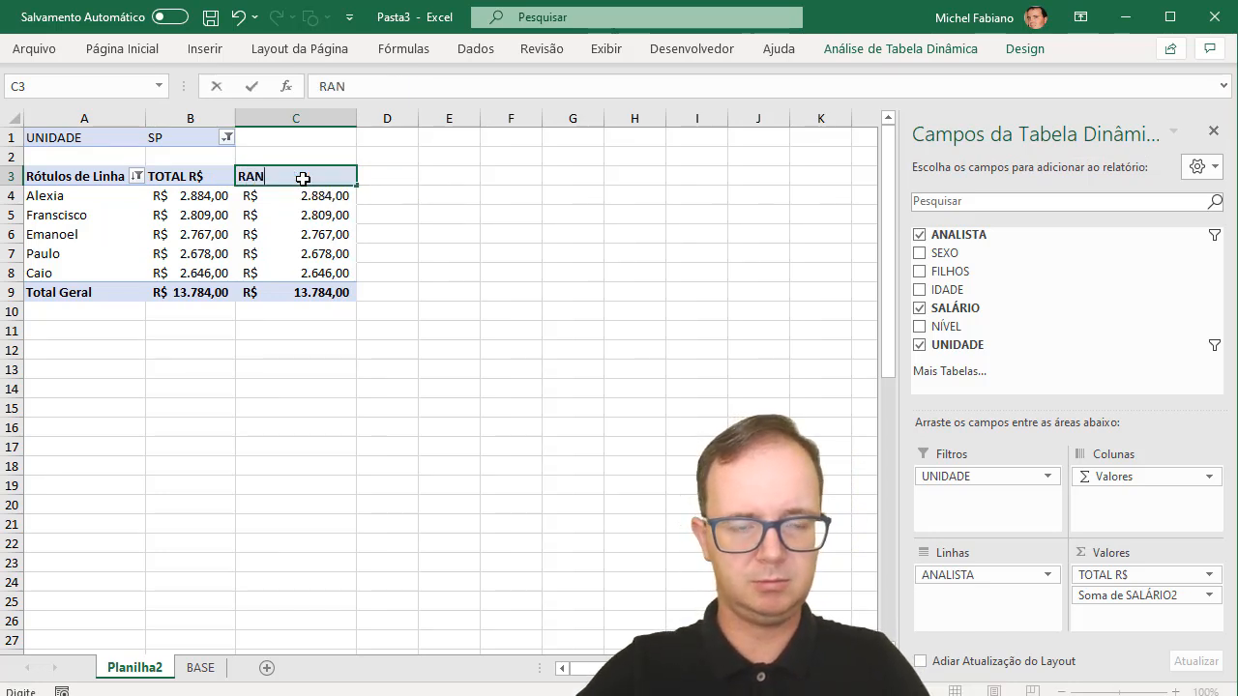
{"action": "type", "text": "KING"}
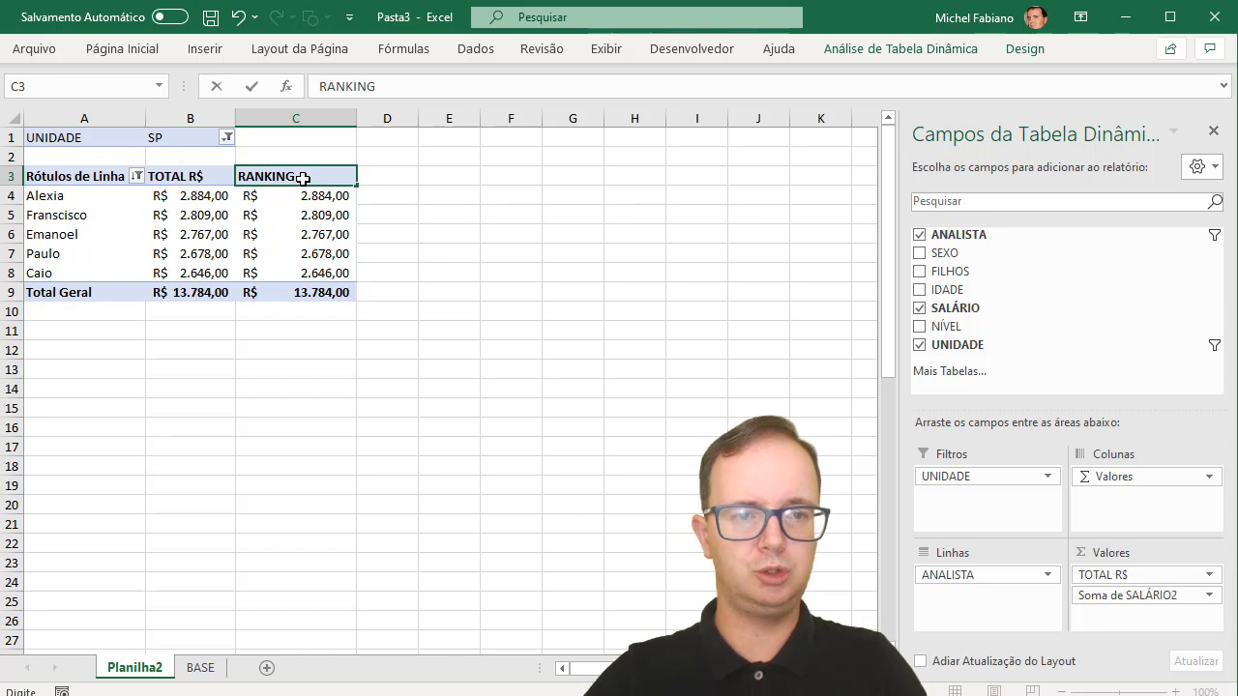
{"action": "key", "text": "Return"}
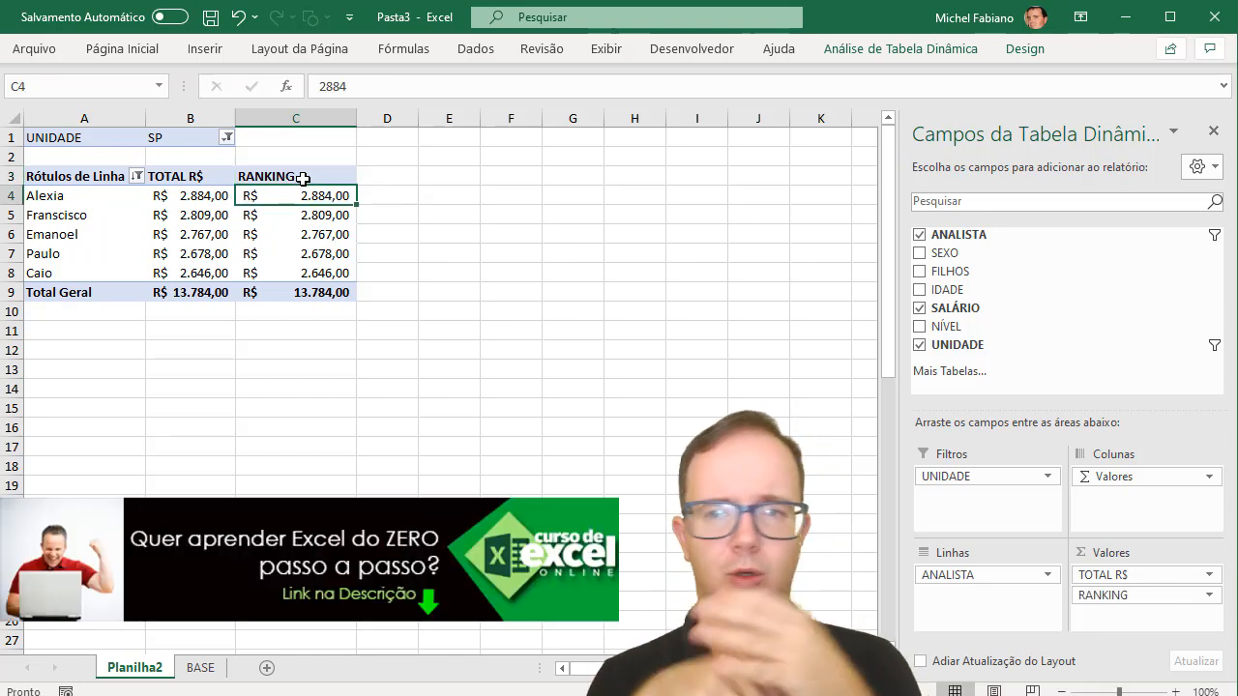
Apply green solid-fill data bars to the five analysts' RANKING values in C4:C8, leaving out the grand total.
{"action": "left_click", "coordinate": [962, 50]}
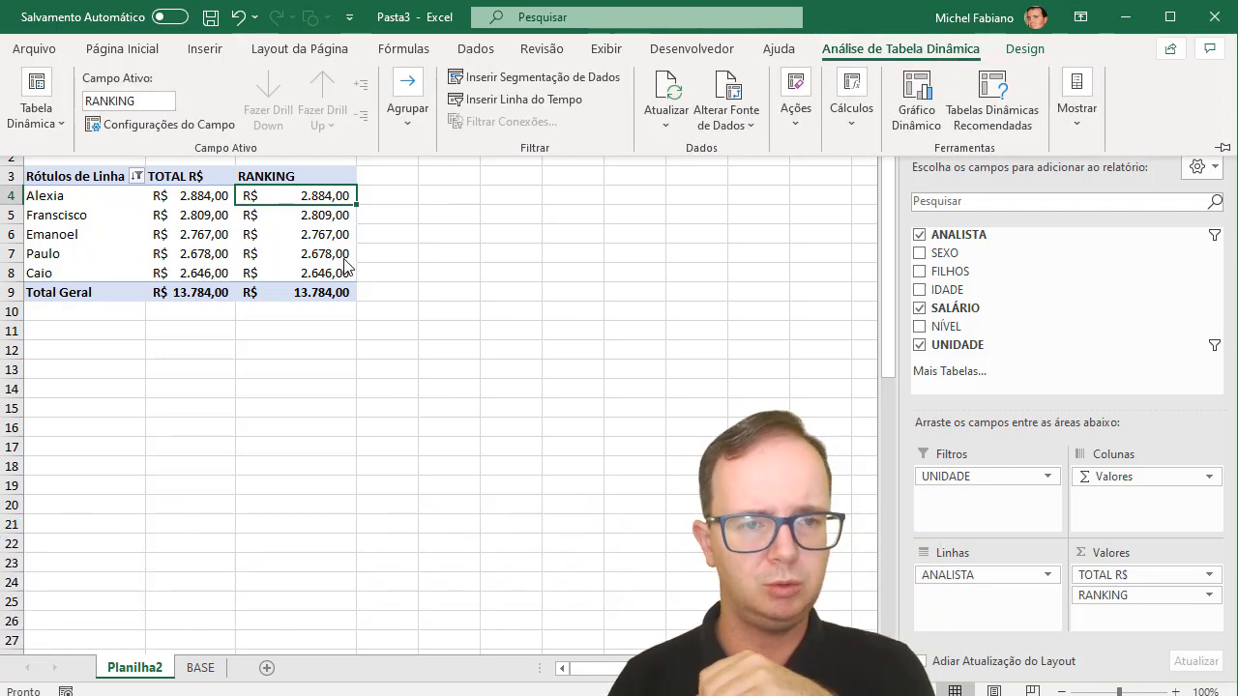
{"action": "left_click", "coordinate": [331, 195]}
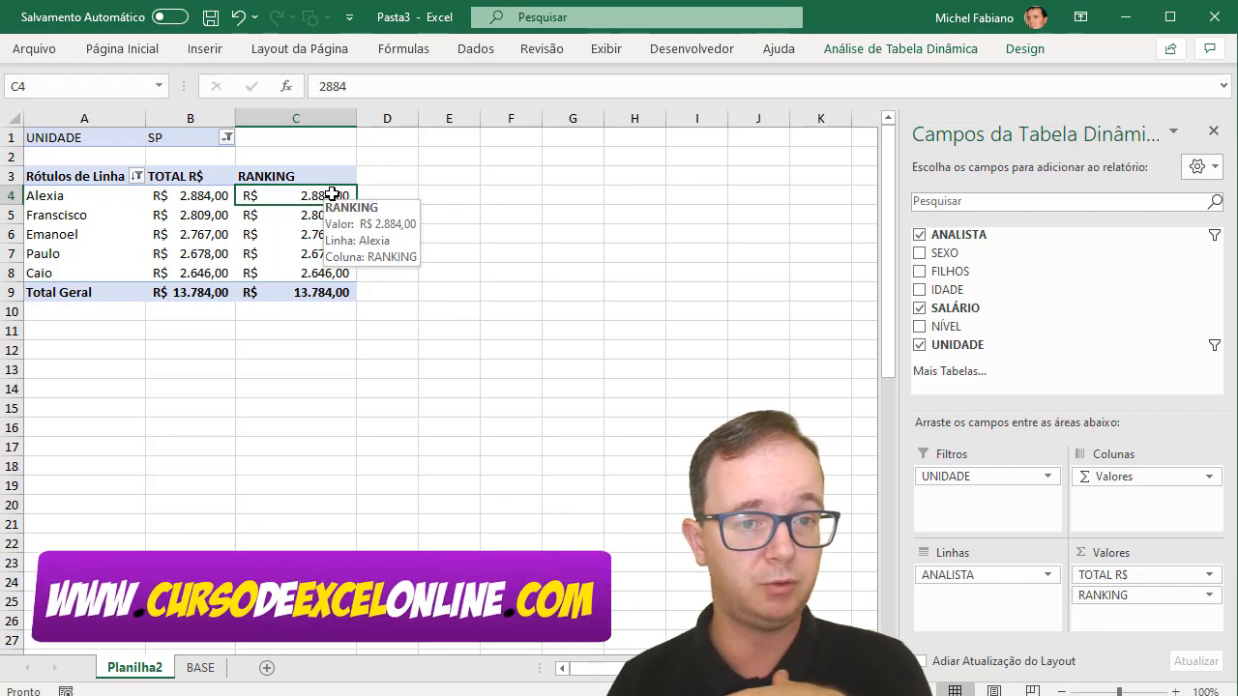
{"action": "left_click_drag", "start_coordinate": [332, 195], "coordinate": [322, 271]}
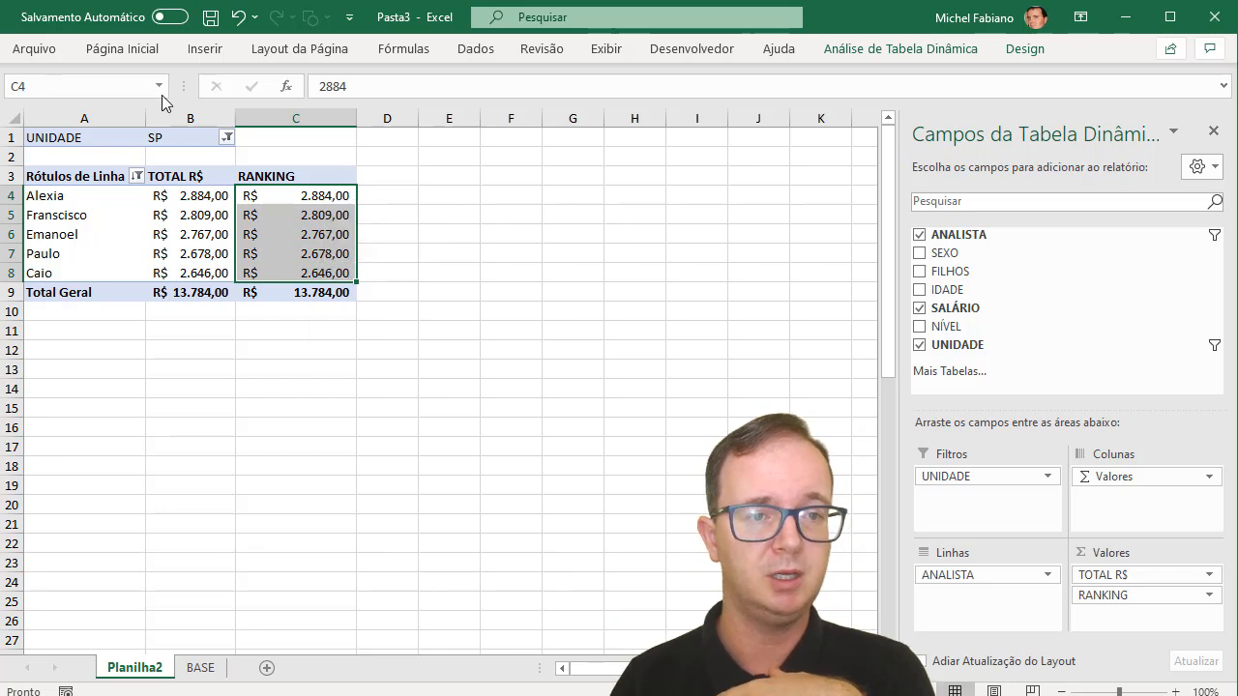
{"action": "left_click", "coordinate": [136, 53]}
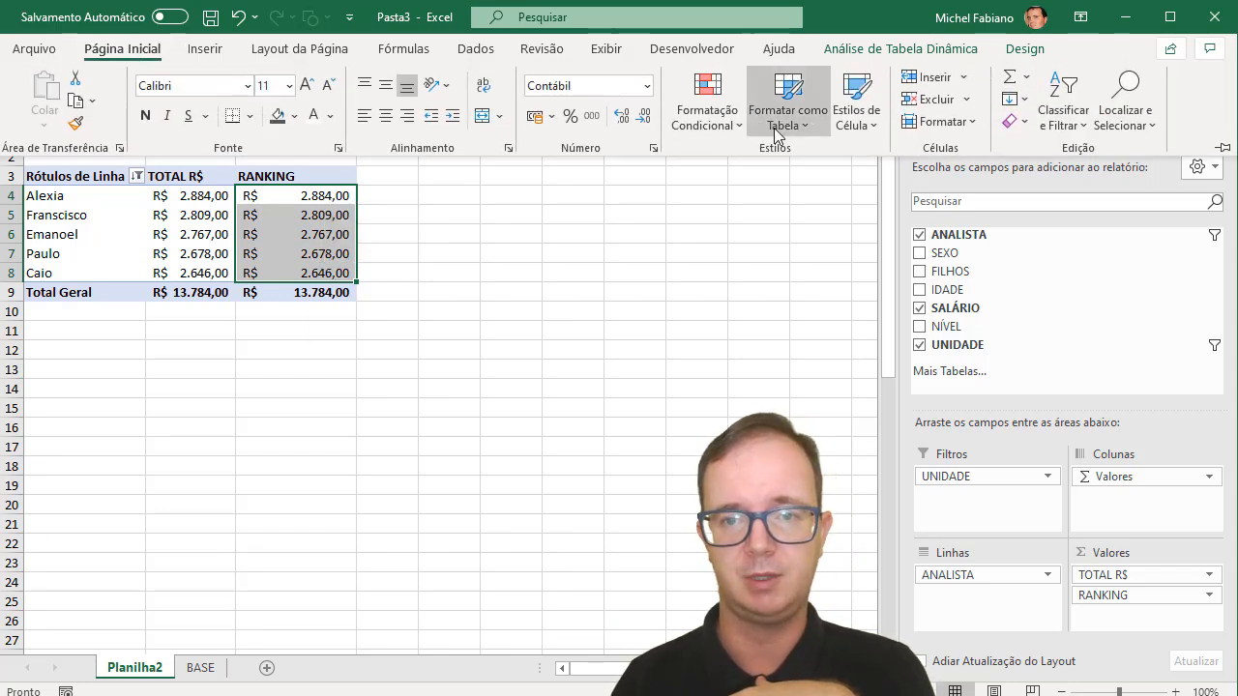
{"action": "left_click", "coordinate": [740, 126]}
{"action": "mouse_move", "coordinate": [879, 254]}
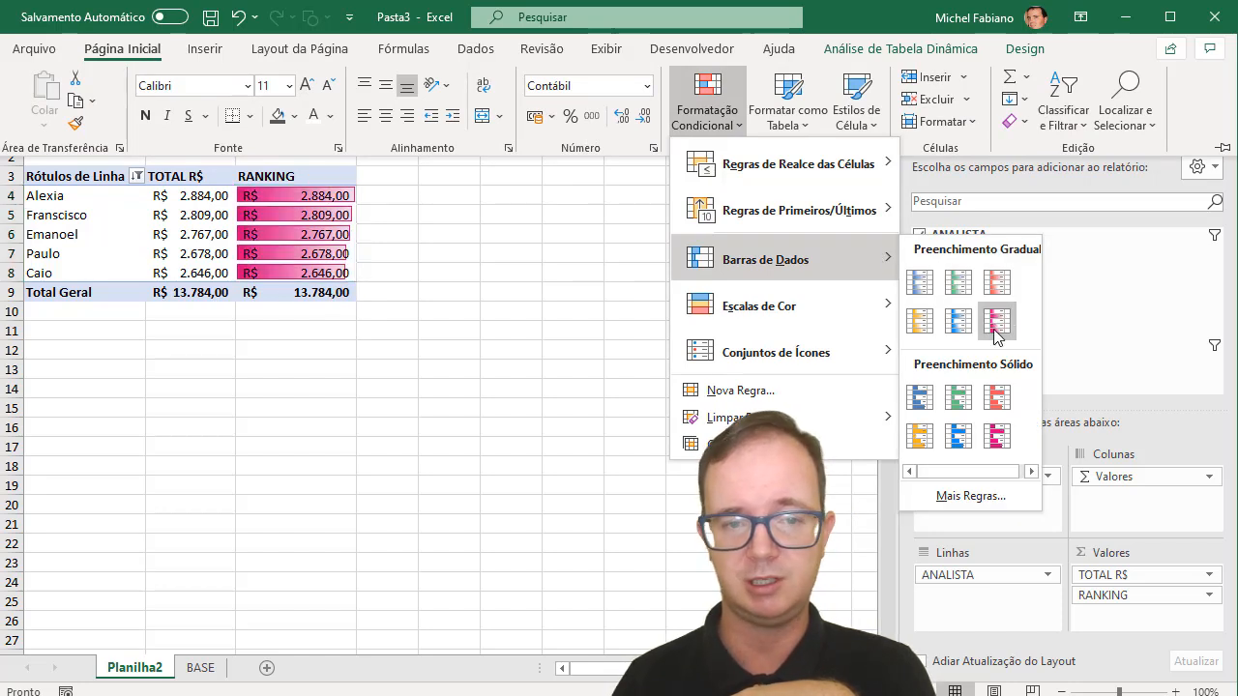
{"action": "left_click", "coordinate": [961, 397]}
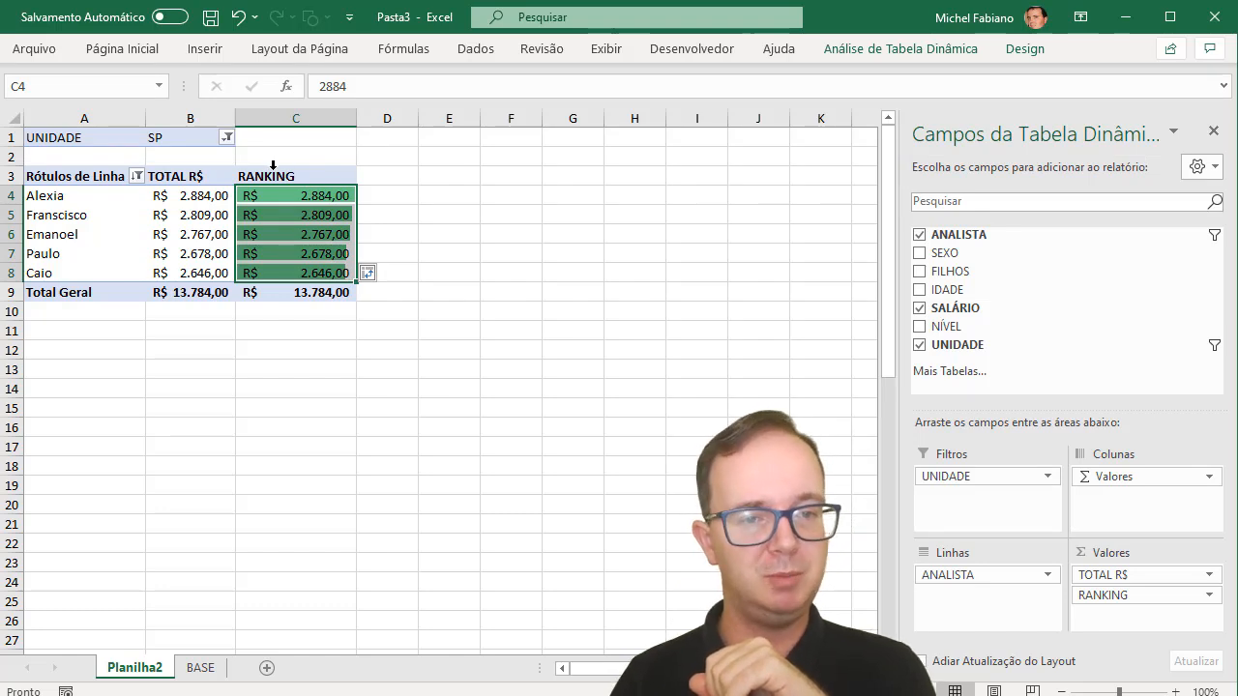
Switch the UNIDADE report filter to RJ and apply green solid-fill data bars to the RANKING values in C4:C8 again.
{"action": "left_click", "coordinate": [228, 137]}
{"action": "left_click", "coordinate": [35, 198]}
{"action": "left_click", "coordinate": [120, 381]}
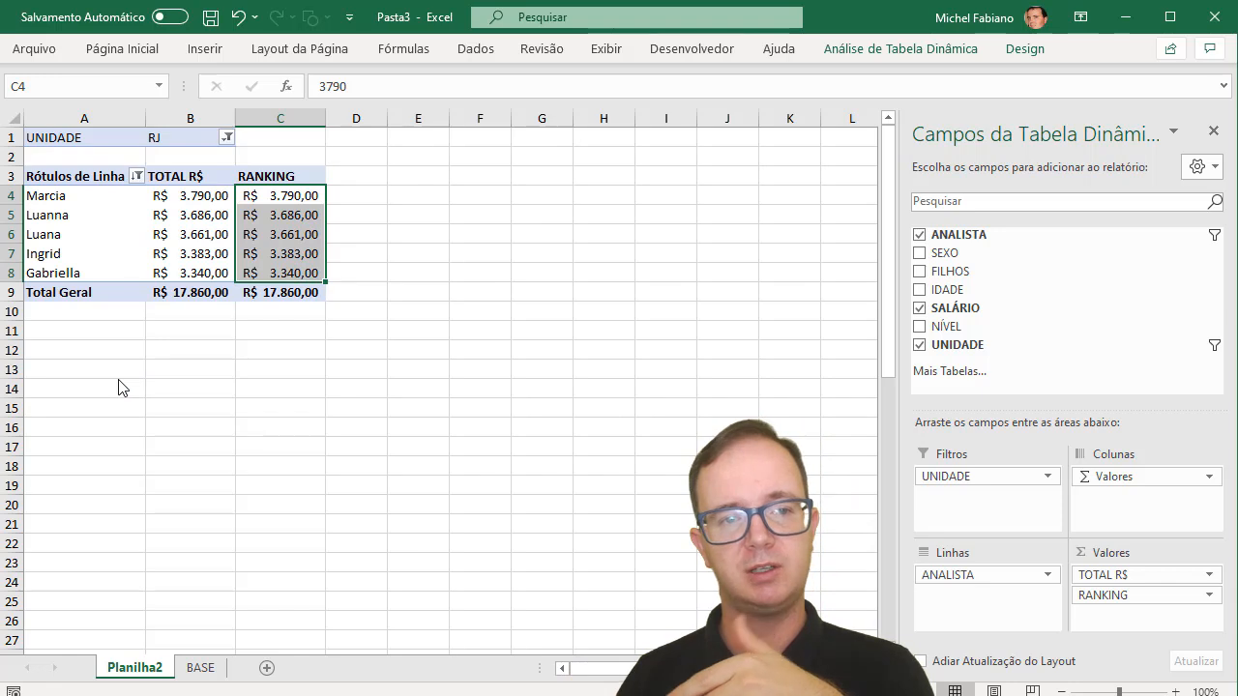
{"action": "left_click", "coordinate": [153, 52]}
{"action": "left_click", "coordinate": [729, 131]}
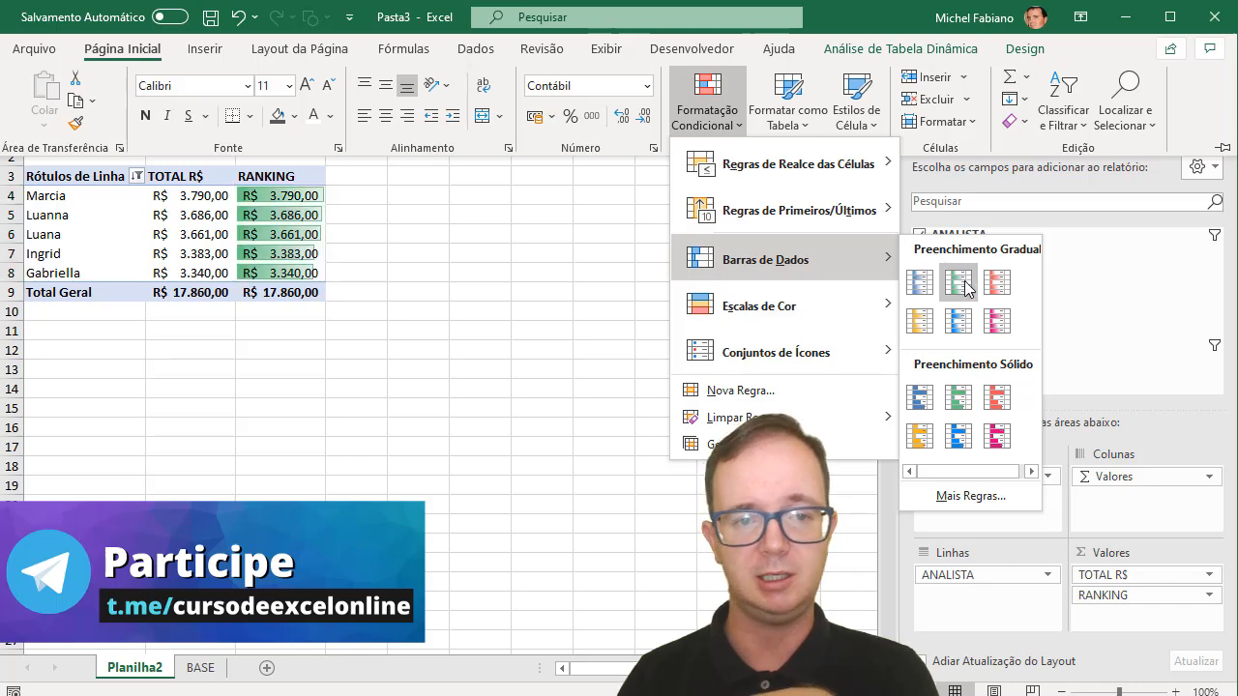
{"action": "left_click", "coordinate": [959, 396]}
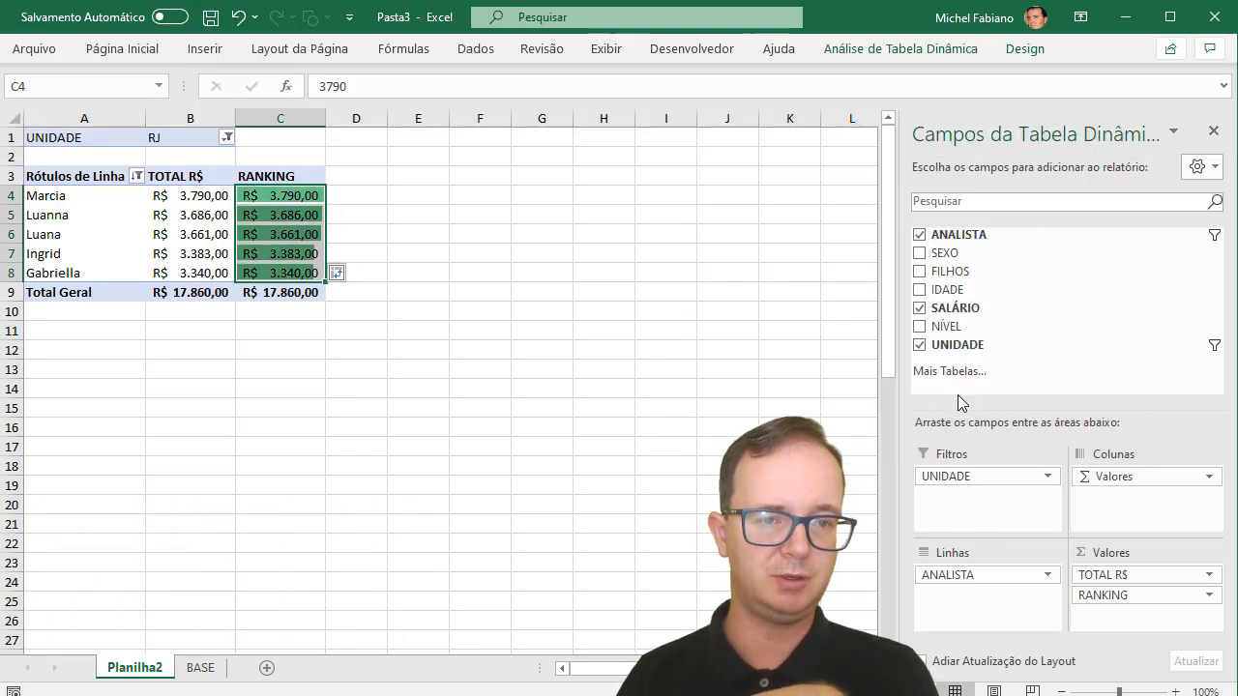
Switch the UNIDADE report filter back to SP.
{"action": "left_click", "coordinate": [226, 138]}
{"action": "left_click", "coordinate": [36, 215]}
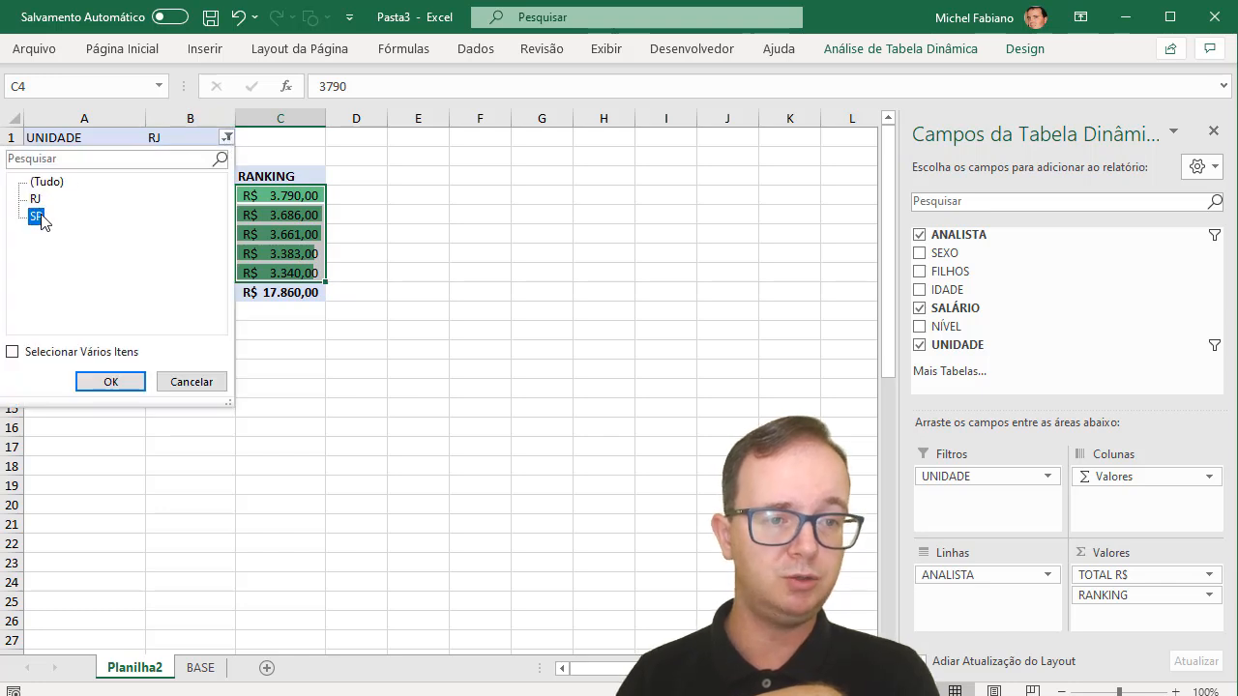
{"action": "left_click", "coordinate": [118, 384]}
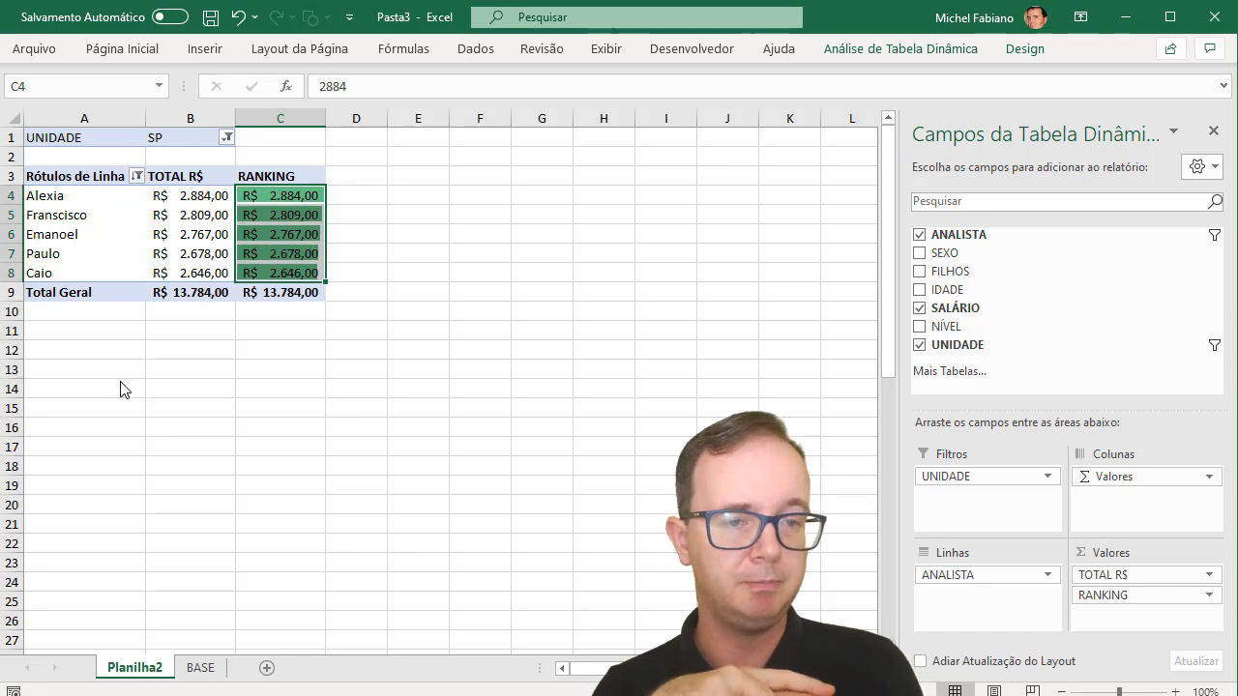
Open the data bar conditional formatting rule applied to the RANKING values in C4:C8 for editing.
{"action": "left_click_drag", "start_coordinate": [306, 195], "coordinate": [314, 273]}
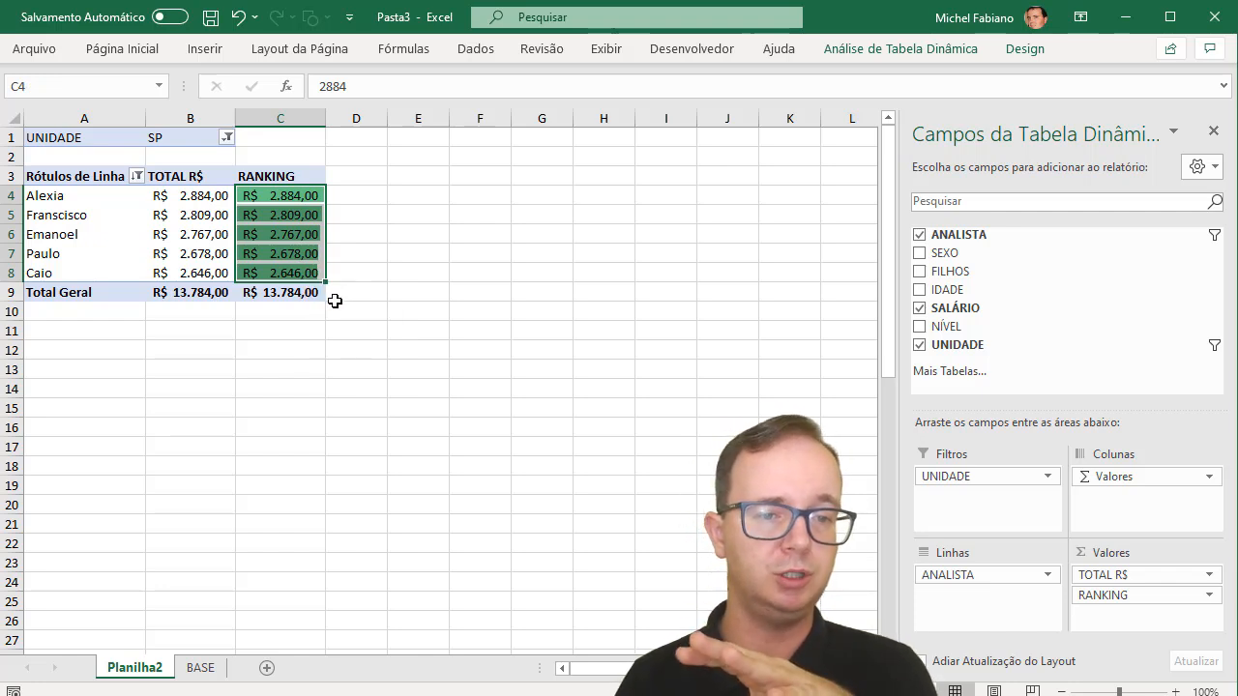
{"action": "left_click_drag", "start_coordinate": [306, 195], "coordinate": [297, 292]}
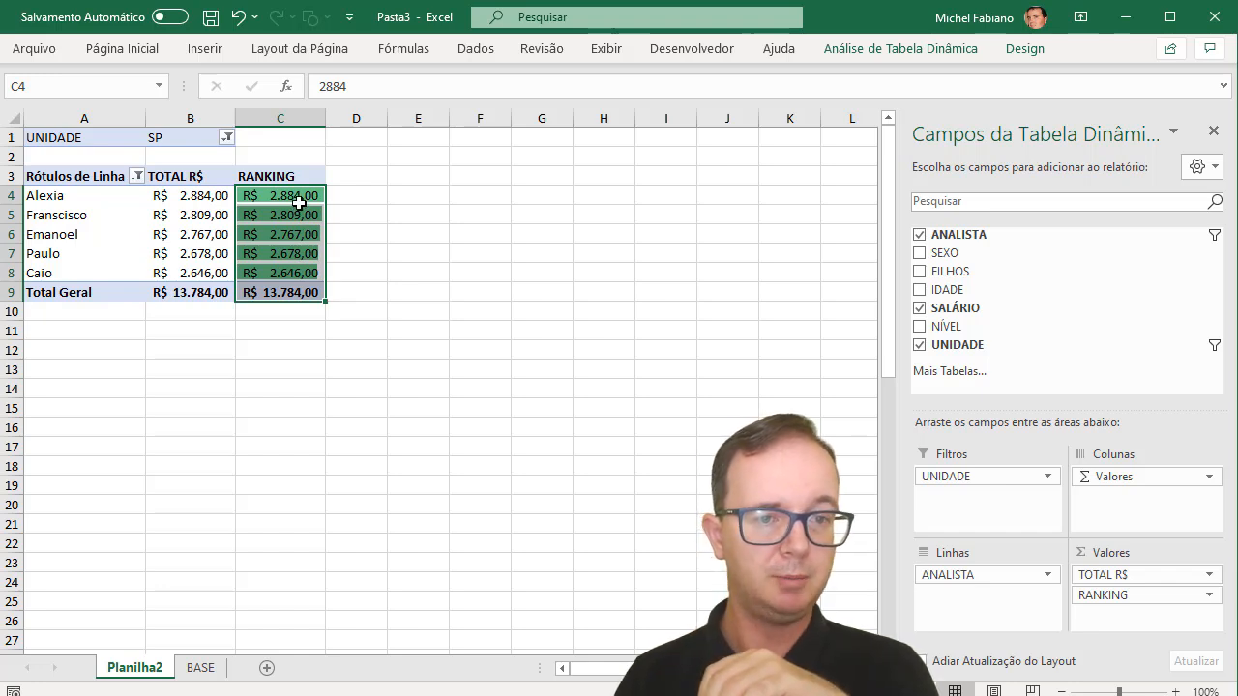
{"action": "left_click_drag", "start_coordinate": [296, 197], "coordinate": [299, 274]}
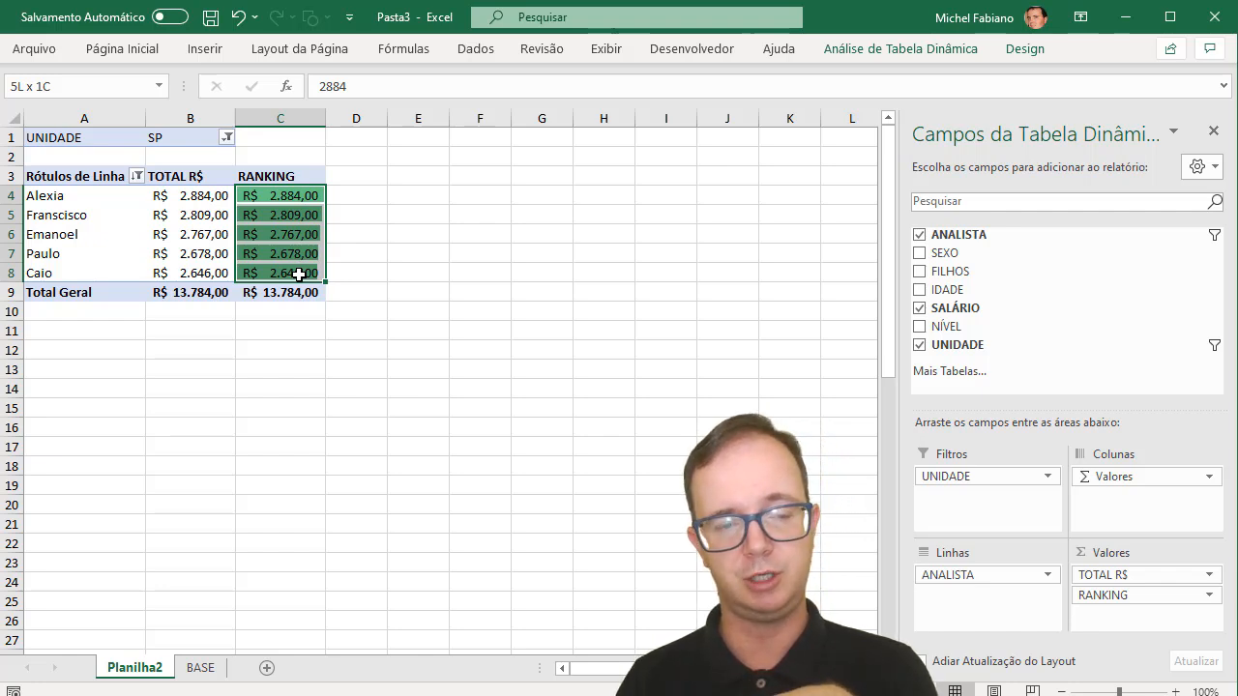
{"action": "left_click_drag", "start_coordinate": [299, 273], "coordinate": [299, 274]}
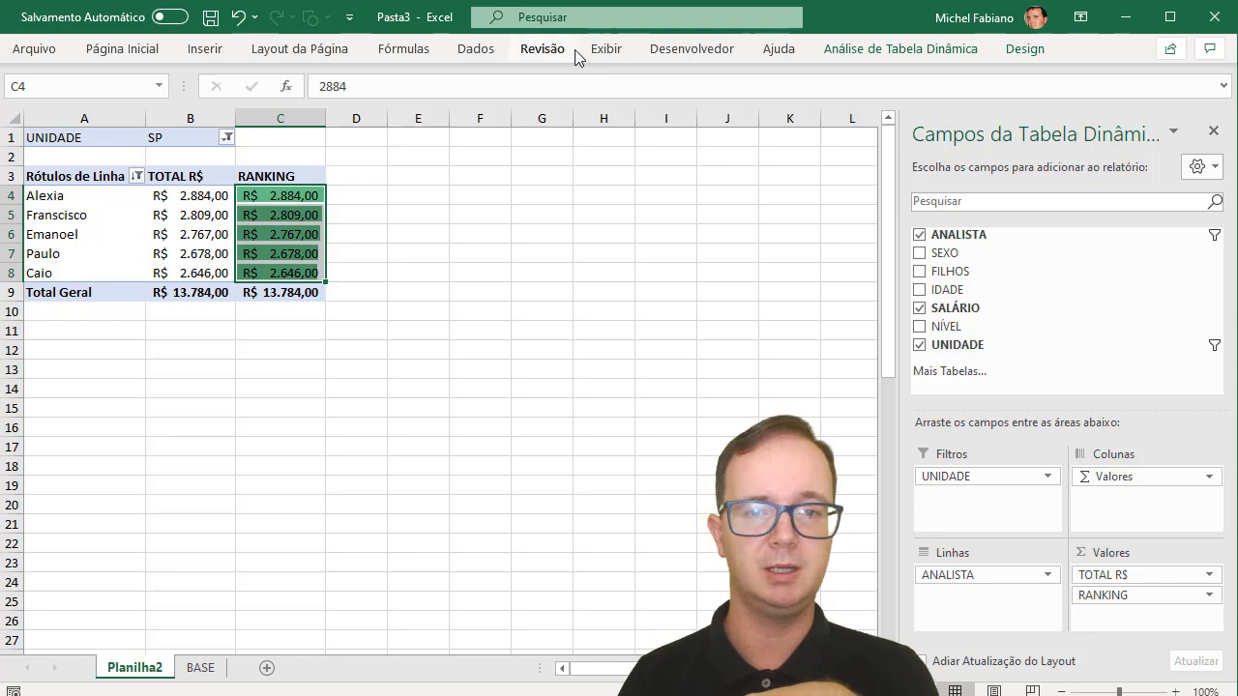
{"action": "left_click", "coordinate": [115, 53]}
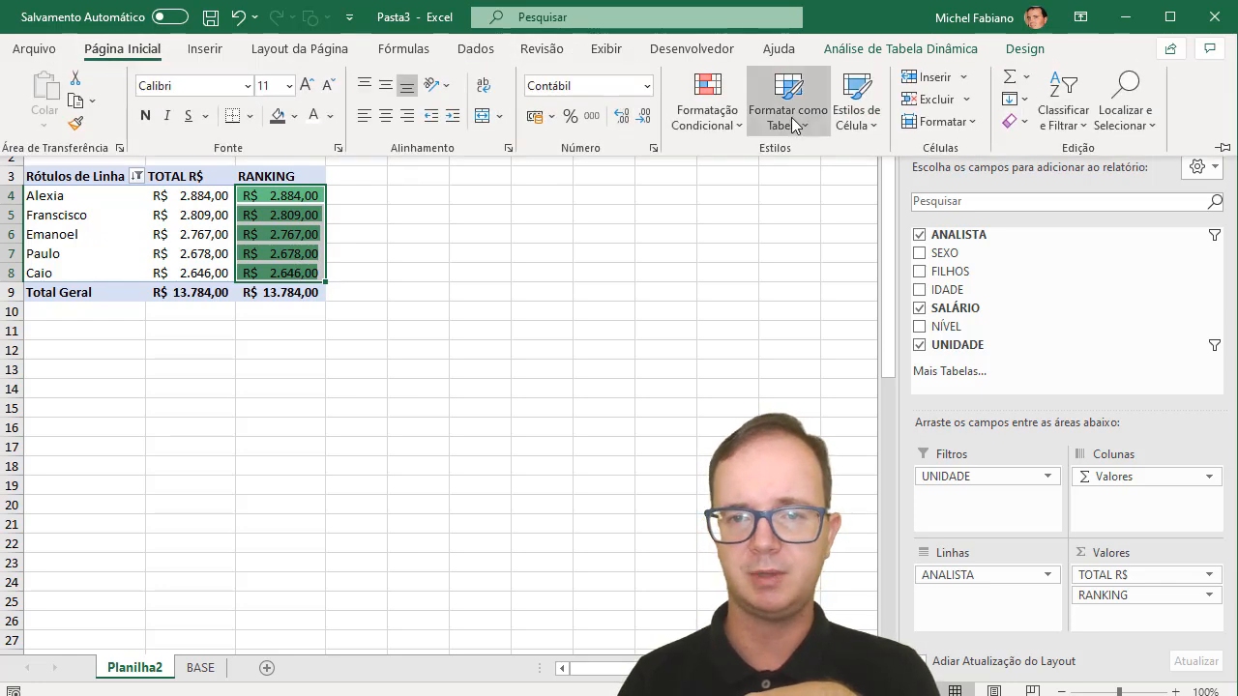
{"action": "left_click", "coordinate": [742, 127]}
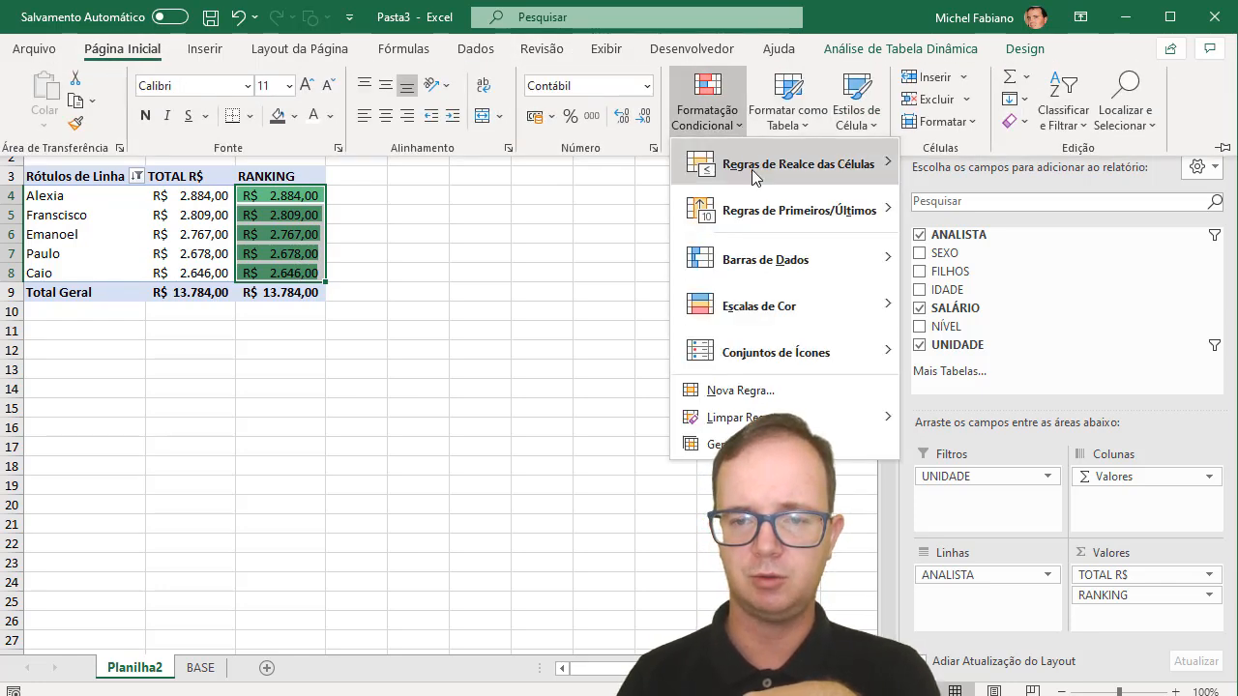
{"action": "left_click", "coordinate": [736, 444]}
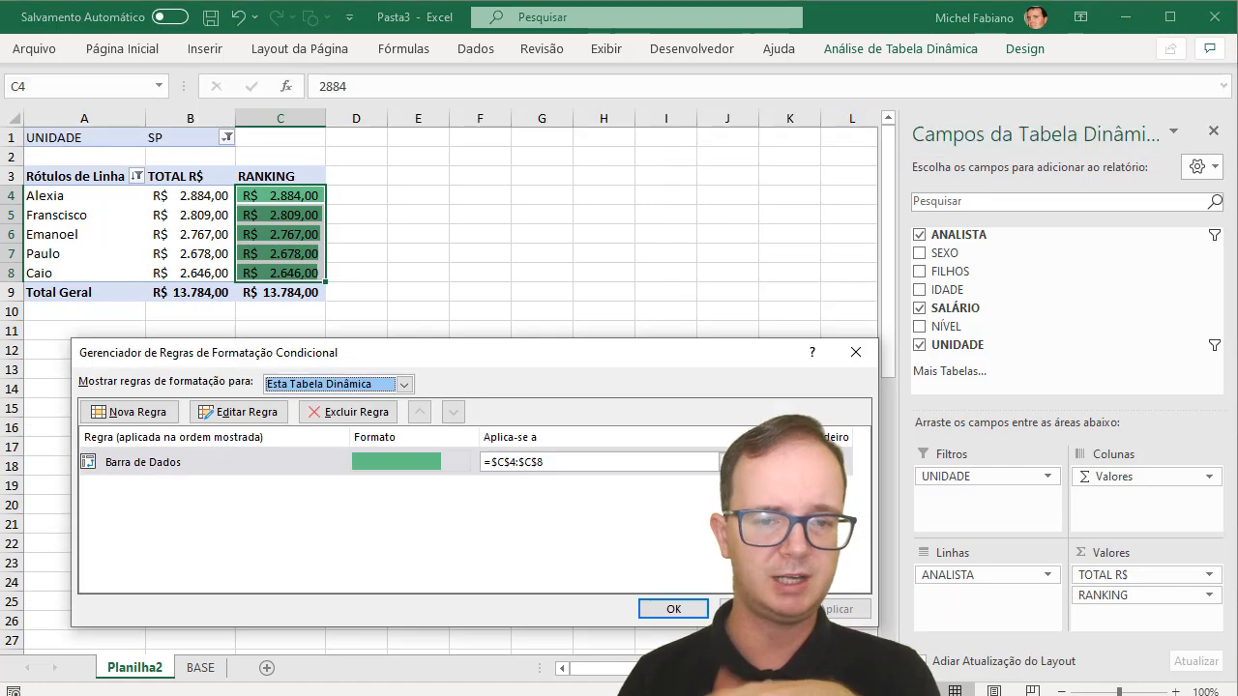
{"action": "left_click", "coordinate": [371, 461]}
{"action": "left_click", "coordinate": [256, 416]}
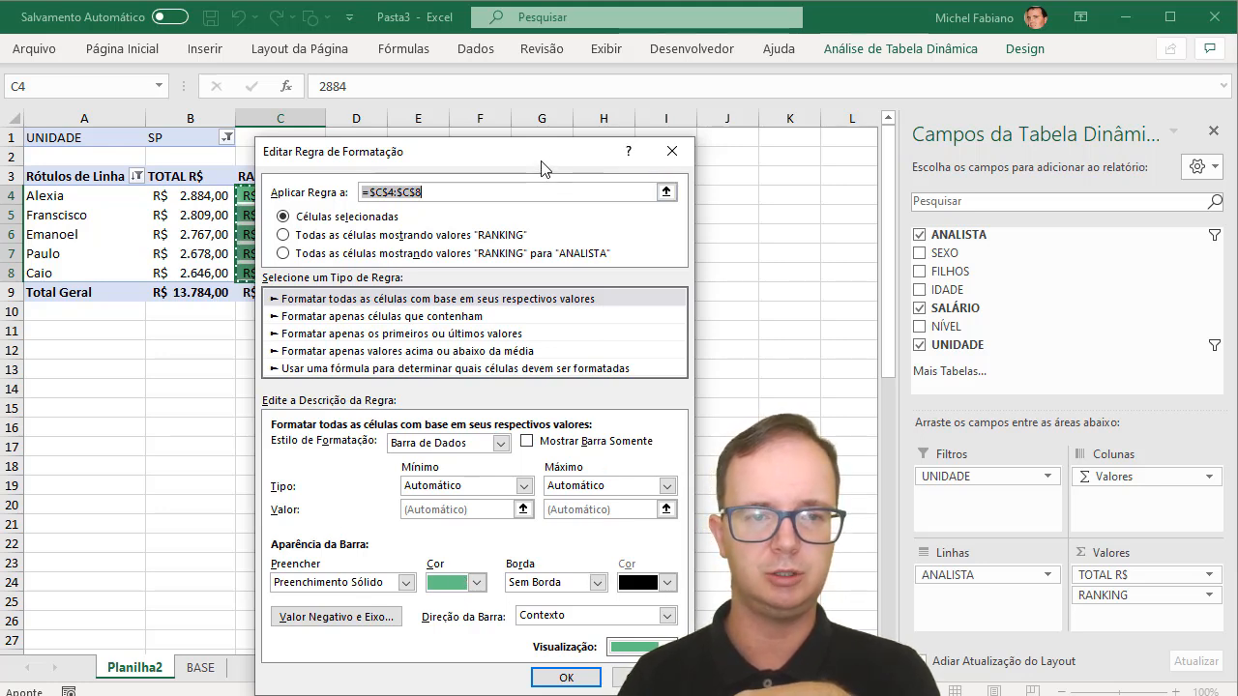
{"action": "left_click_drag", "start_coordinate": [543, 165], "coordinate": [659, 74]}
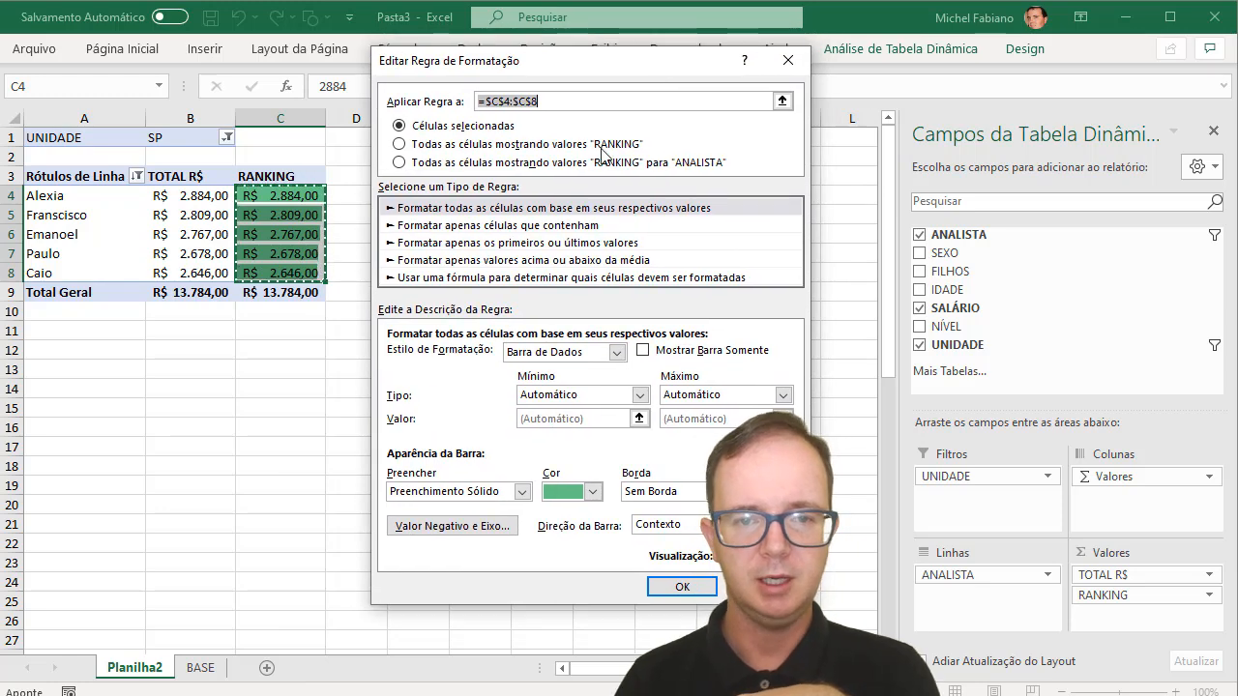
Set the data bar rule on C4:C8 to show only the bars without values, and apply it for SP.
{"action": "left_click", "coordinate": [556, 210]}
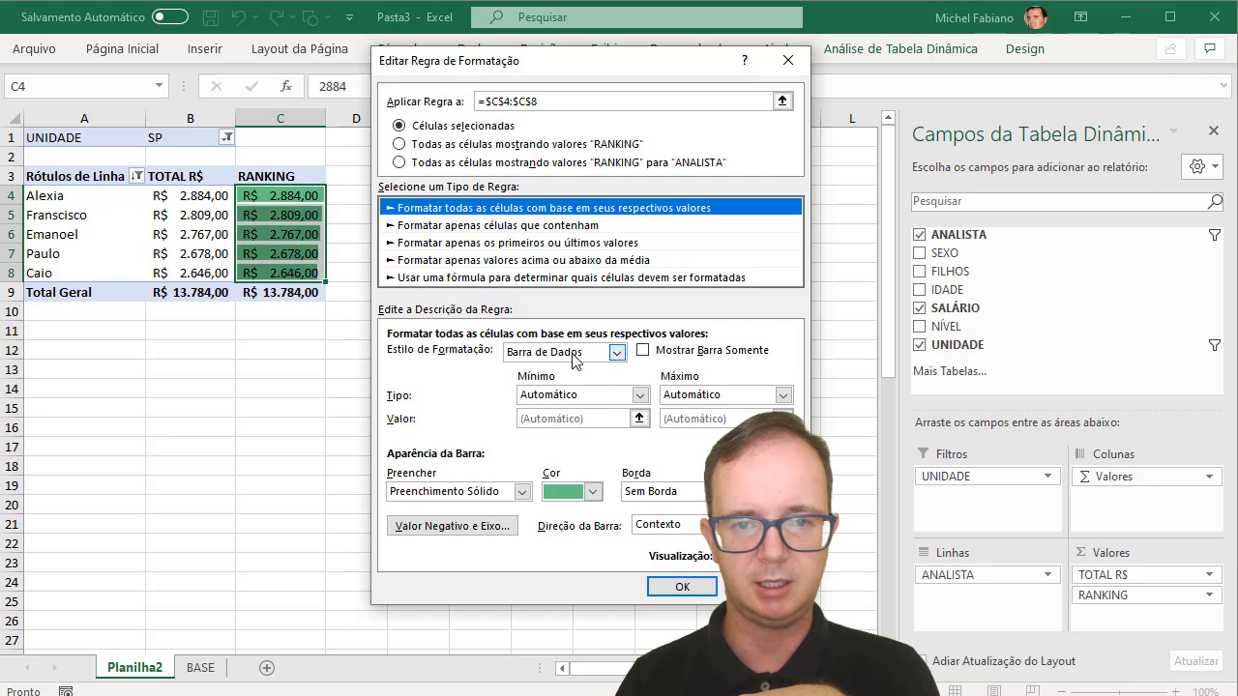
{"action": "left_click", "coordinate": [616, 353]}
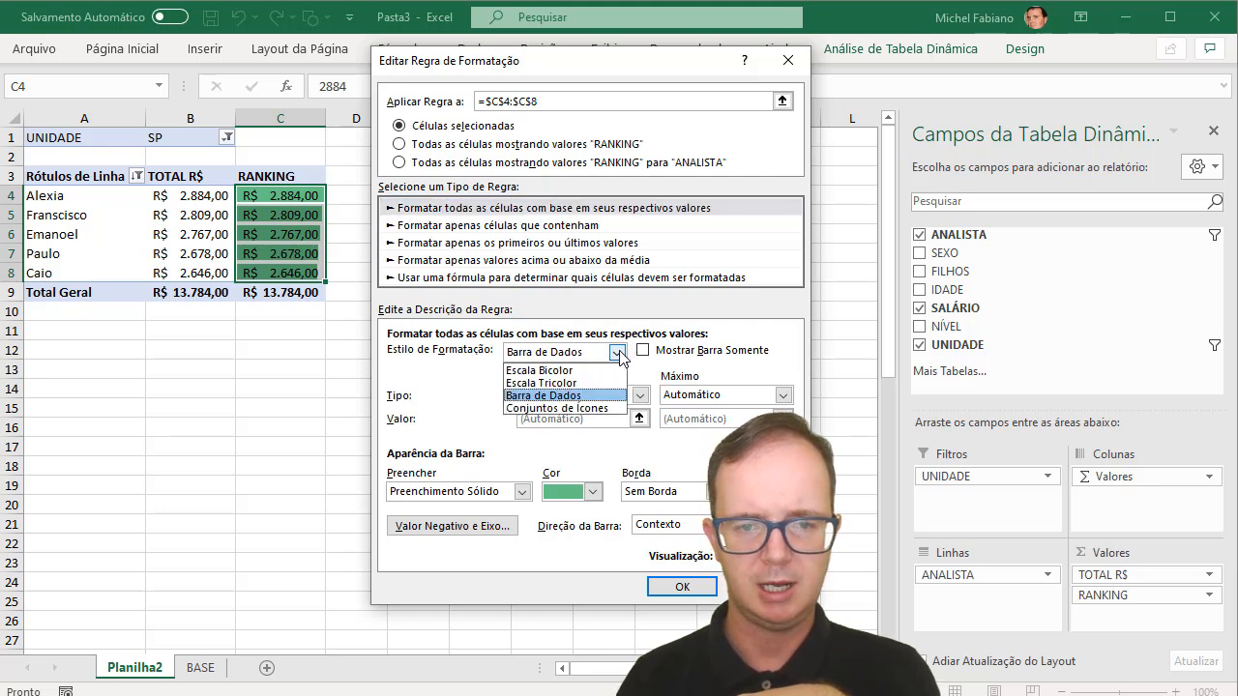
{"action": "left_click", "coordinate": [617, 354]}
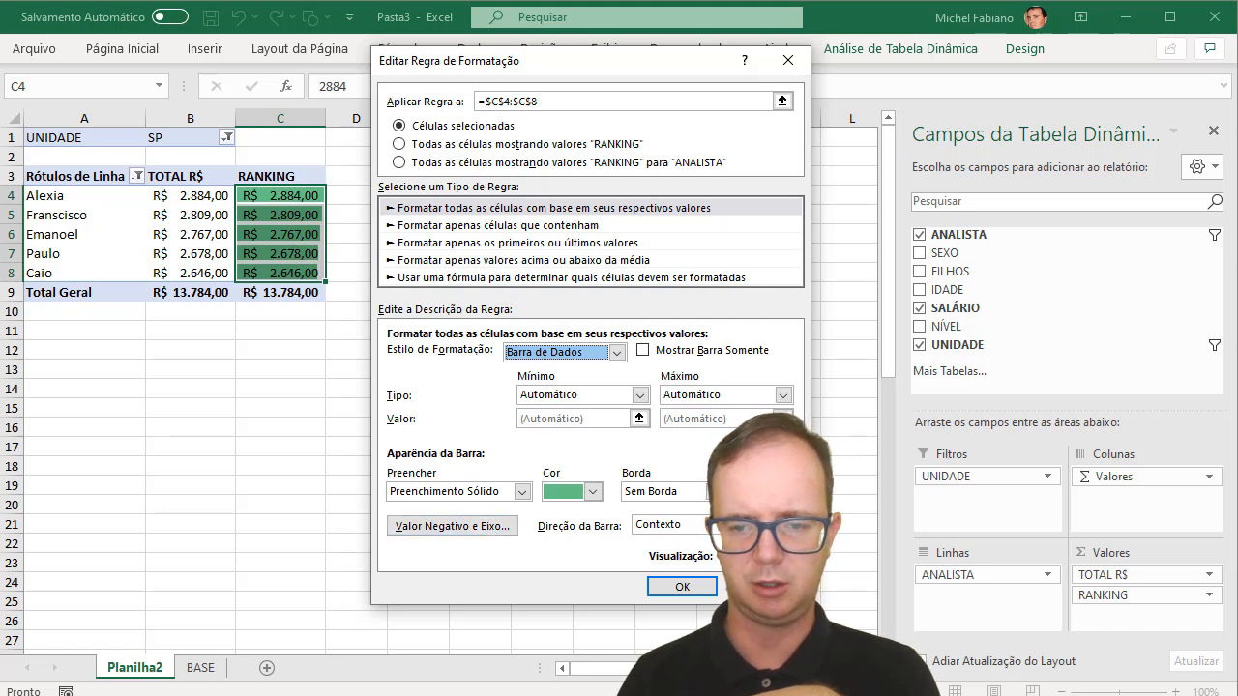
{"action": "left_click", "coordinate": [783, 525]}
{"action": "left_click", "coordinate": [783, 525]}
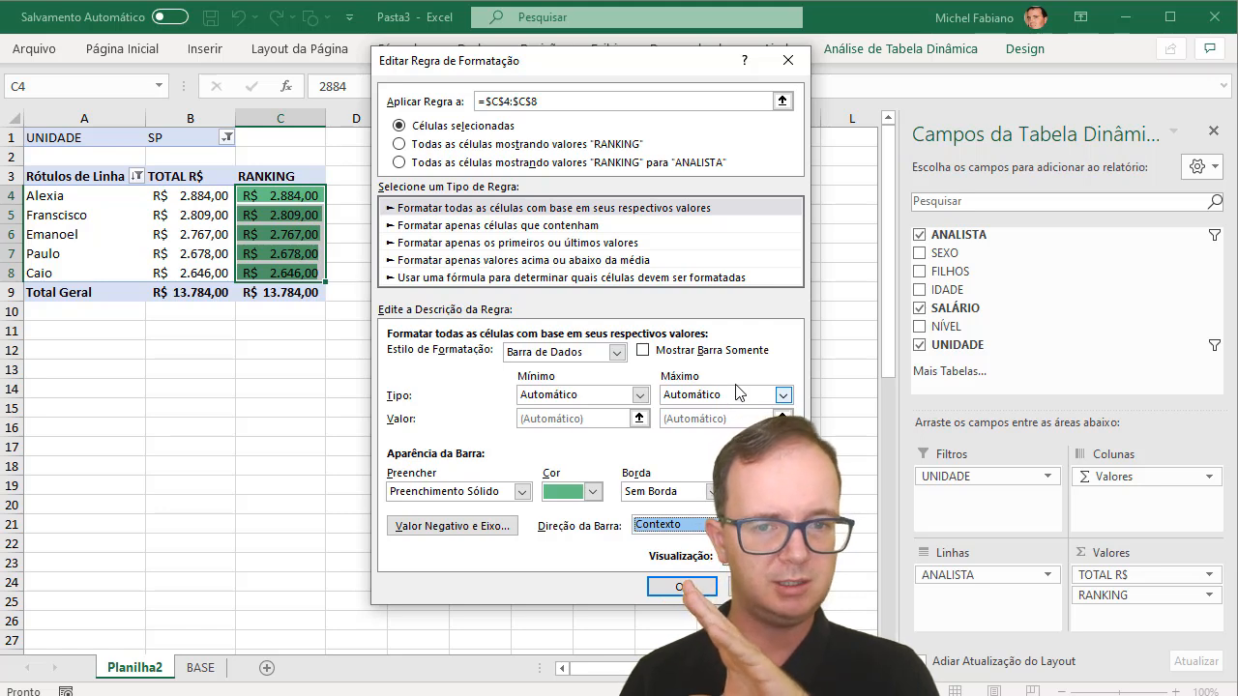
{"action": "left_click", "coordinate": [697, 352]}
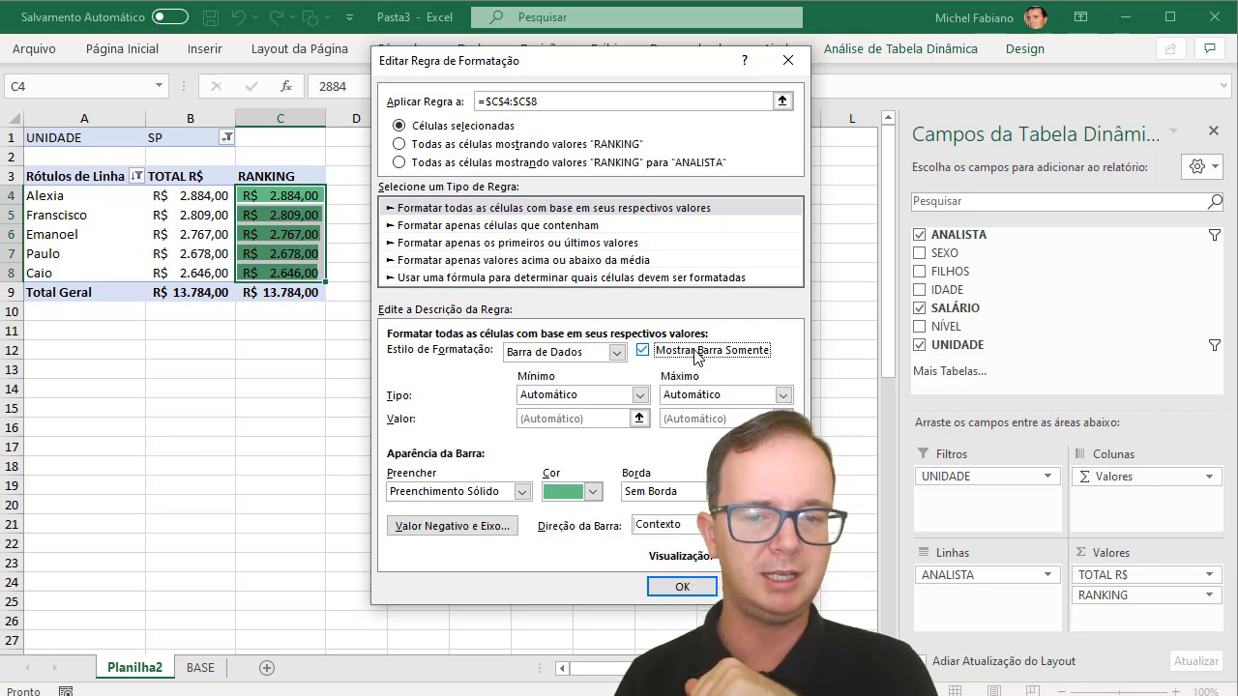
{"action": "left_click", "coordinate": [681, 587]}
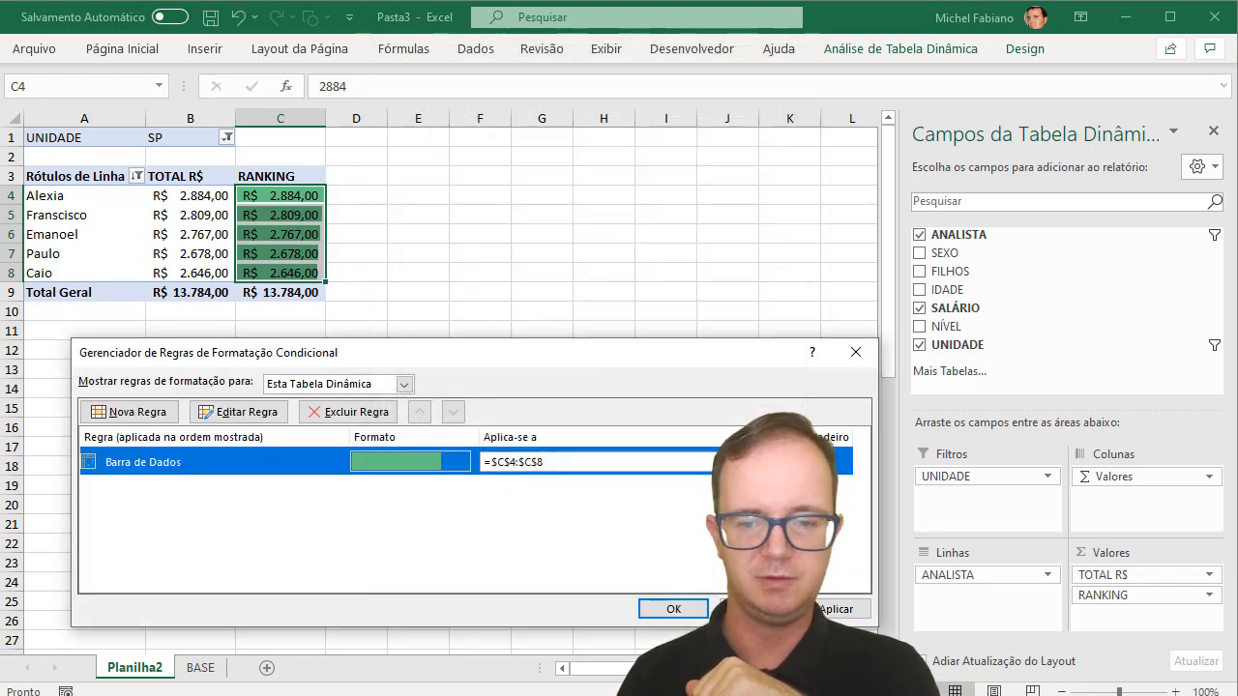
{"action": "left_click", "coordinate": [832, 610]}
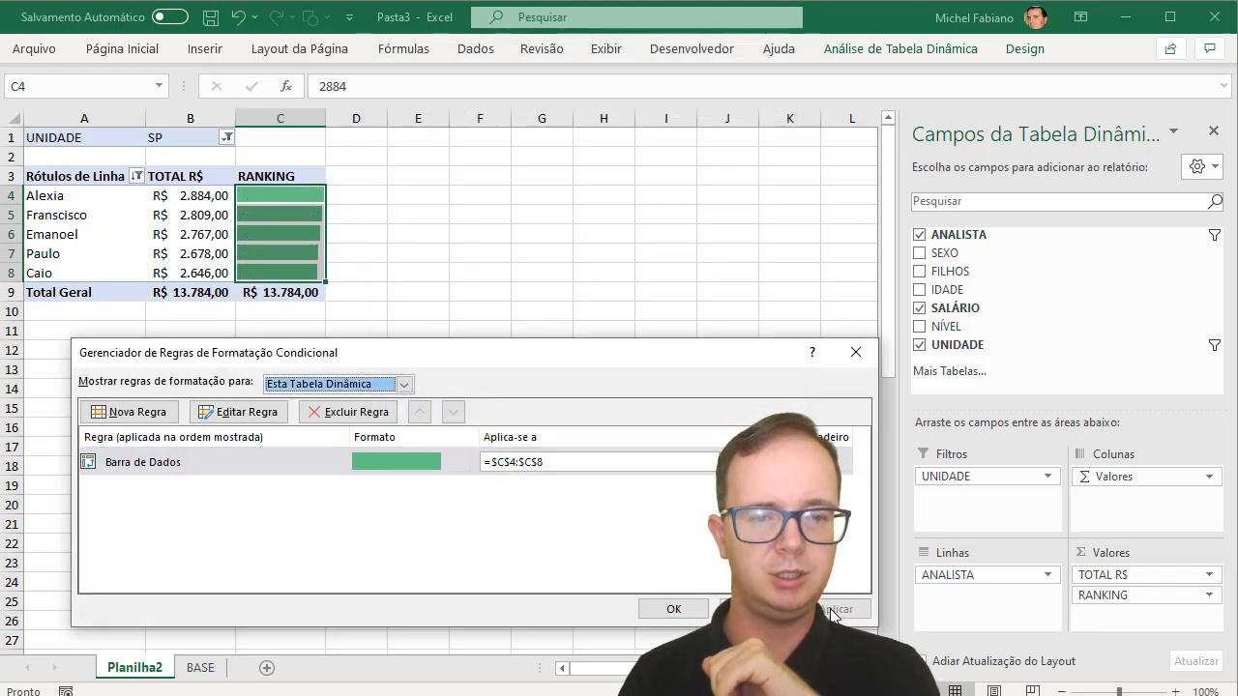
{"action": "left_click", "coordinate": [689, 609]}
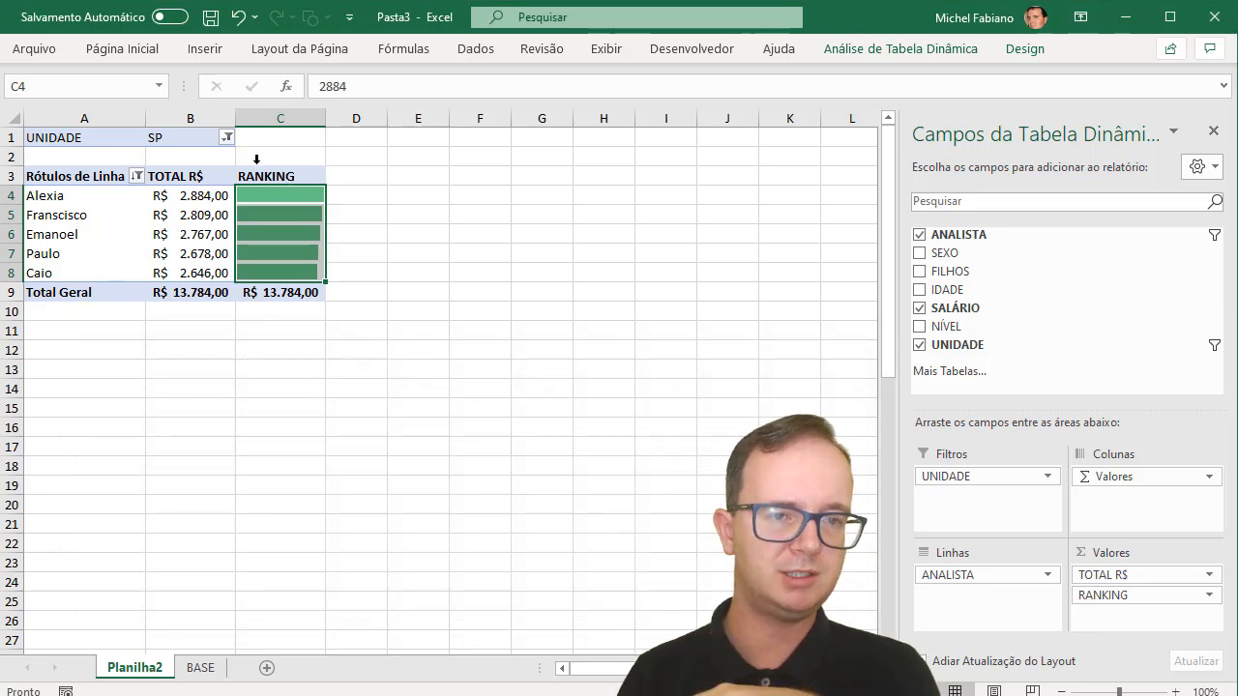
Switch the UNIDADE report filter to RJ.
{"action": "left_click", "coordinate": [226, 137]}
{"action": "left_click", "coordinate": [36, 200]}
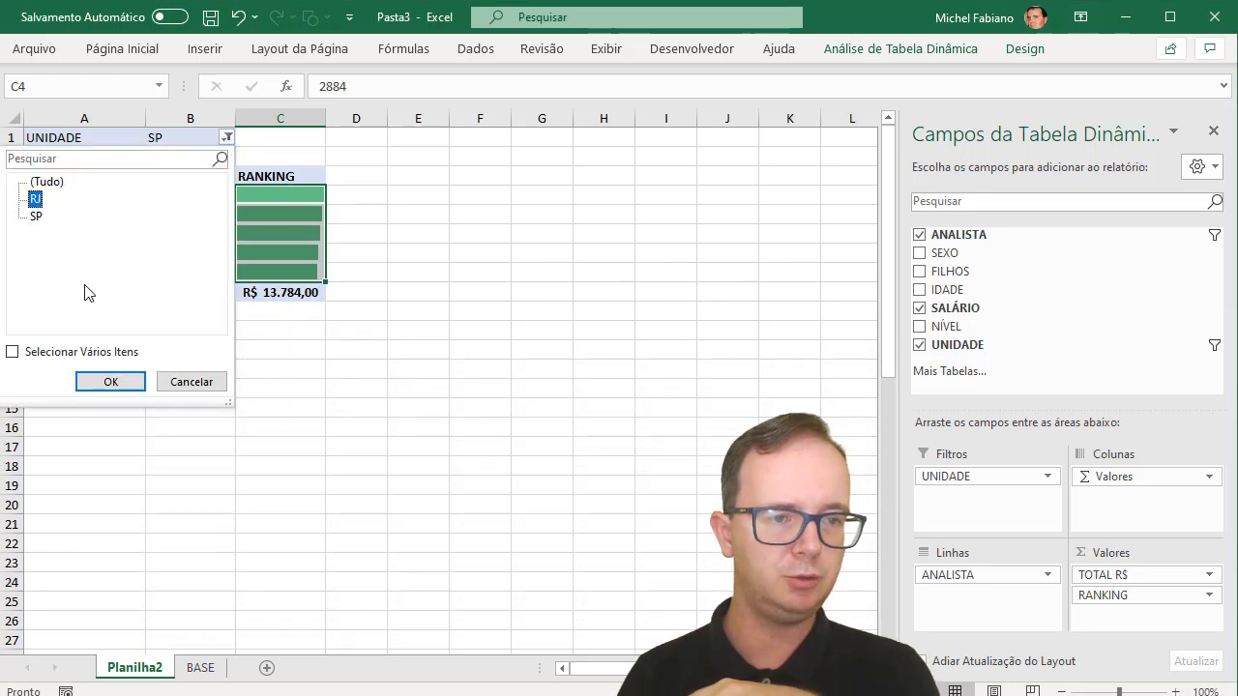
{"action": "left_click", "coordinate": [110, 381]}
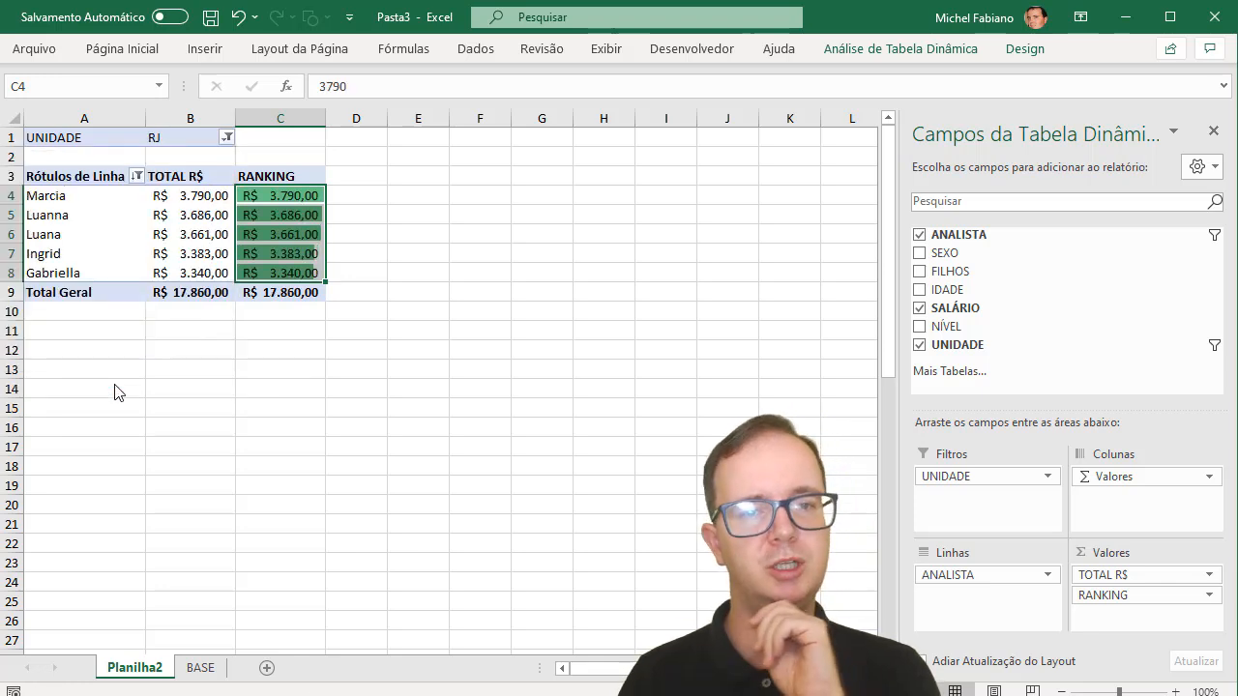
With RJ filtered, edit the data bar rule on RANKING cells C4:C8 to show only the bars and apply it.
{"action": "left_click", "coordinate": [141, 54]}
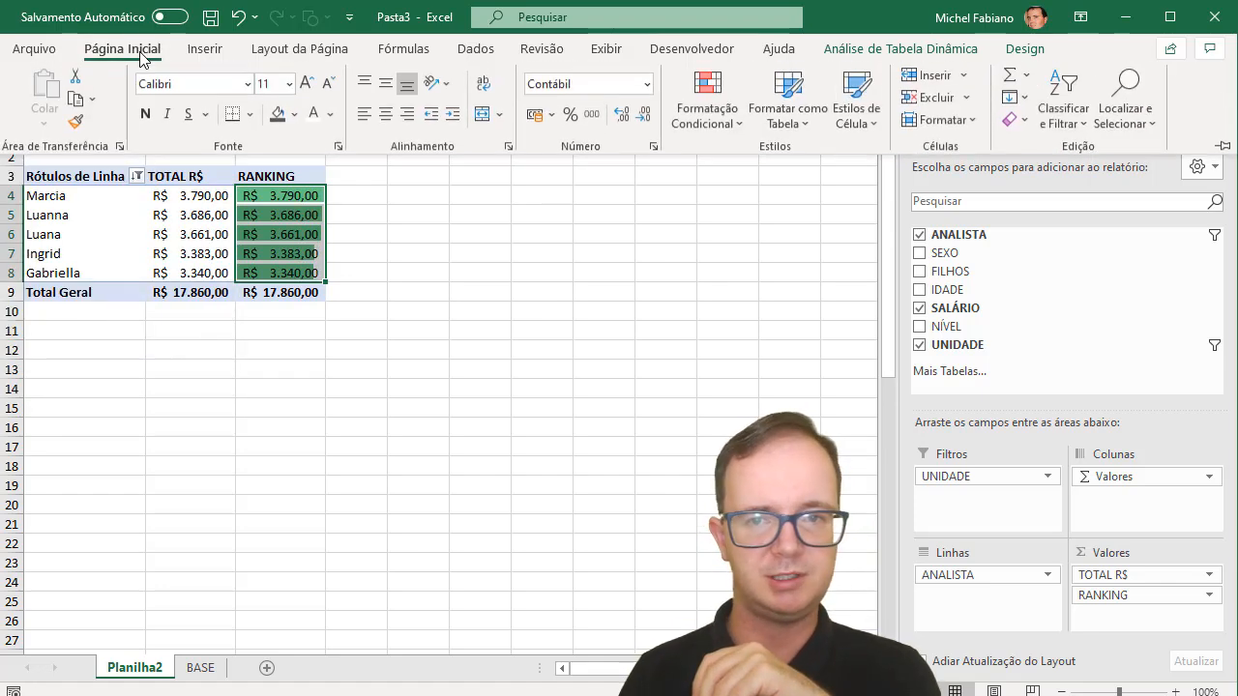
{"action": "left_click", "coordinate": [707, 111]}
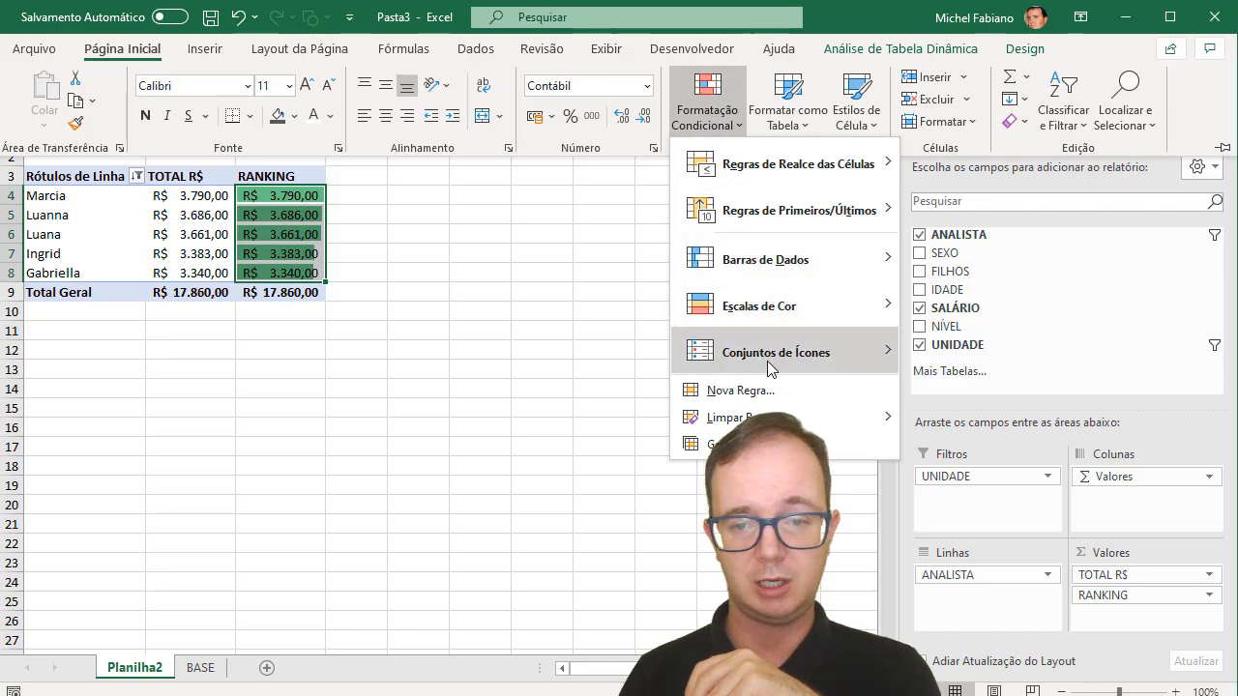
{"action": "mouse_move", "coordinate": [864, 258]}
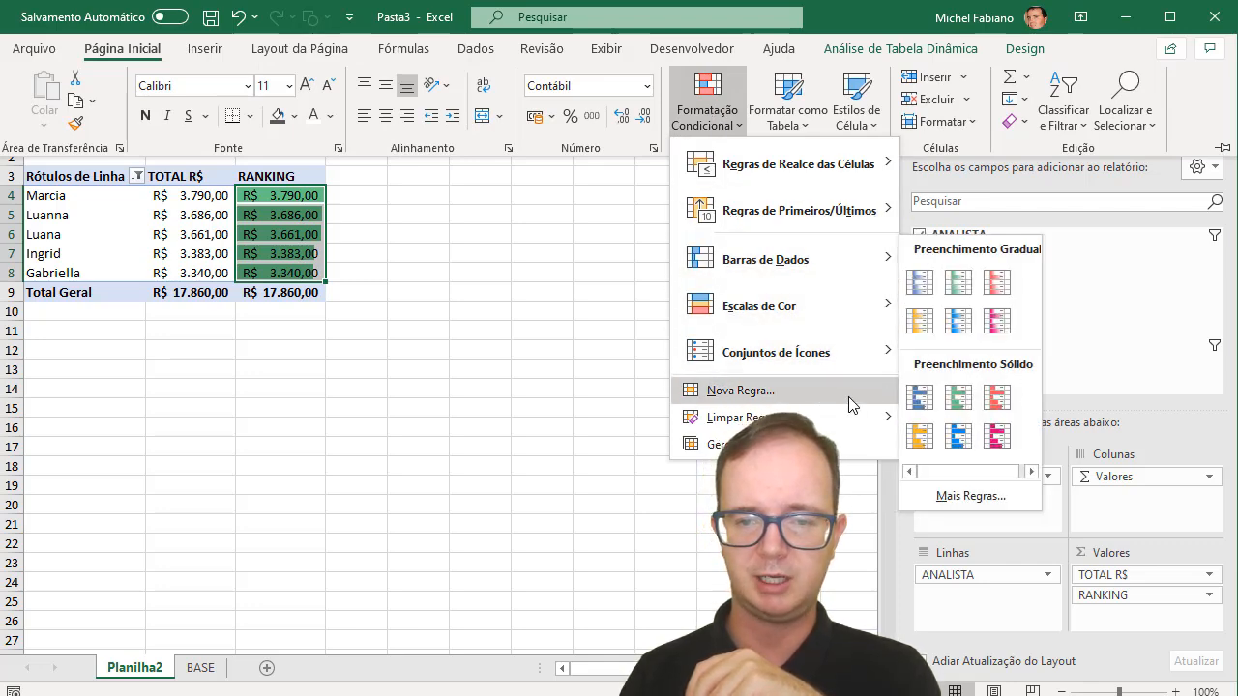
{"action": "left_click", "coordinate": [850, 444]}
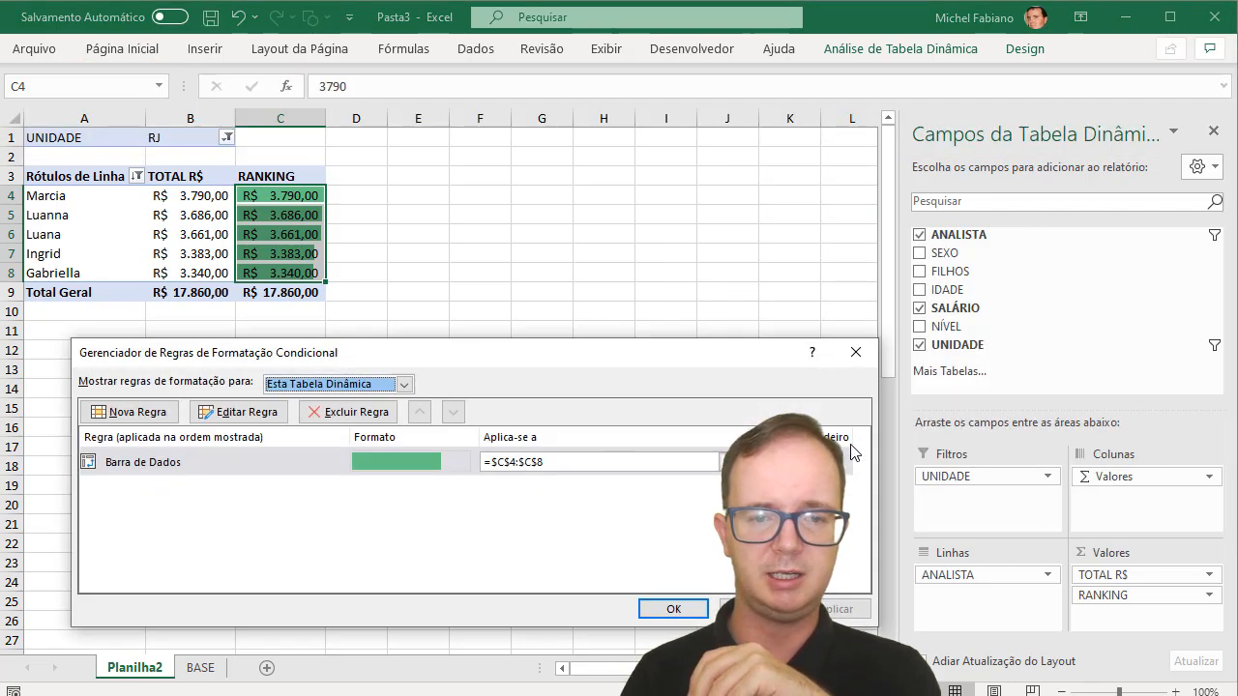
{"action": "left_click", "coordinate": [402, 462]}
{"action": "left_click", "coordinate": [257, 413]}
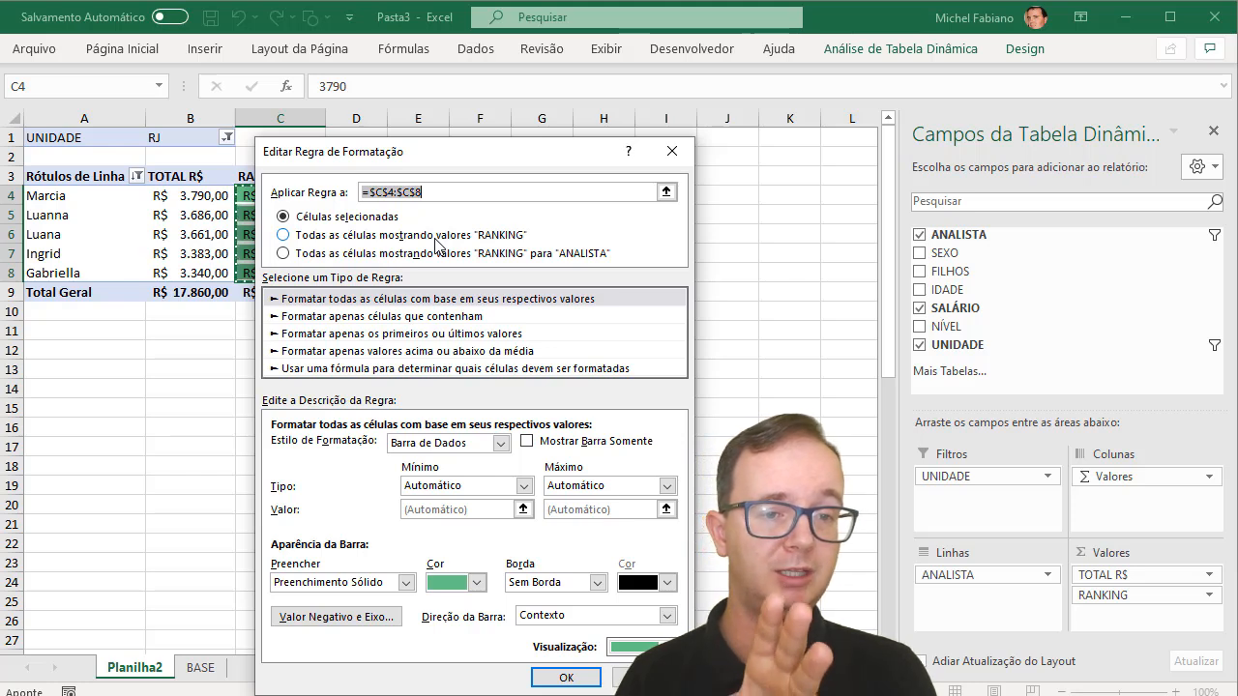
{"action": "left_click", "coordinate": [587, 441]}
{"action": "left_click", "coordinate": [569, 680]}
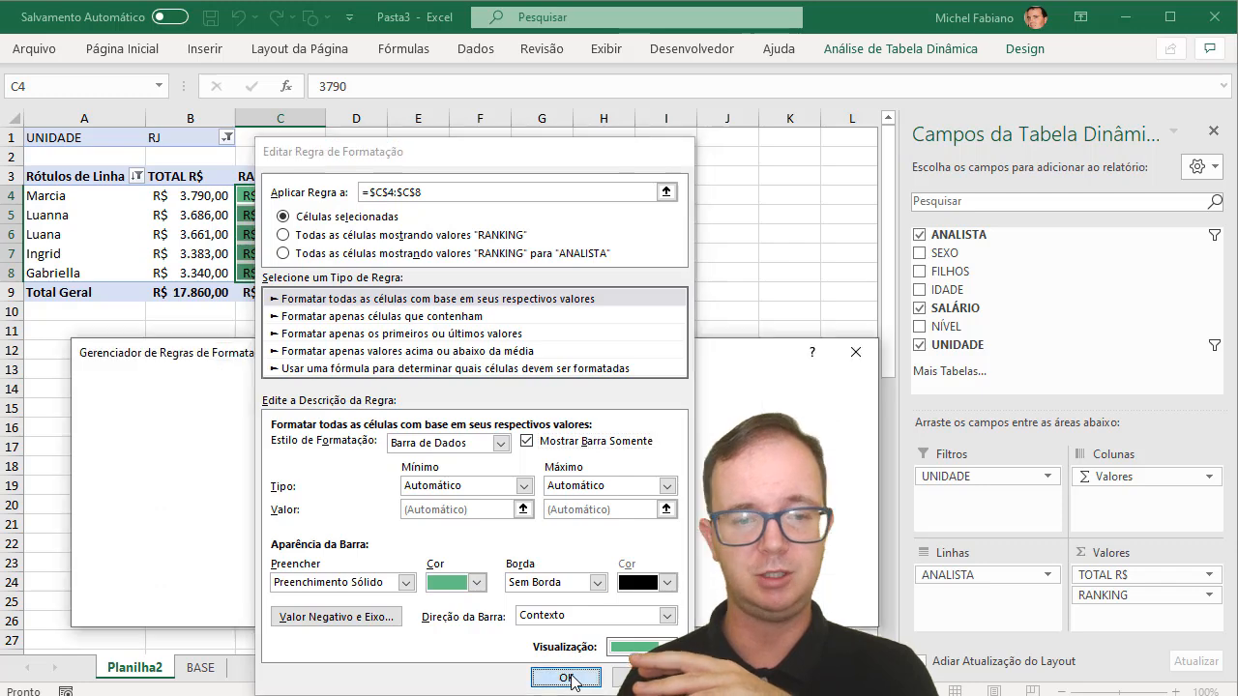
{"action": "left_click", "coordinate": [837, 610]}
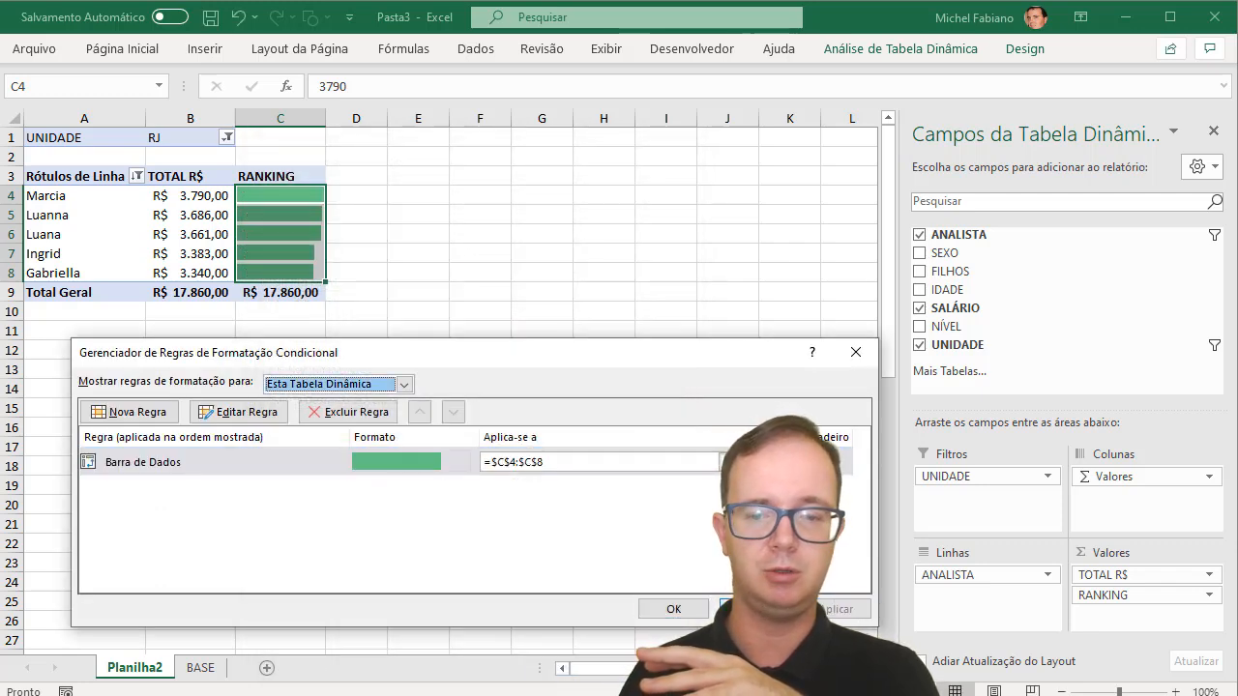
{"action": "left_click", "coordinate": [674, 609]}
{"action": "left_click", "coordinate": [352, 352]}
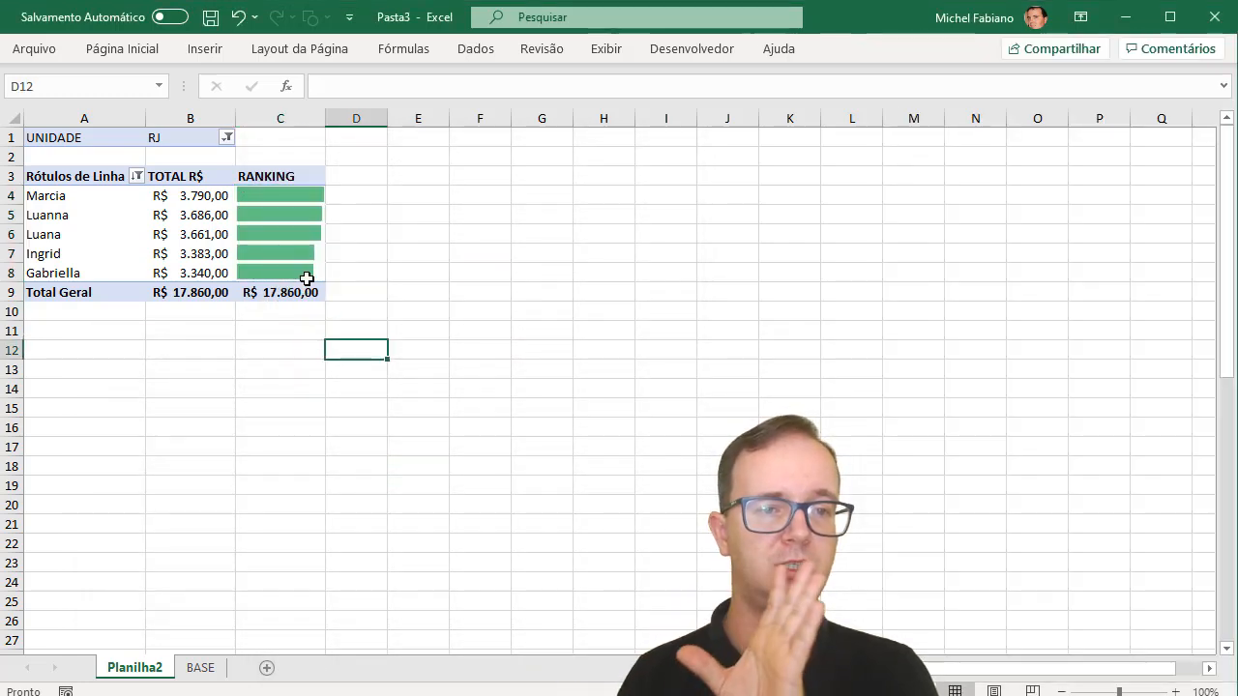
Change the font of the entire Planilha2 sheet to Microsoft PhagsPa.
{"action": "left_click", "coordinate": [288, 176]}
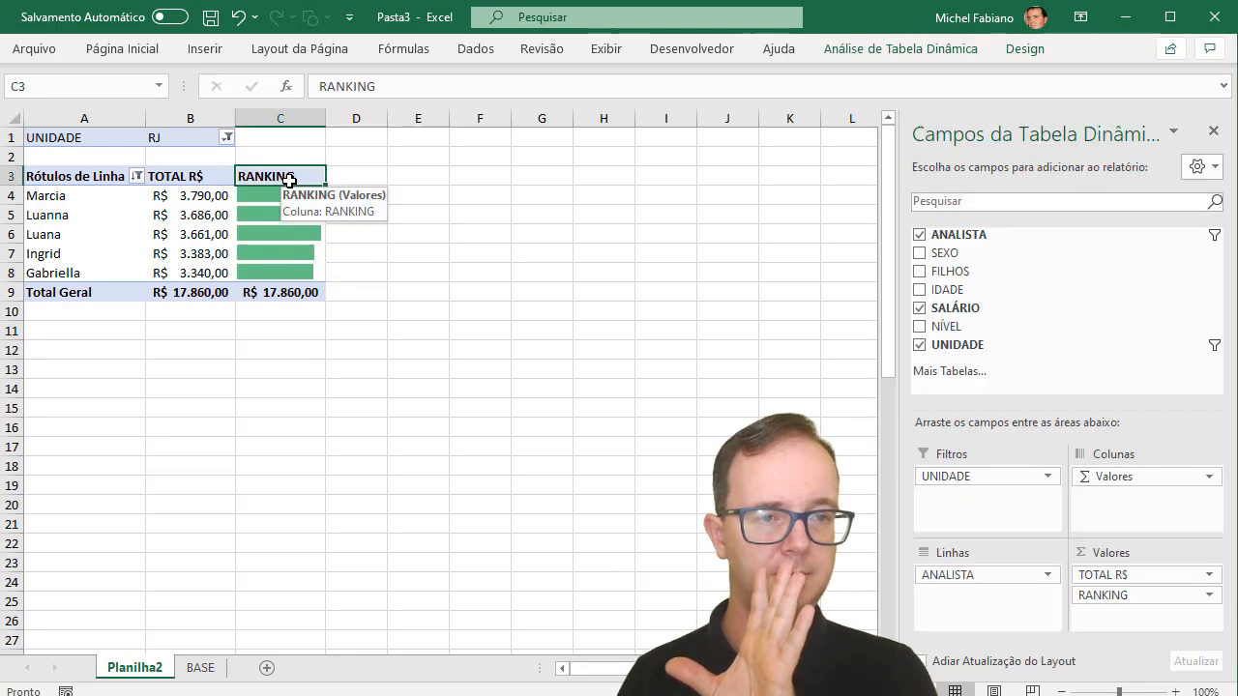
{"action": "left_click", "coordinate": [16, 117]}
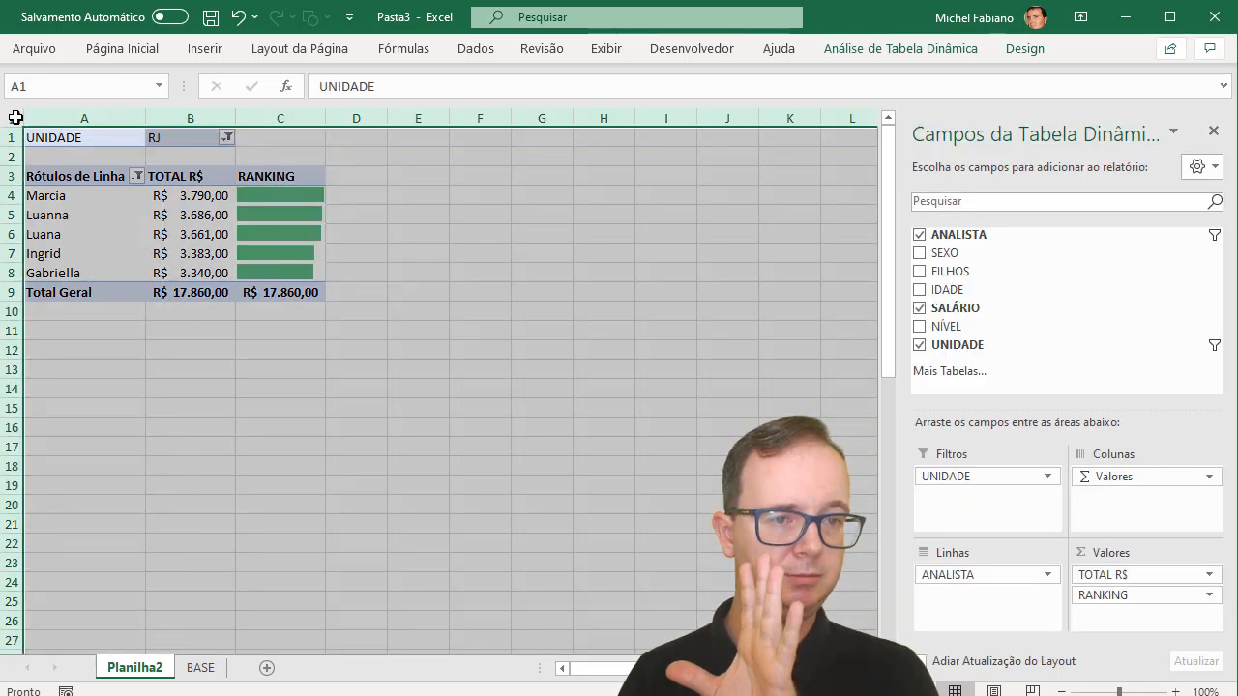
{"action": "left_click", "coordinate": [144, 51]}
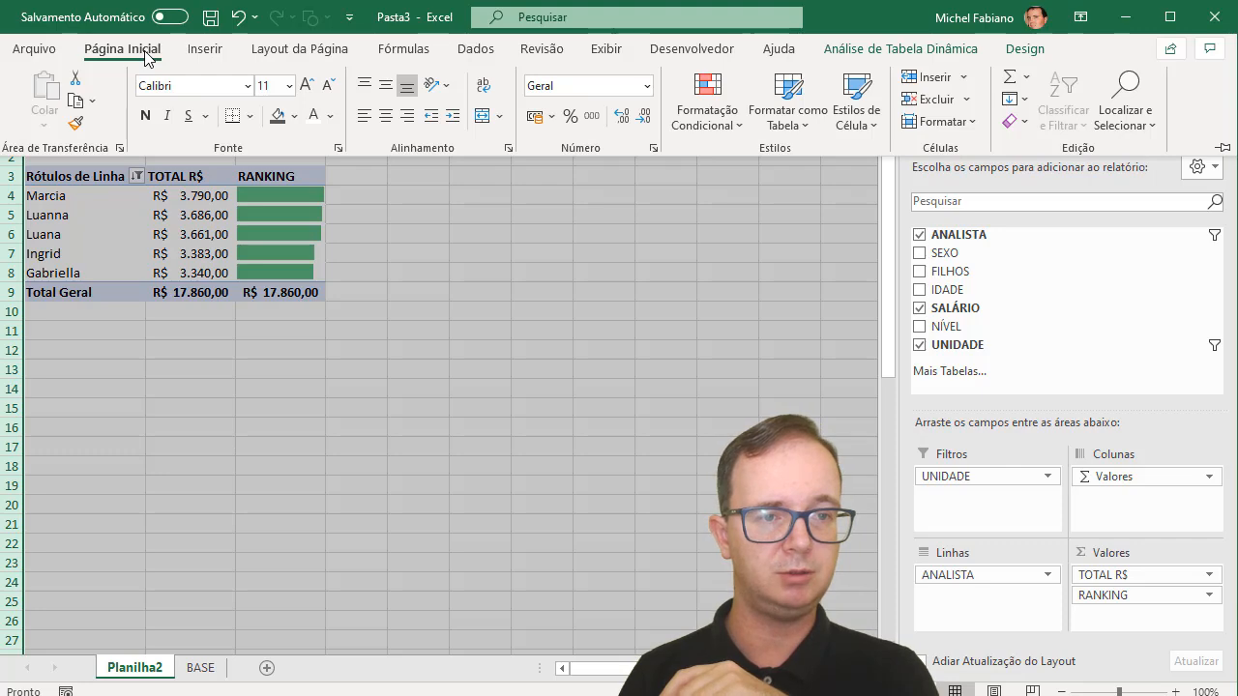
{"action": "left_click", "coordinate": [248, 88]}
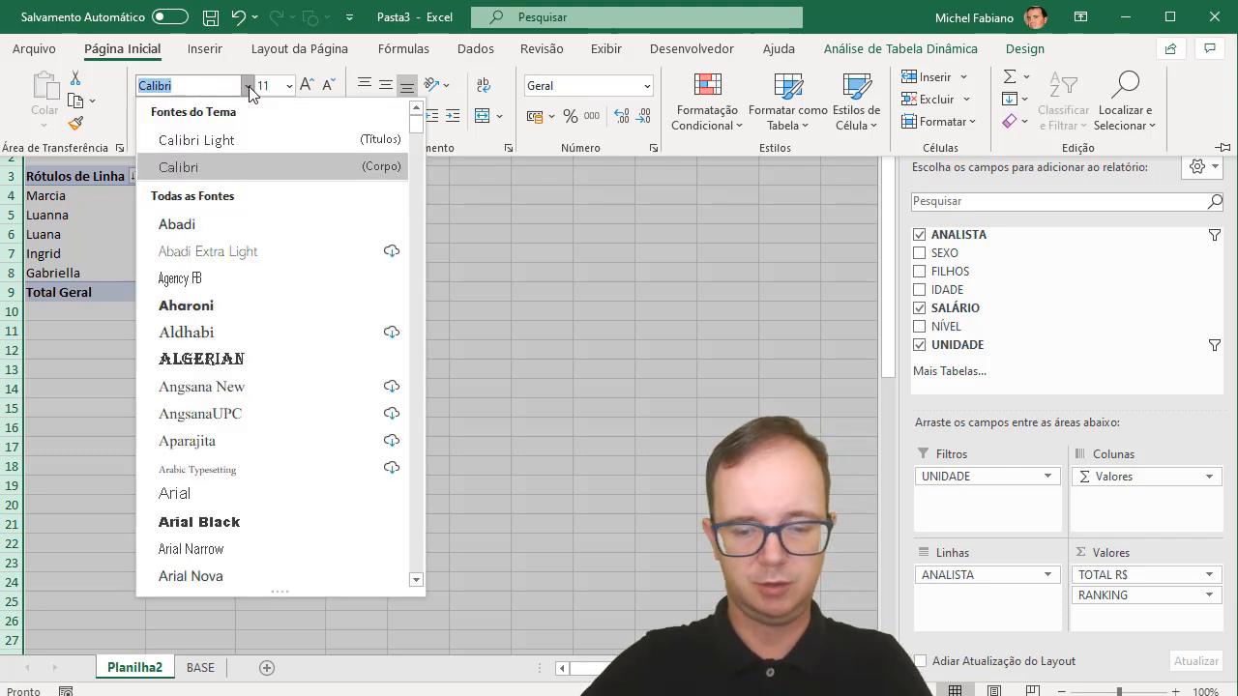
{"action": "type", "text": "Microsoft PA"}
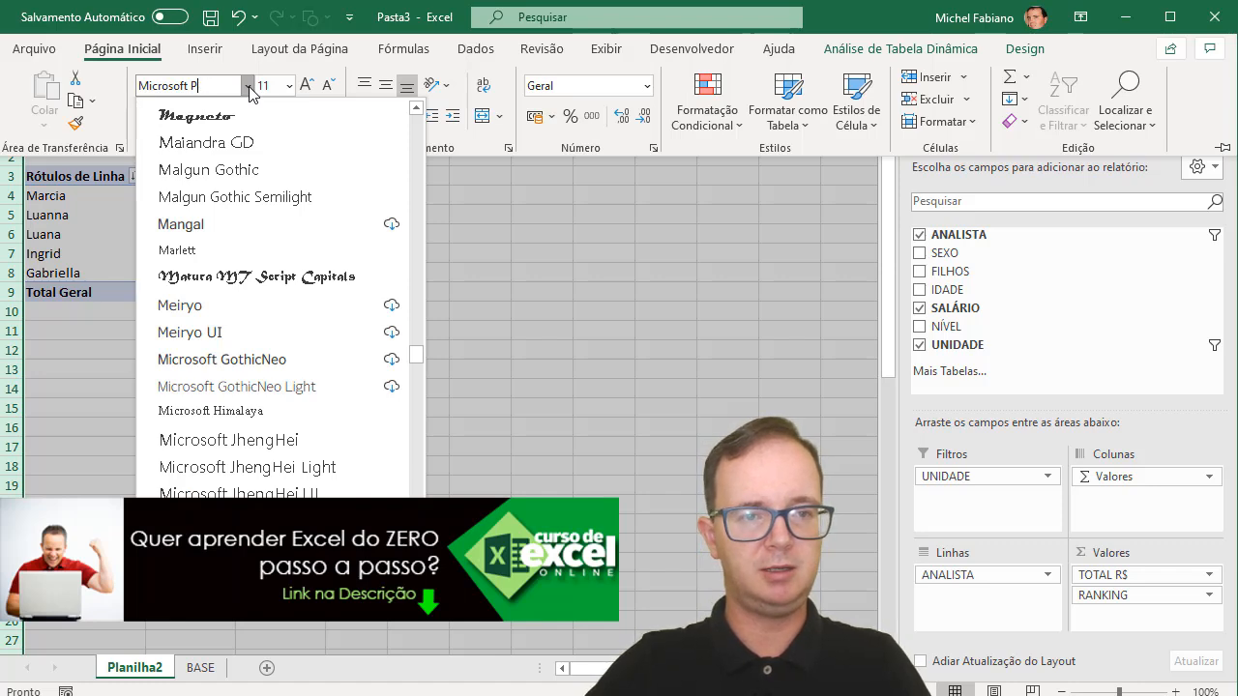
{"action": "key", "text": "Return"}
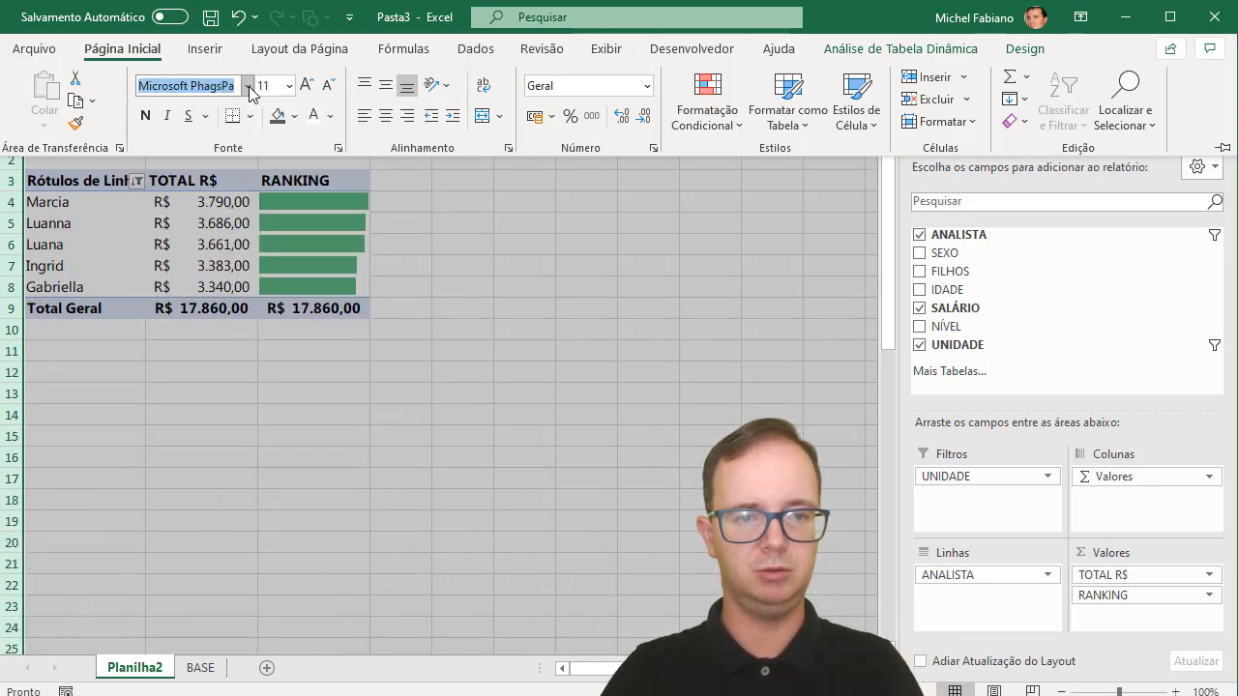
{"action": "left_click", "coordinate": [504, 233]}
Apply the pivot table style from the Escura group with light green rows and dark grey header and total rows.
{"action": "left_click", "coordinate": [334, 180]}
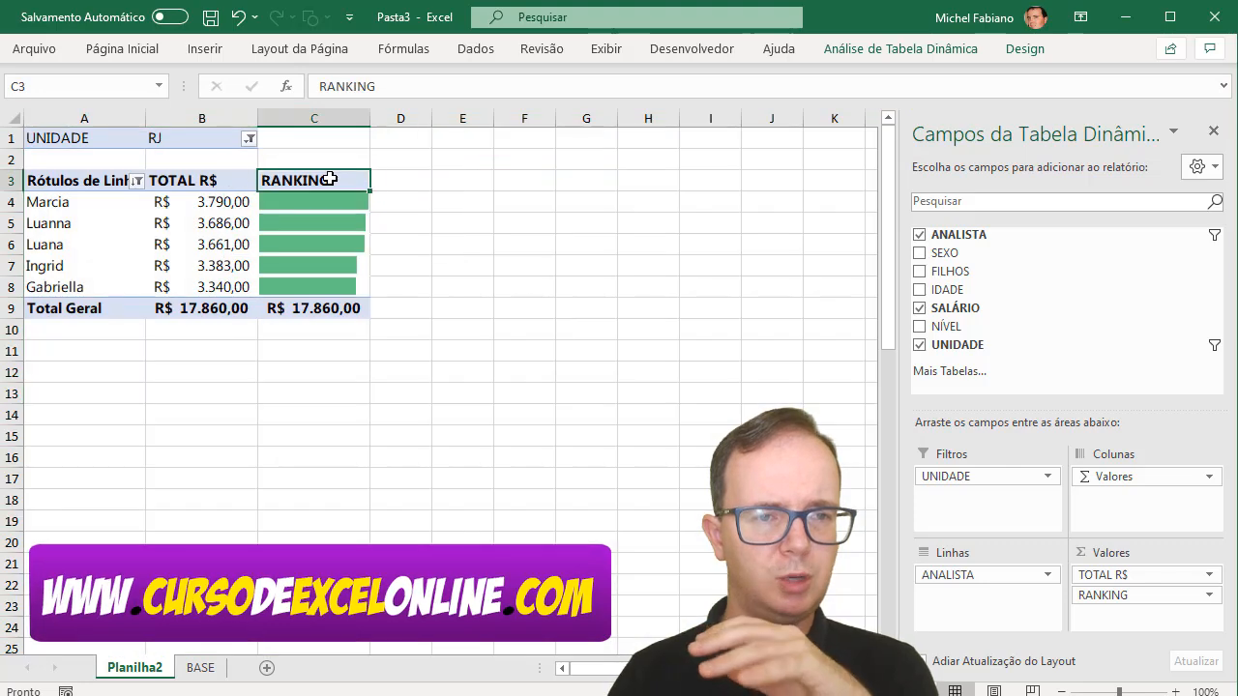
{"action": "left_click", "coordinate": [890, 51]}
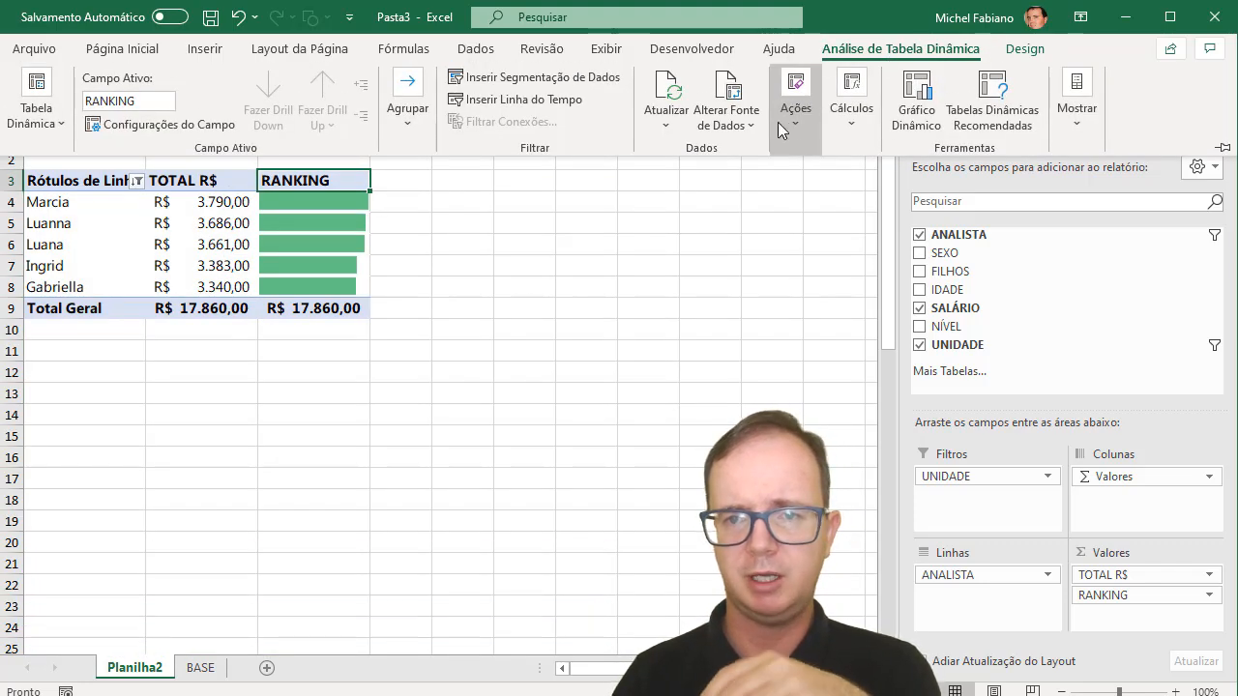
{"action": "left_click", "coordinate": [1025, 49]}
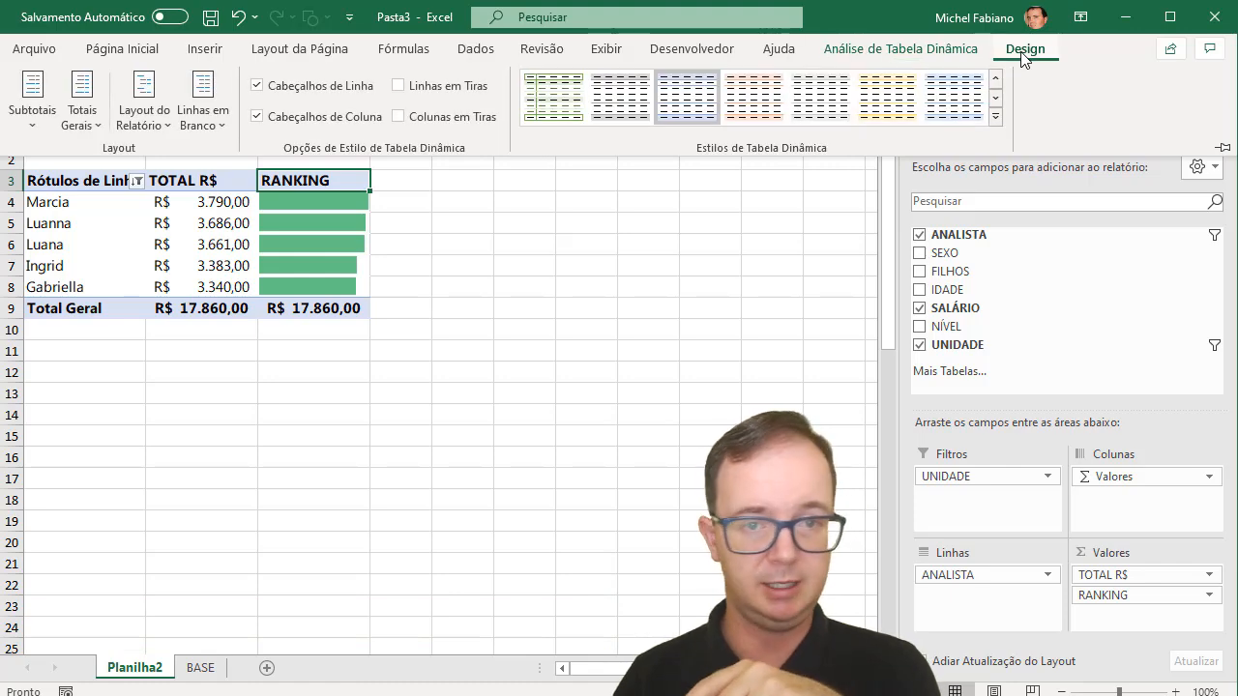
{"action": "left_click", "coordinate": [994, 117]}
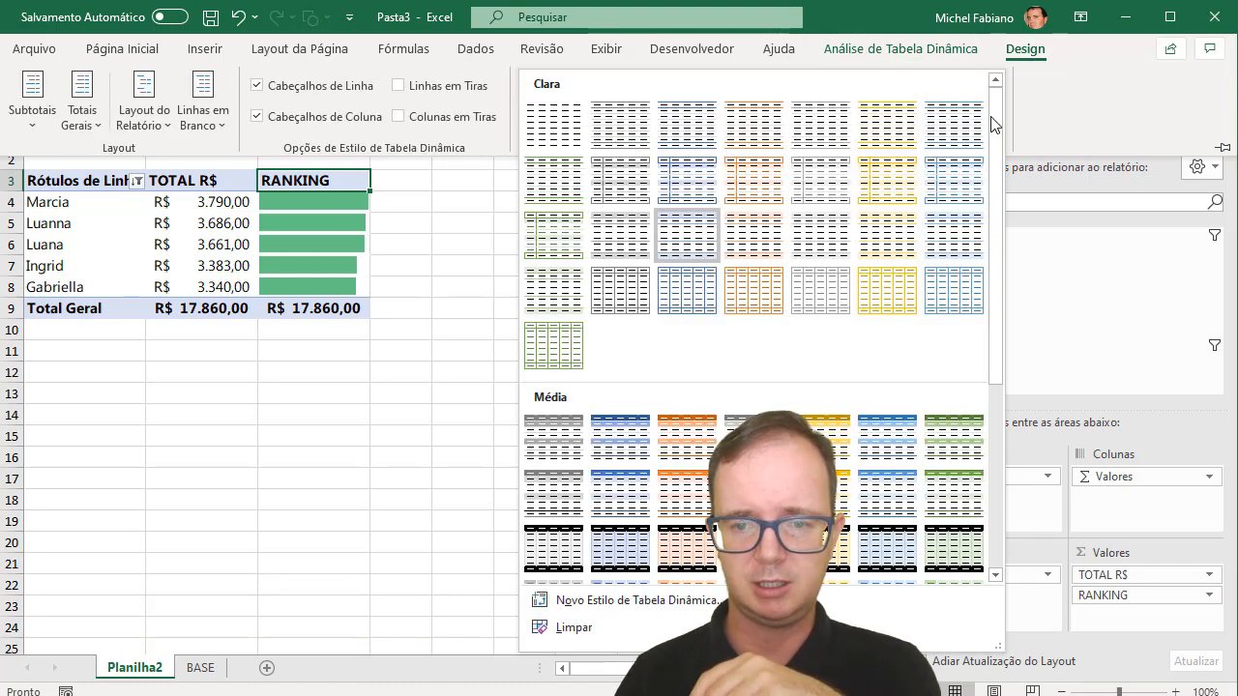
{"action": "left_click_drag", "start_coordinate": [996, 268], "coordinate": [1003, 528]}
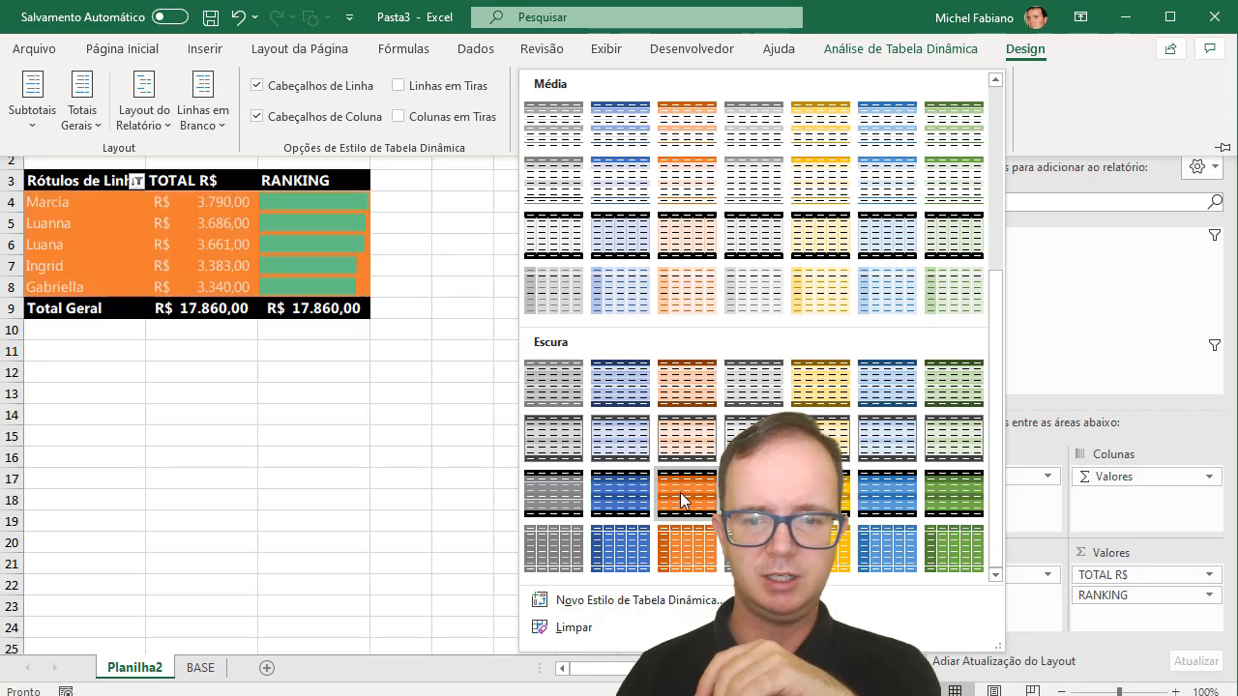
{"action": "left_click", "coordinate": [930, 441]}
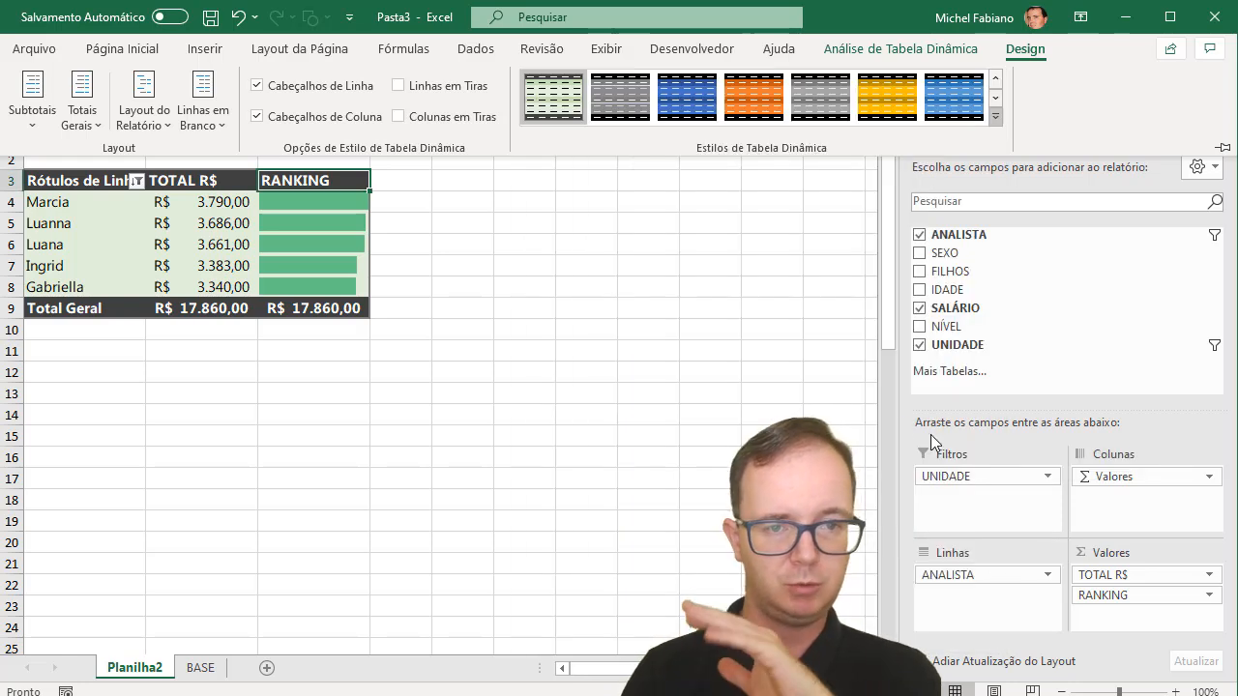
{"action": "left_click", "coordinate": [841, 258]}
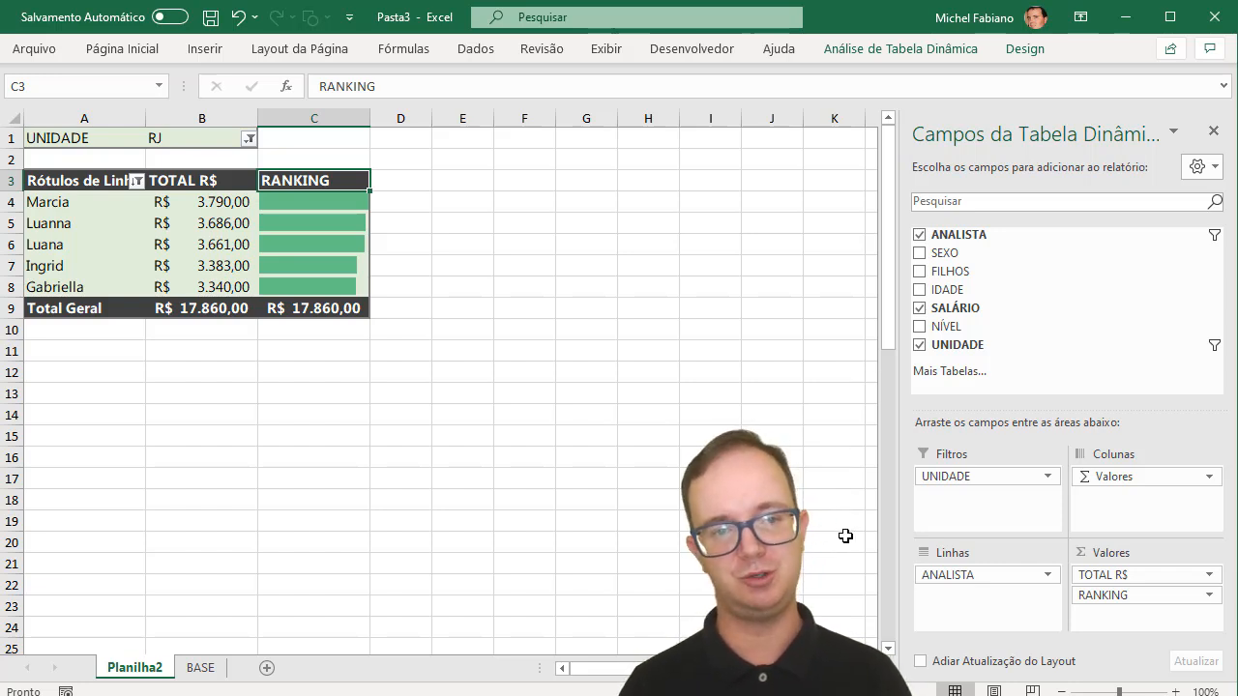
Insert a slicer for the UNIDADE field of the pivot table.
{"action": "left_click", "coordinate": [913, 52]}
{"action": "left_click", "coordinate": [595, 78]}
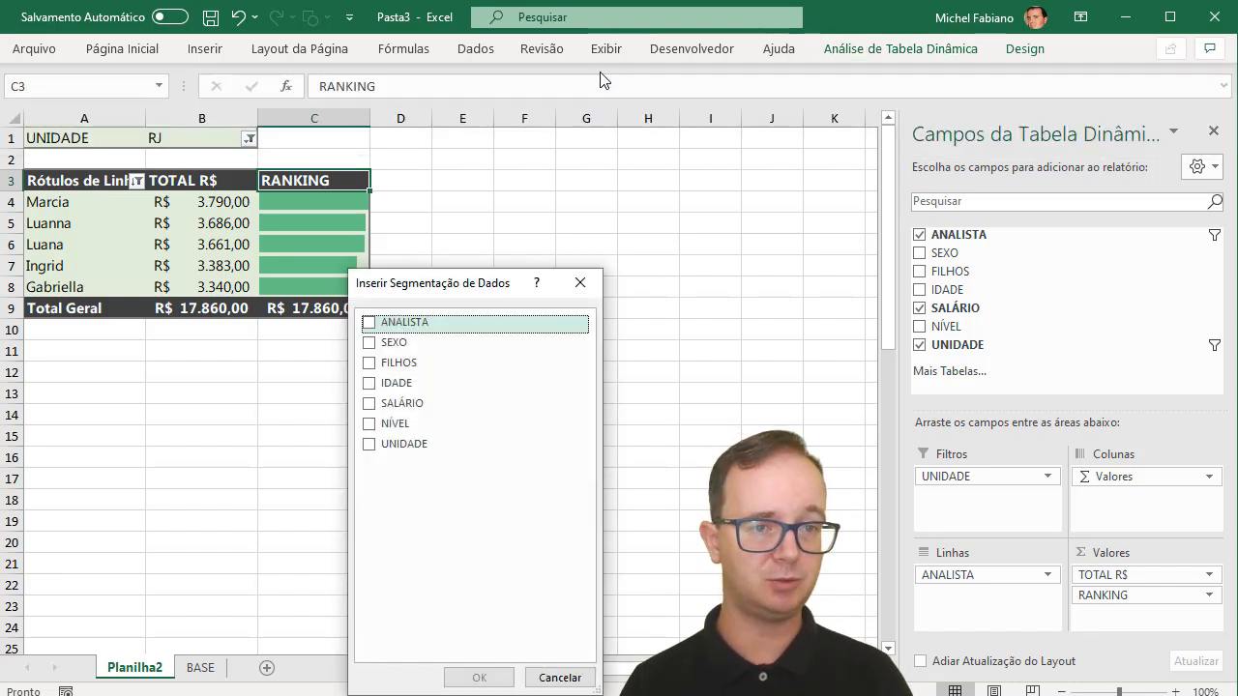
{"action": "left_click", "coordinate": [369, 445]}
{"action": "left_click", "coordinate": [475, 677]}
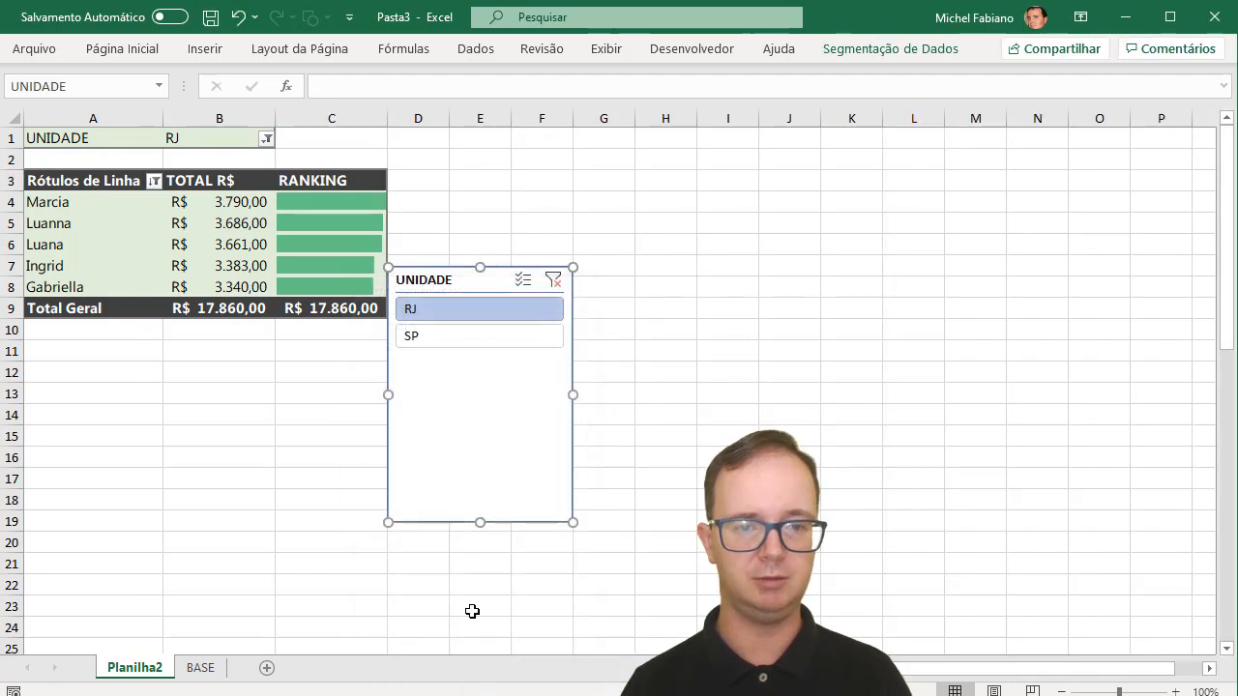
Test the UNIDADE slicer by switching the pivot table back and forth between SP and RJ.
{"action": "left_click", "coordinate": [444, 339]}
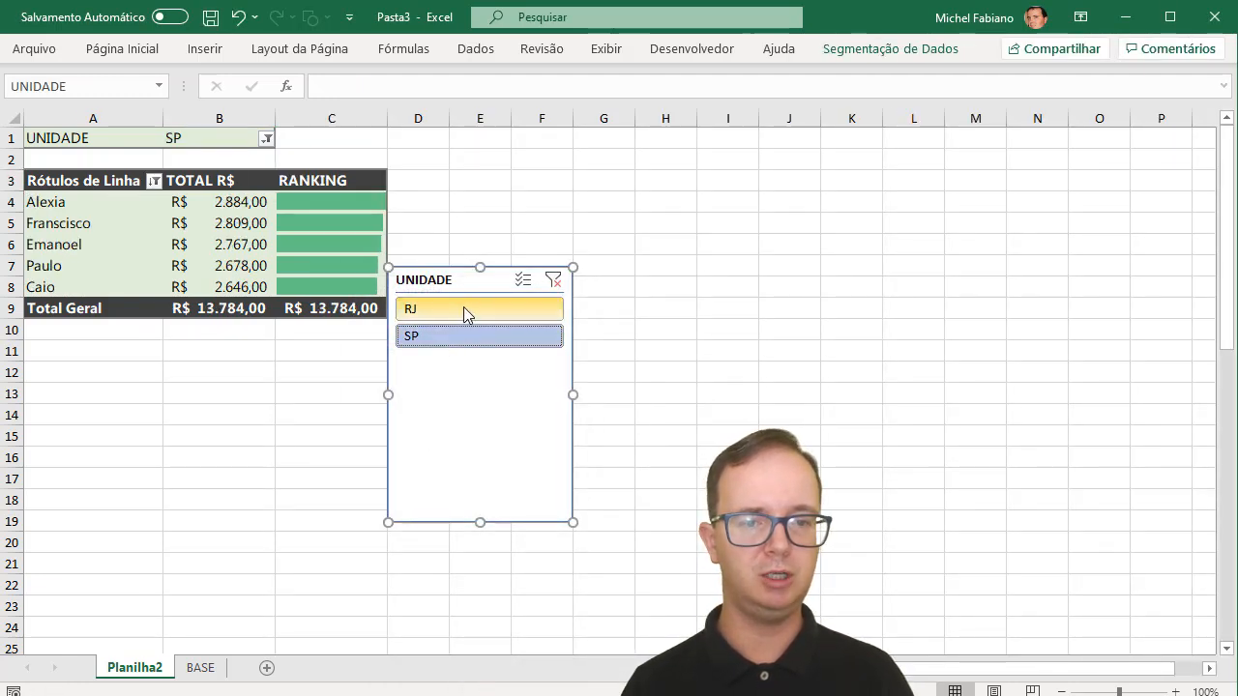
{"action": "left_click", "coordinate": [463, 307]}
{"action": "left_click", "coordinate": [461, 334]}
{"action": "left_click", "coordinate": [468, 306]}
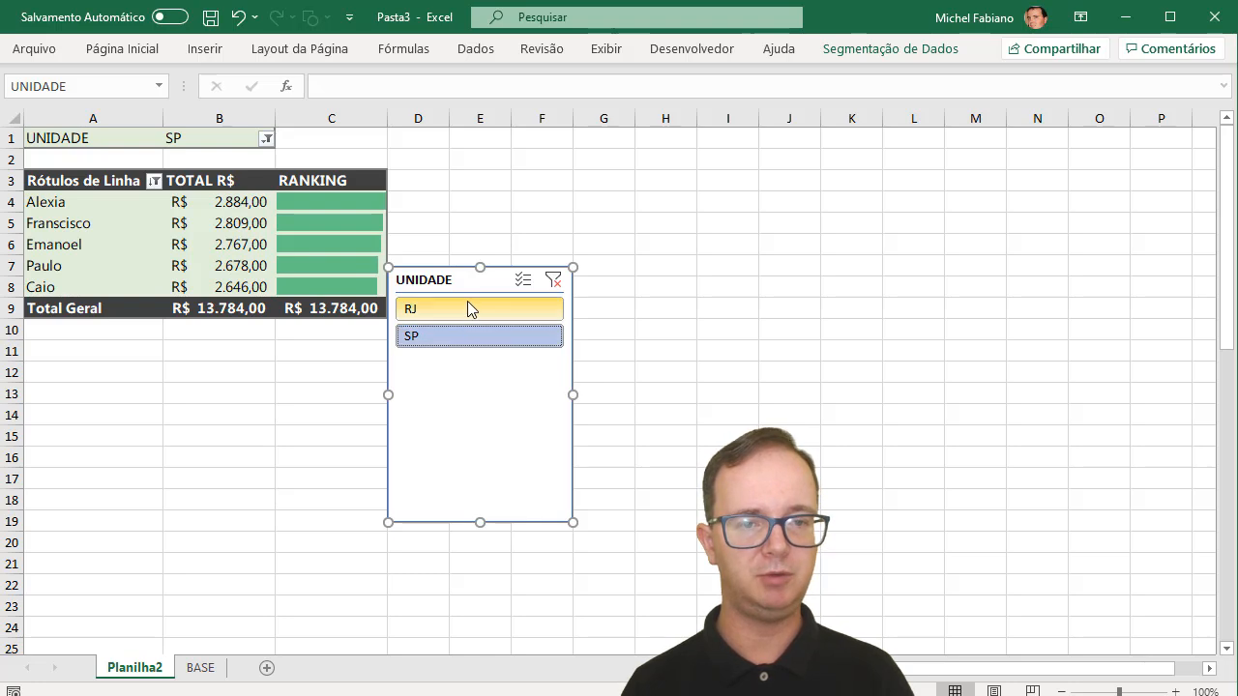
Filter the pivot table to SP with the UNIDADE slicer and move the slicer clear of the table, around columns F to H.
{"action": "left_click", "coordinate": [467, 339]}
{"action": "left_click_drag", "start_coordinate": [461, 279], "coordinate": [575, 188]}
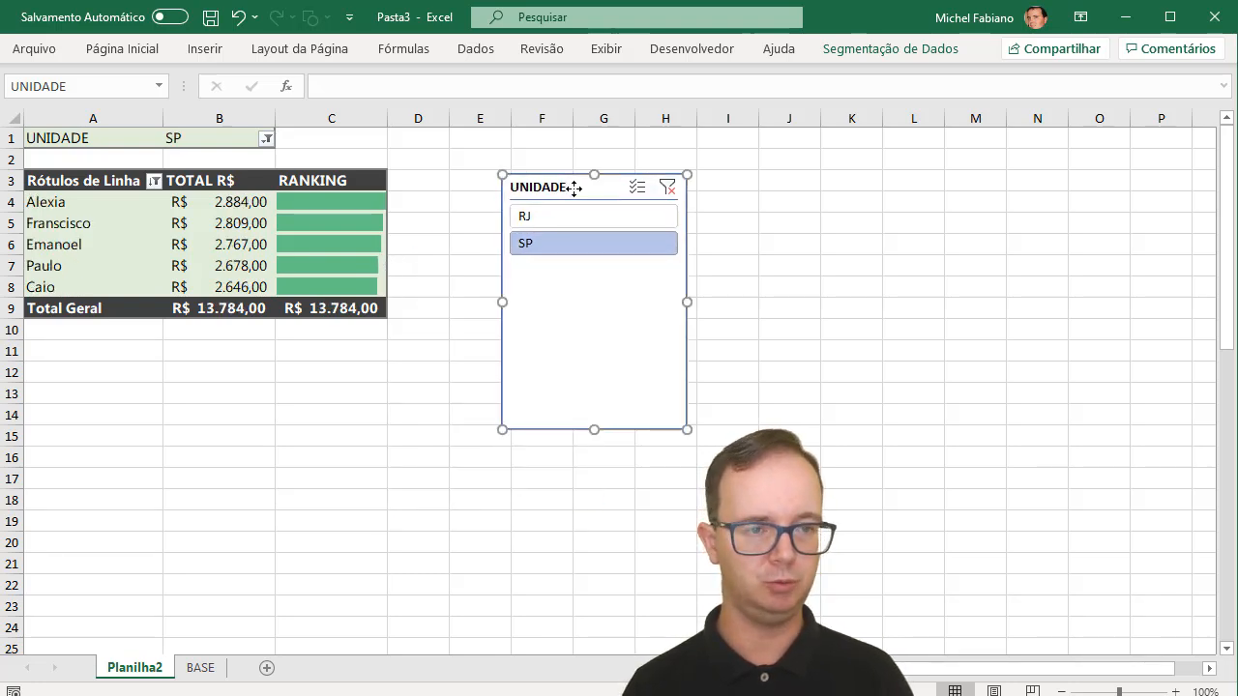
{"action": "left_click", "coordinate": [247, 199]}
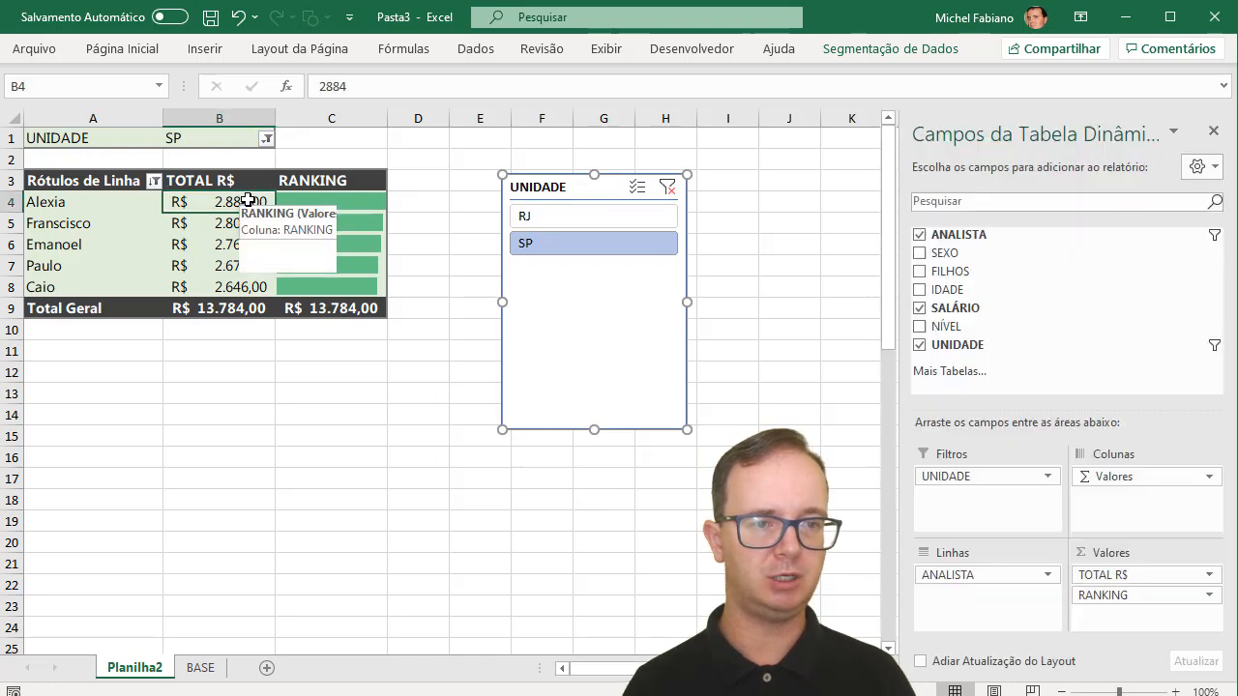
{"action": "left_click", "coordinate": [97, 200]}
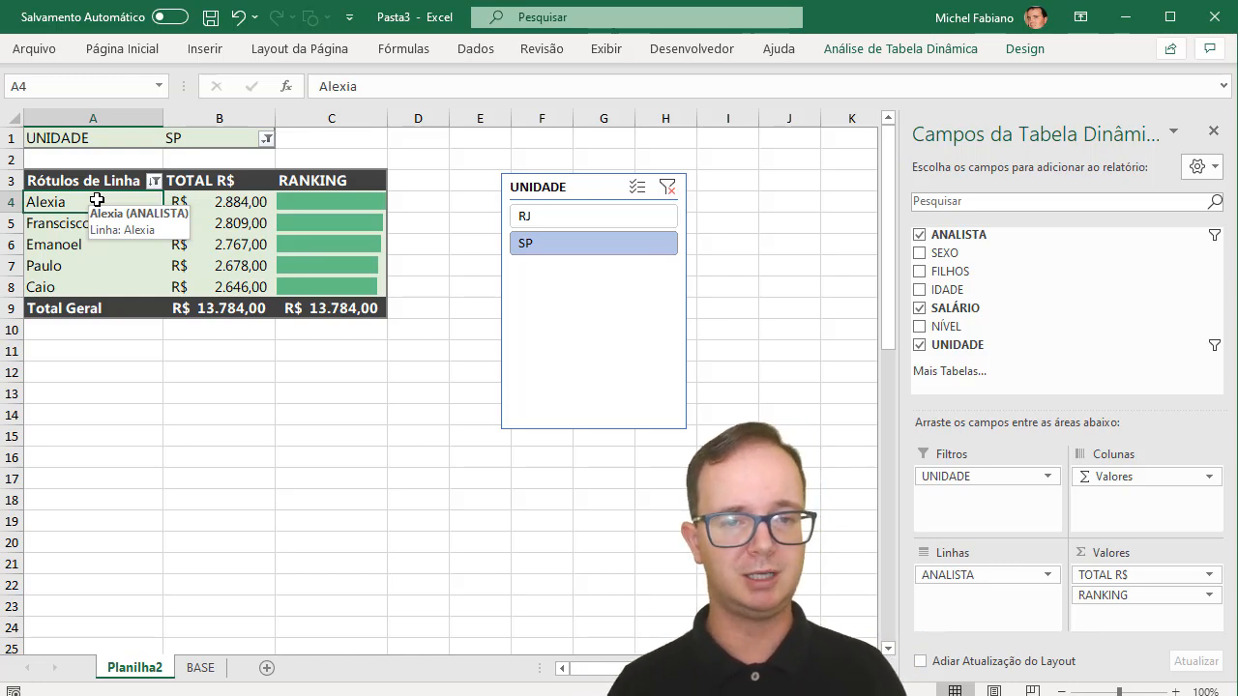
Apply the grey style from the Escura group to the UNIDADE slicer.
{"action": "left_click", "coordinate": [577, 193]}
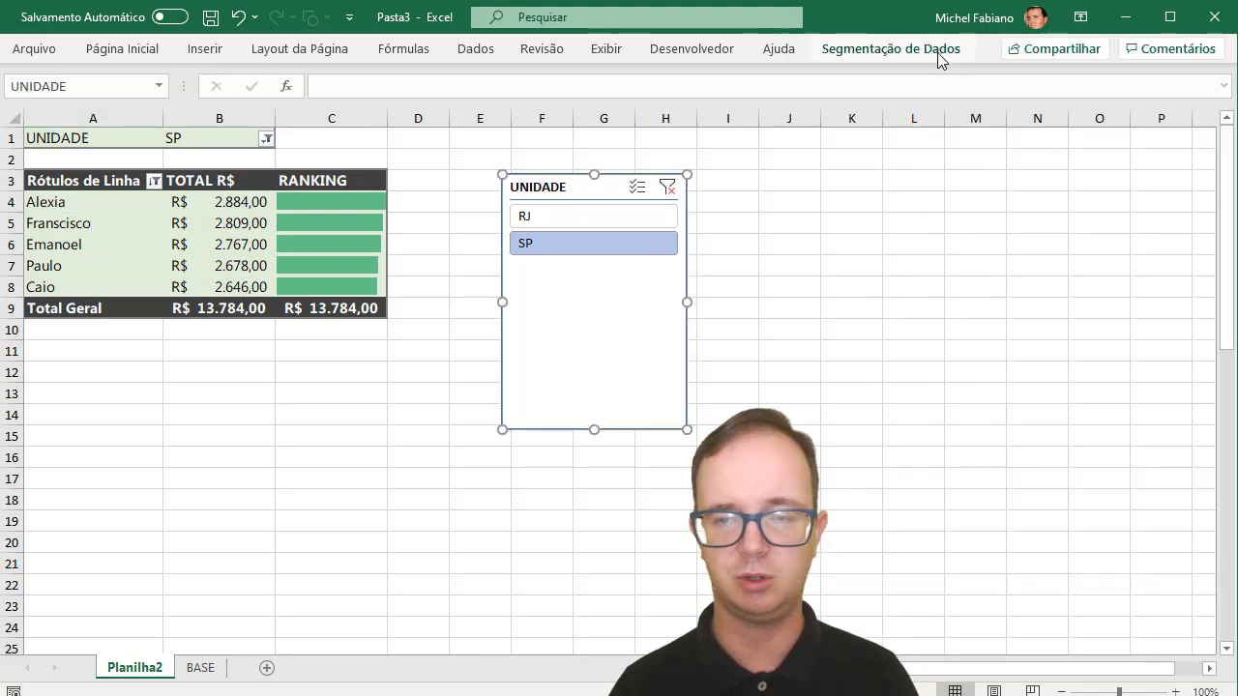
{"action": "left_click", "coordinate": [938, 53]}
{"action": "left_click", "coordinate": [684, 122]}
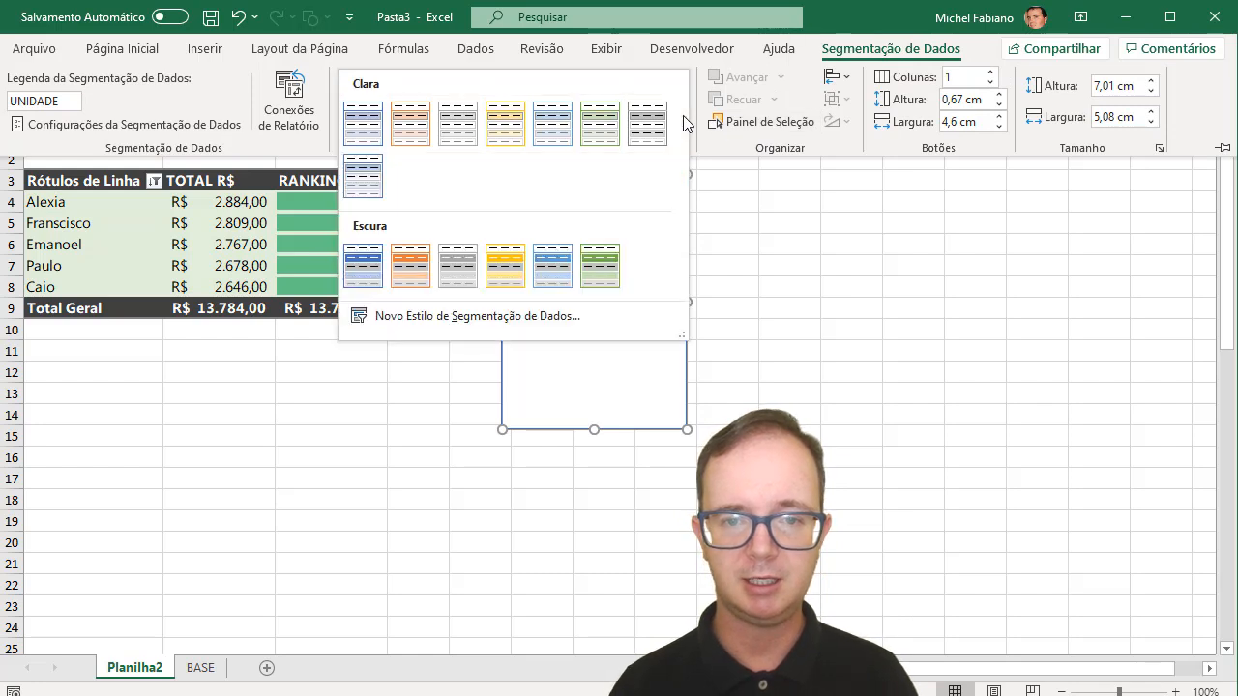
{"action": "left_click", "coordinate": [457, 267]}
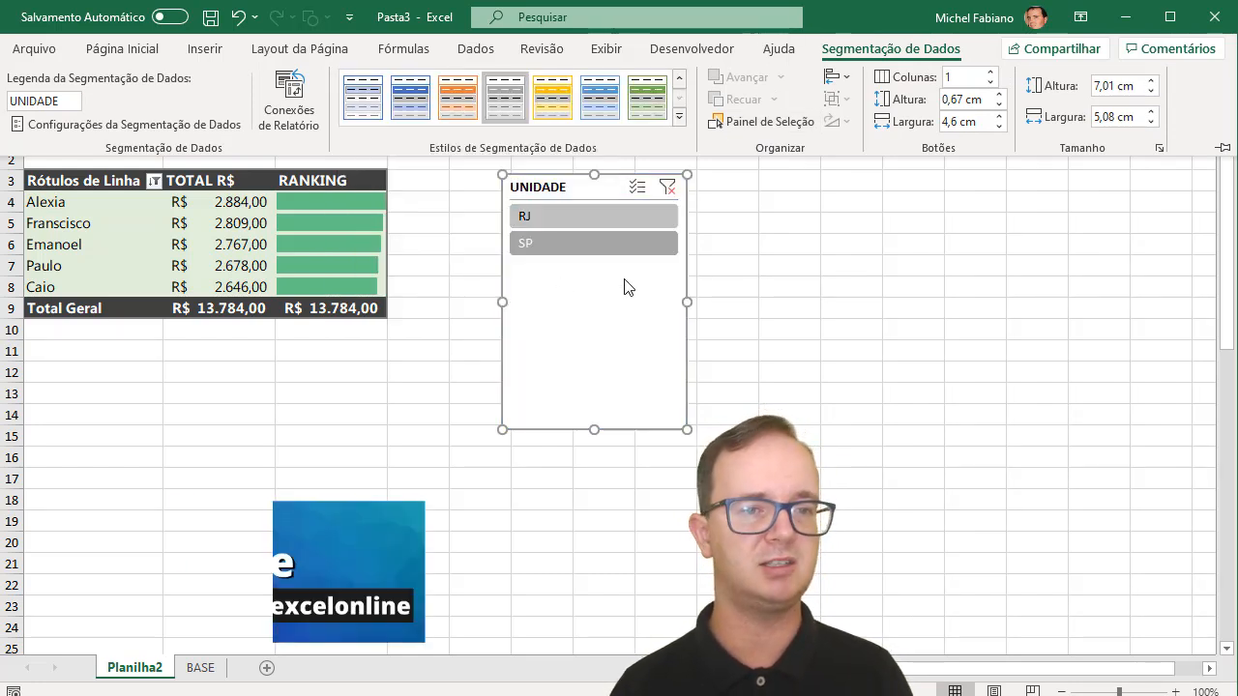
Arrange the UNIDADE slicer in 2 columns, shorten it to one row of buttons and move it closer to the pivot table.
{"action": "left_click", "coordinate": [991, 71]}
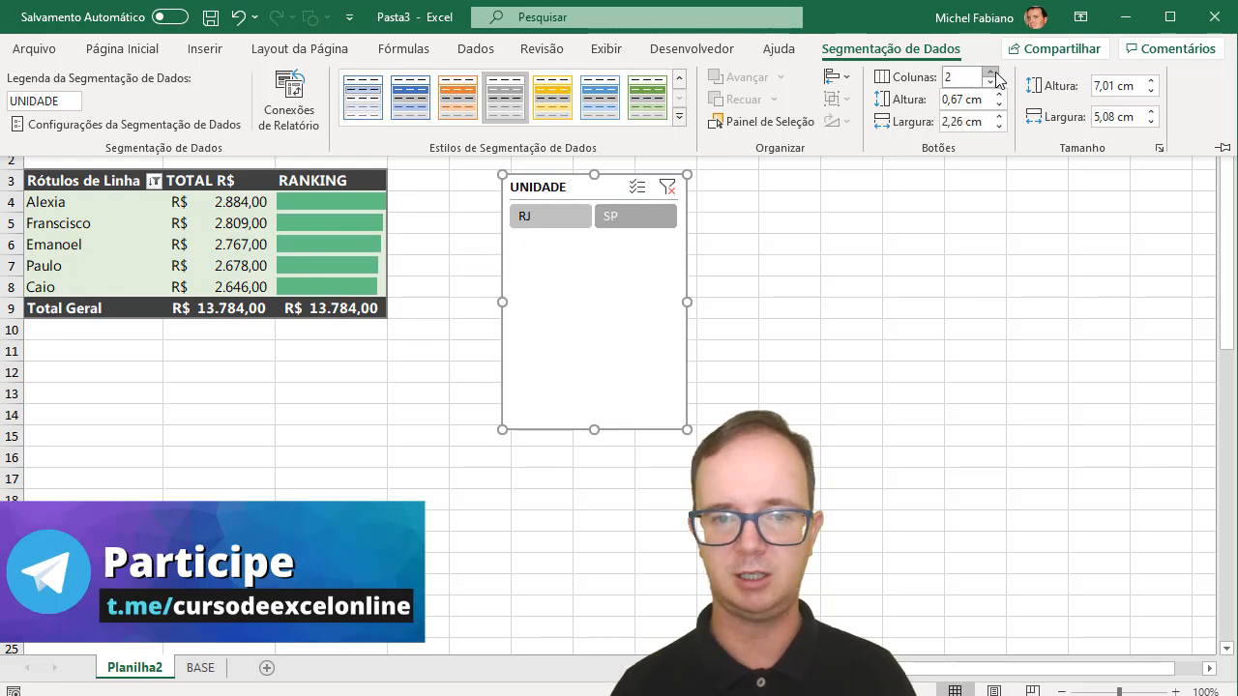
{"action": "left_click", "coordinate": [594, 271]}
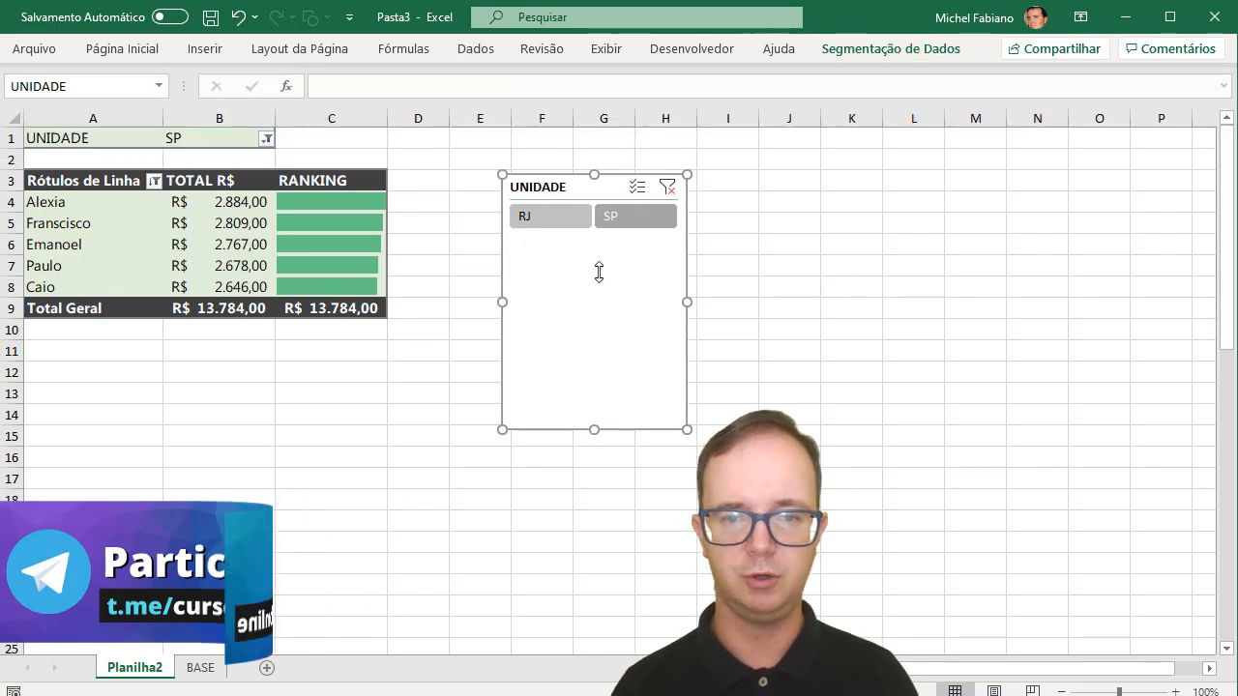
{"action": "left_click_drag", "start_coordinate": [595, 428], "coordinate": [590, 235]}
{"action": "left_click_drag", "start_coordinate": [590, 232], "coordinate": [590, 240]}
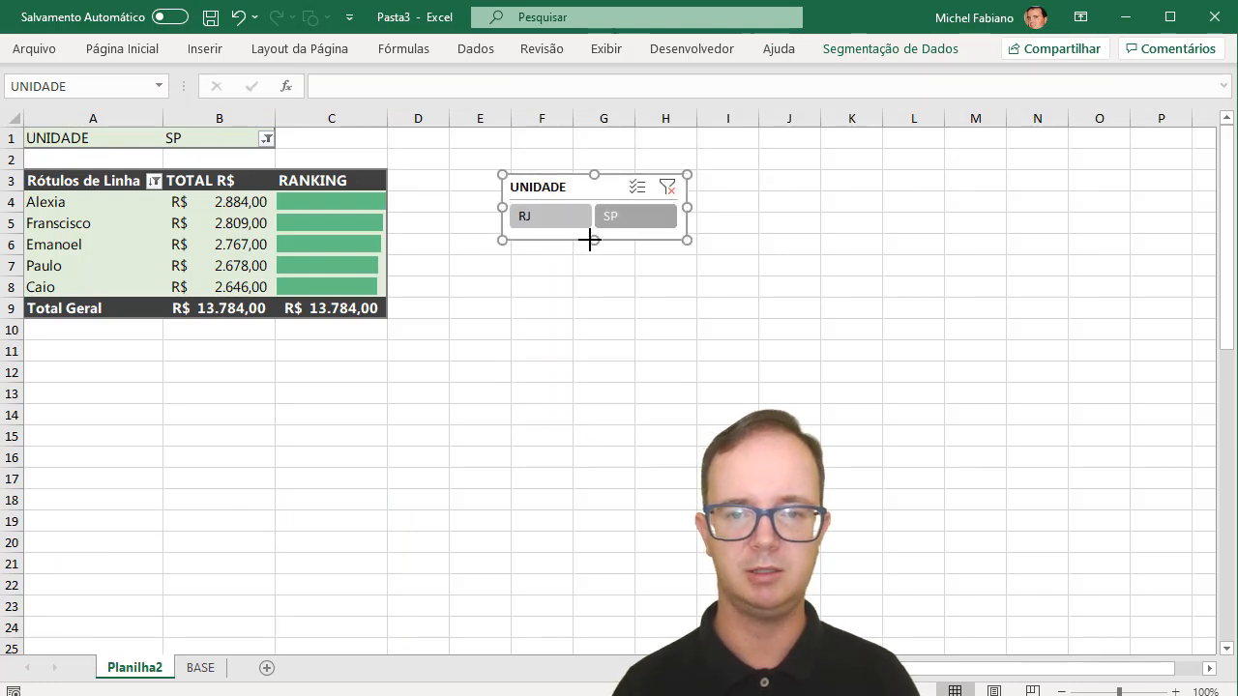
{"action": "left_click_drag", "start_coordinate": [557, 192], "coordinate": [497, 174]}
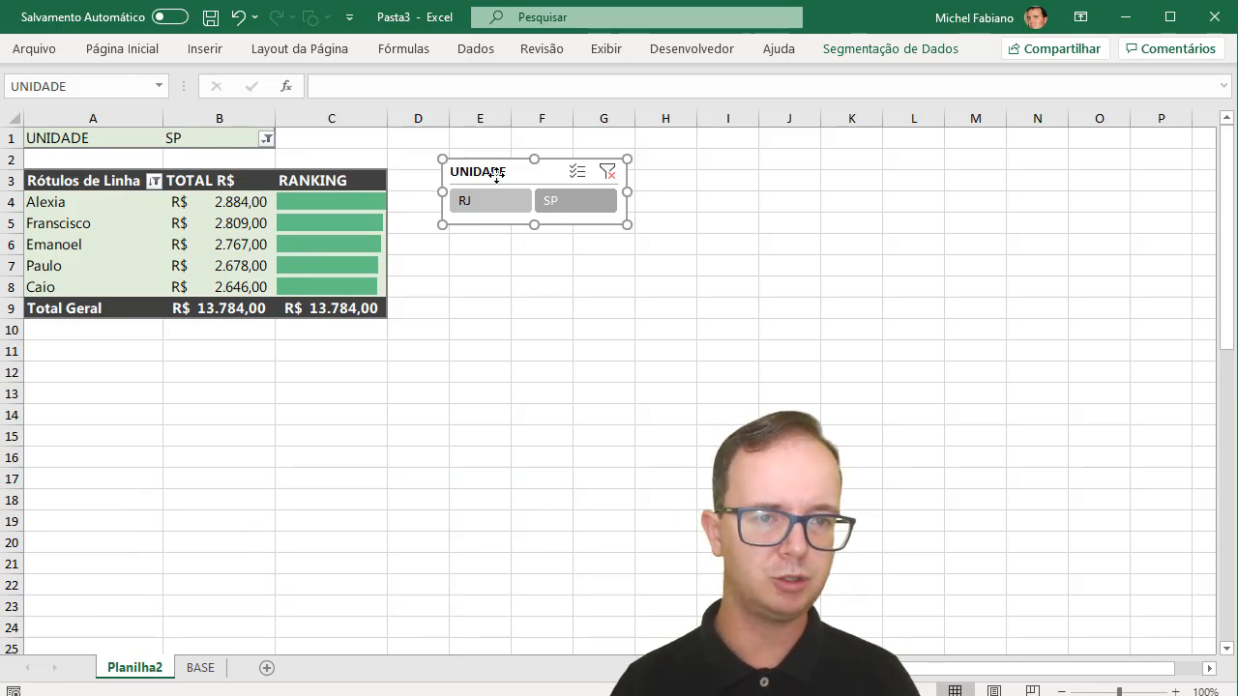
Insert a clustered column (Coluna Agrupada) pivot chart from the pivot table and place it below the table, starting around row 11.
{"action": "left_click", "coordinate": [237, 203]}
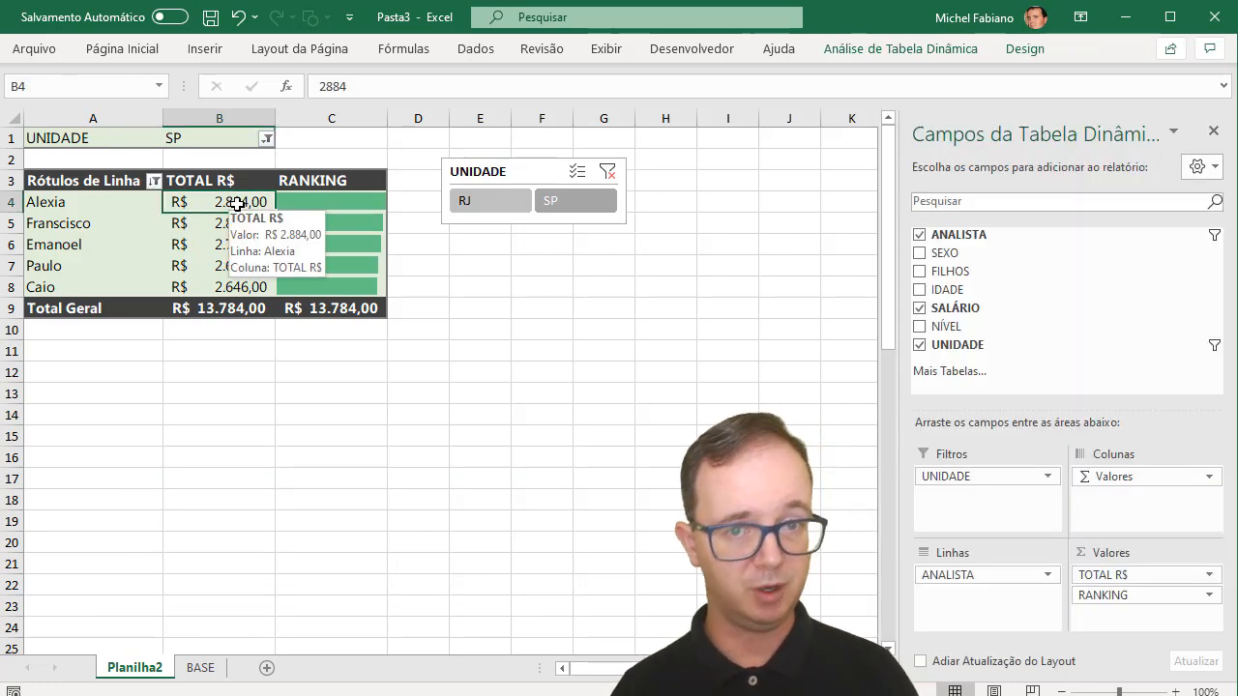
{"action": "left_click_drag", "start_coordinate": [121, 202], "coordinate": [313, 286]}
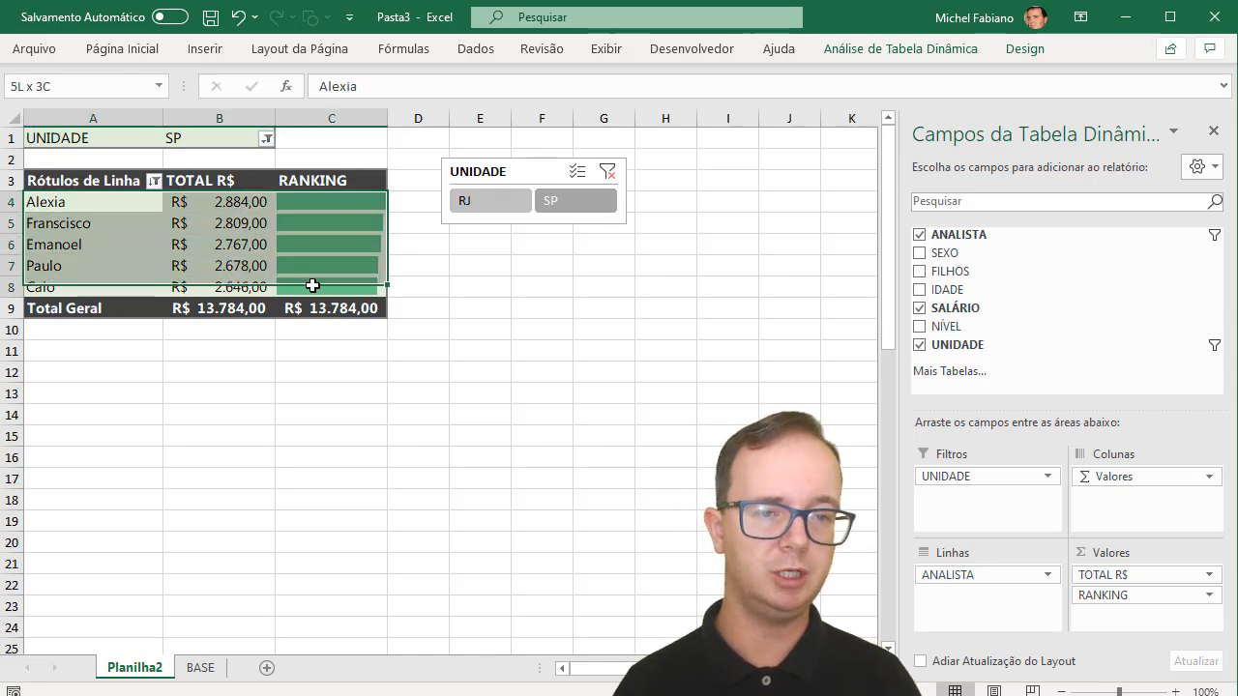
{"action": "left_click", "coordinate": [241, 199]}
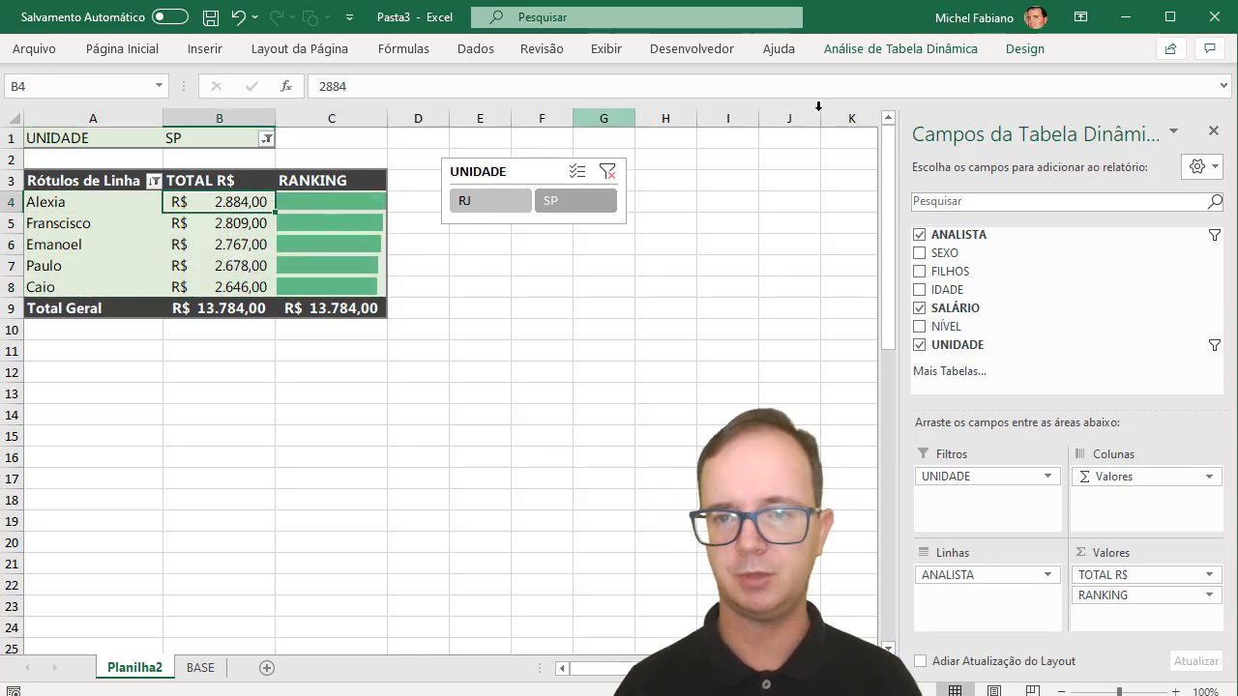
{"action": "left_click", "coordinate": [904, 49]}
{"action": "left_click", "coordinate": [938, 107]}
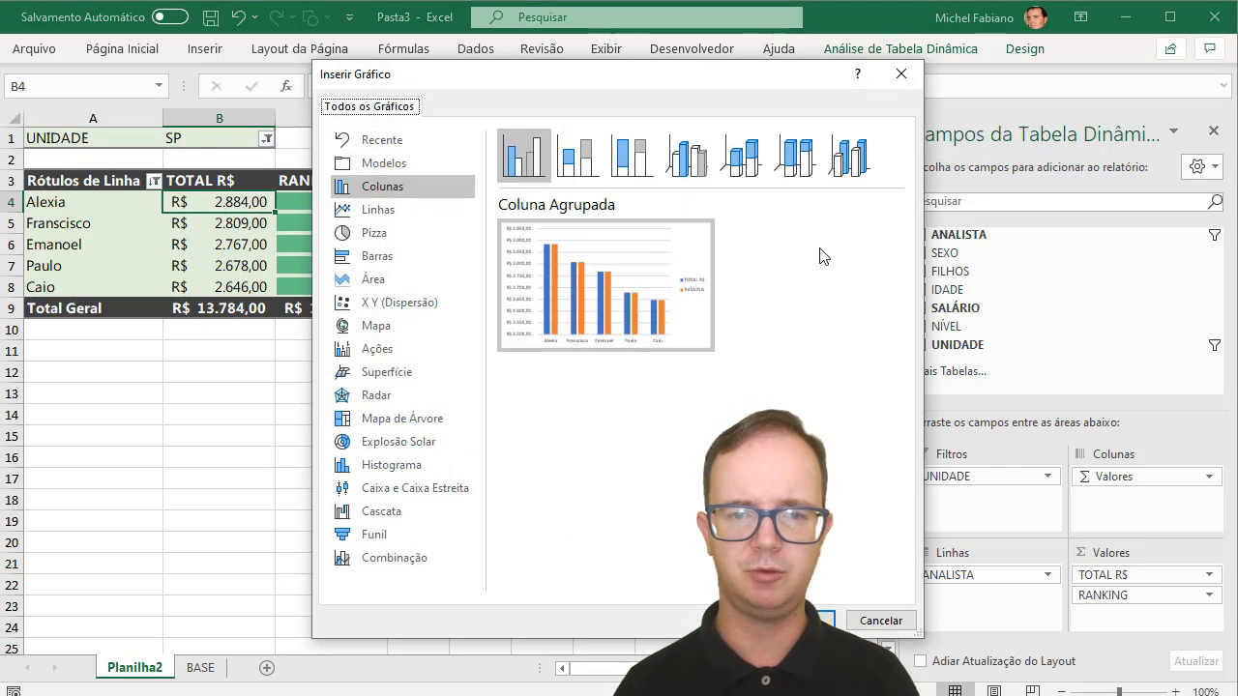
{"action": "left_click", "coordinate": [801, 621]}
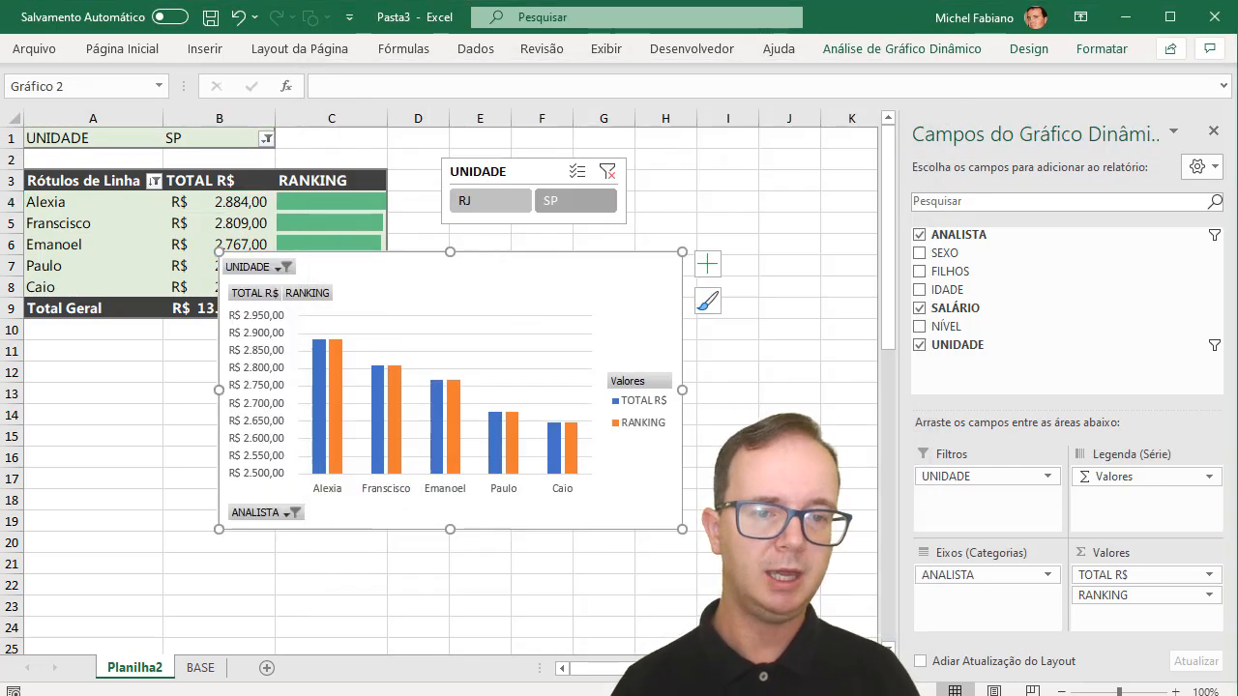
{"action": "left_click_drag", "start_coordinate": [587, 264], "coordinate": [665, 361]}
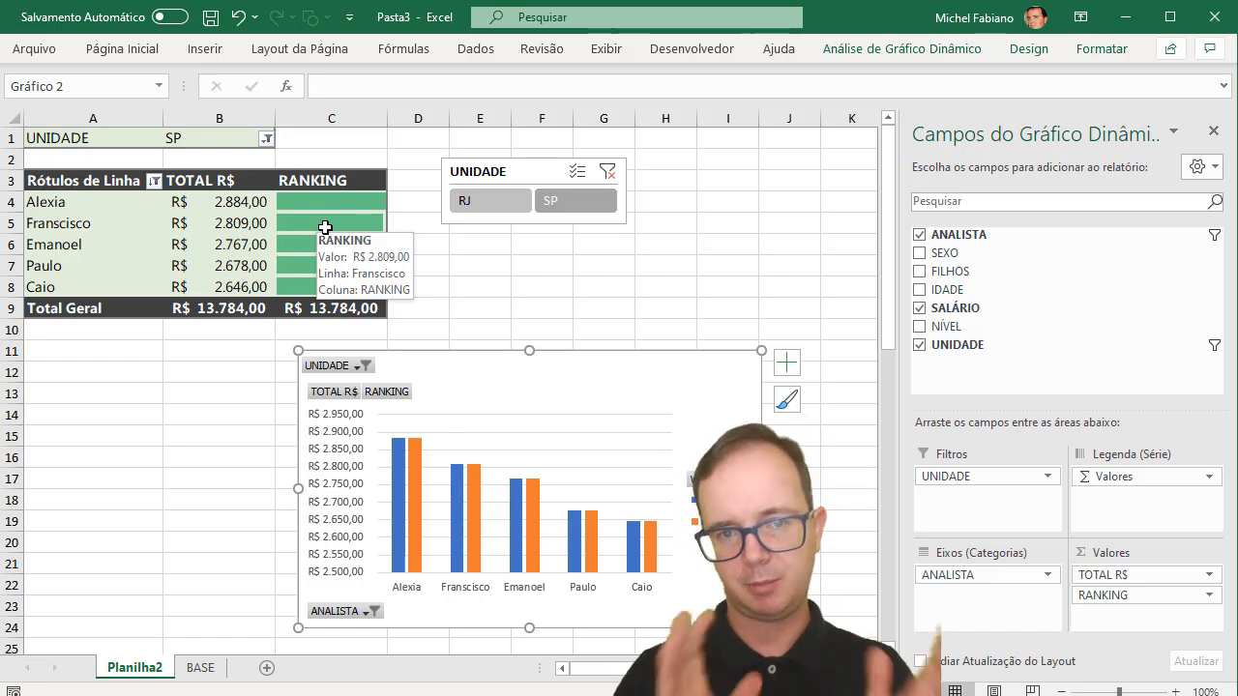
Set the RANKING series overlap to 100% and its gap width to 50%.
{"action": "left_click", "coordinate": [417, 448]}
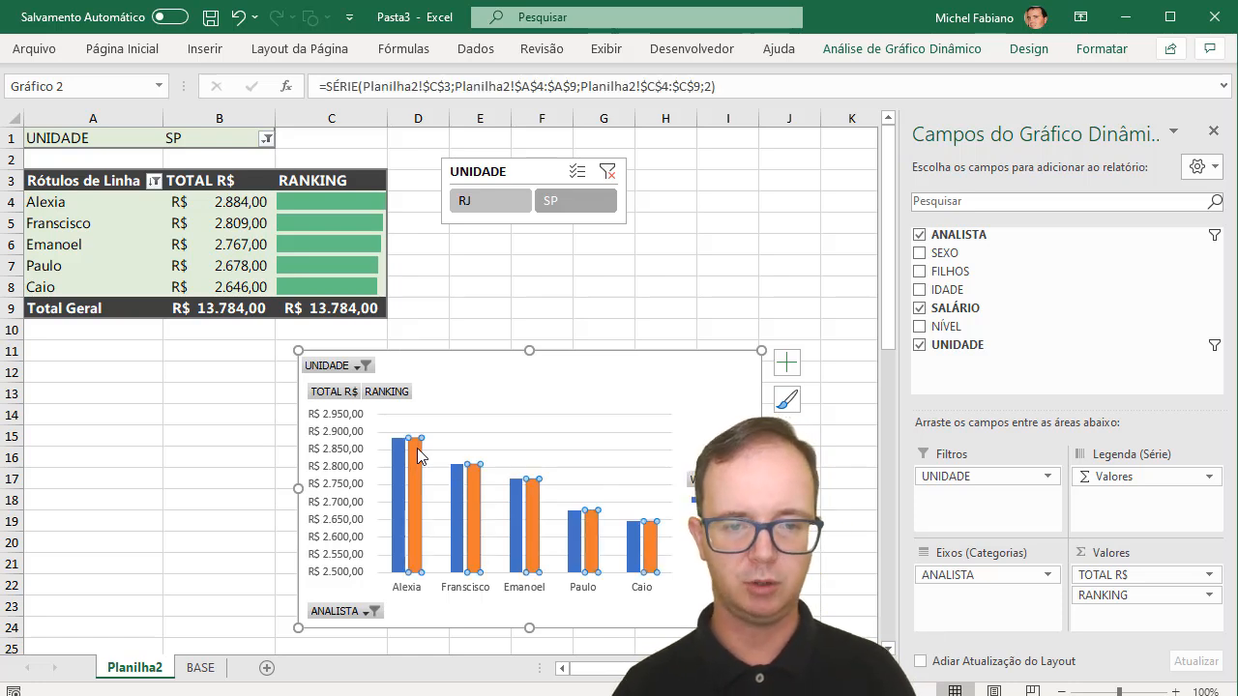
{"action": "right_click", "coordinate": [417, 448]}
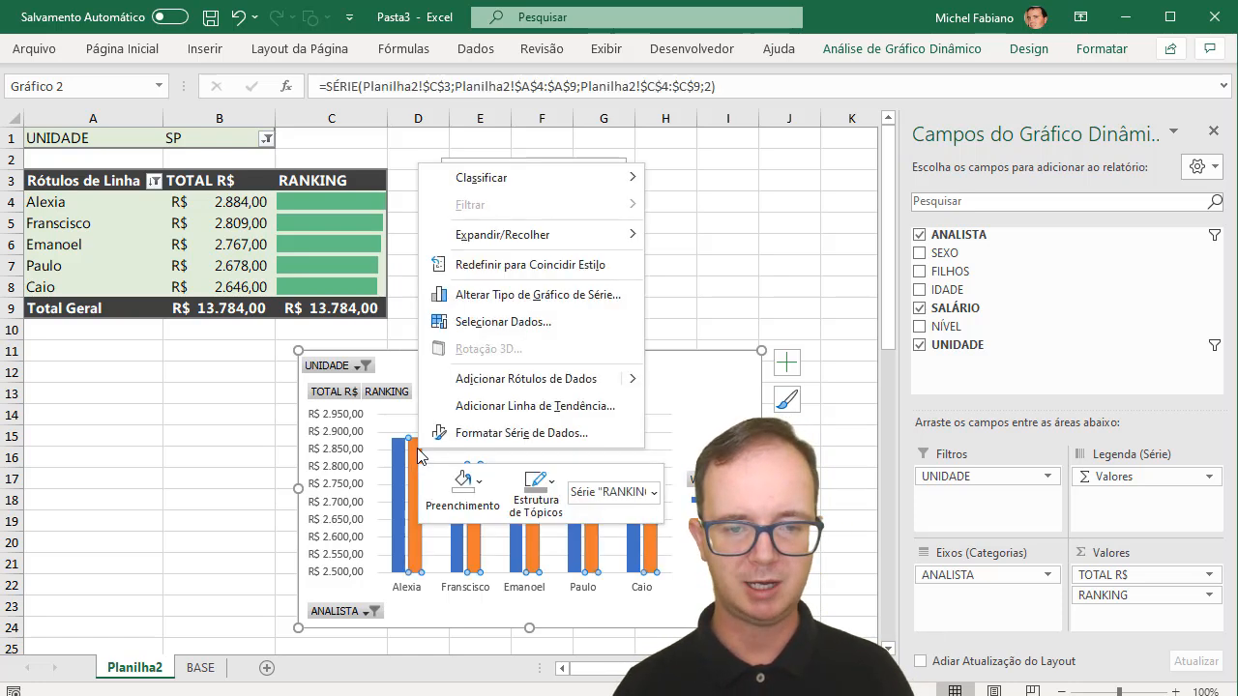
{"action": "left_click", "coordinate": [476, 442]}
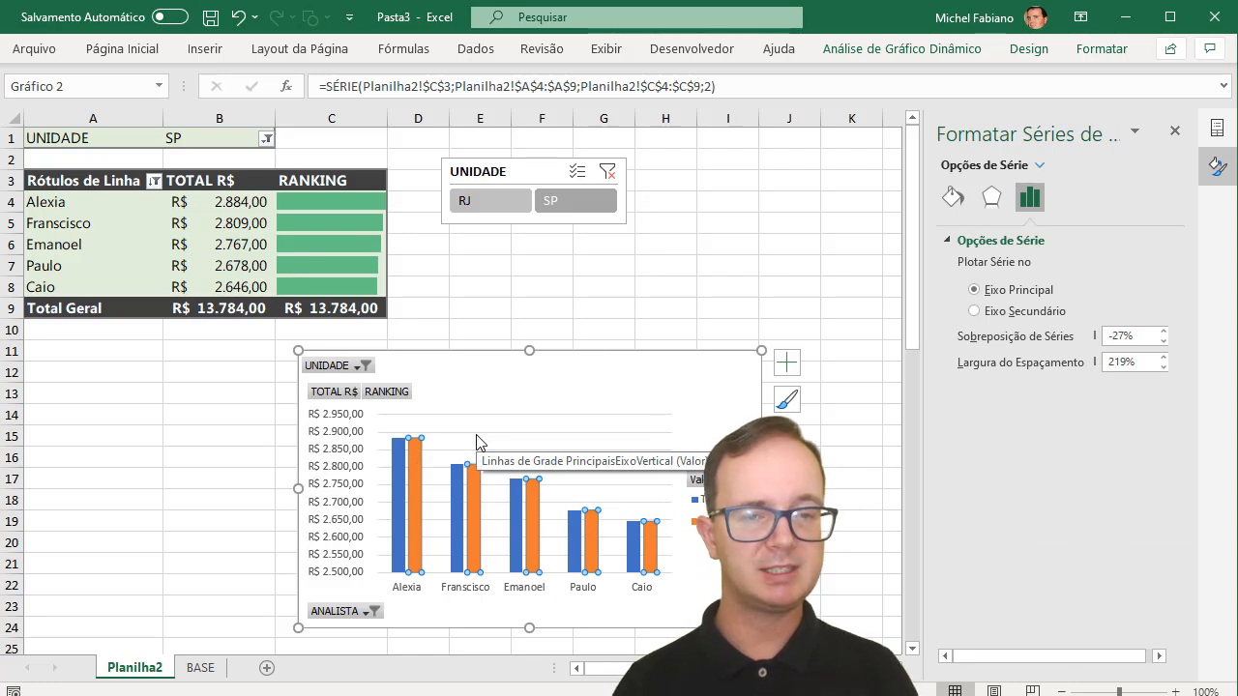
{"action": "double_click", "coordinate": [1149, 339]}
{"action": "type", "text": "1"}
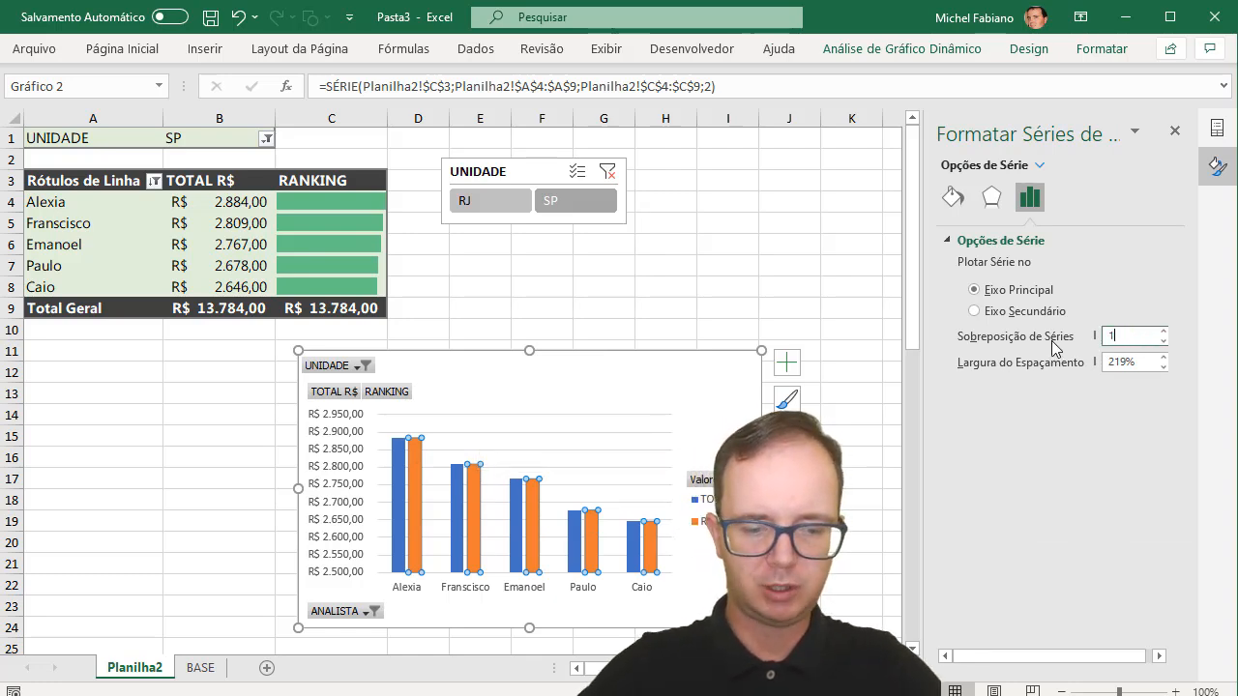
{"action": "type", "text": "00"}
{"action": "key", "text": "Return"}
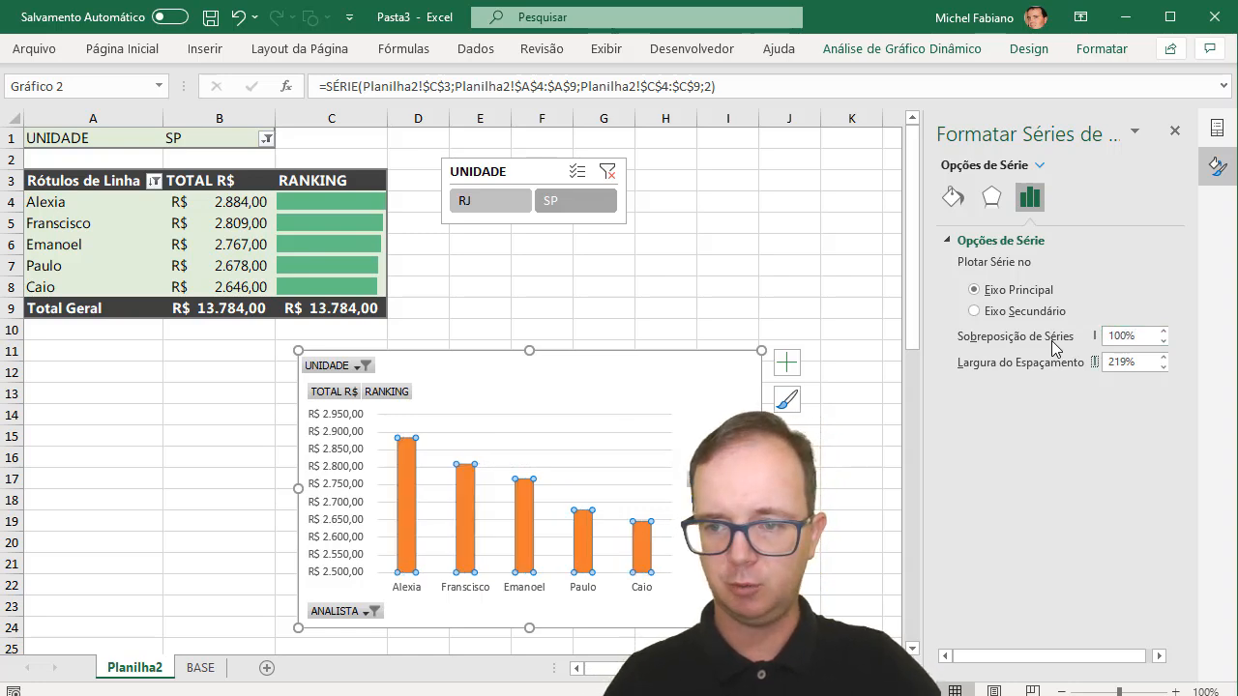
{"action": "left_click_drag", "start_coordinate": [1139, 362], "coordinate": [1086, 362]}
{"action": "type", "text": "50"}
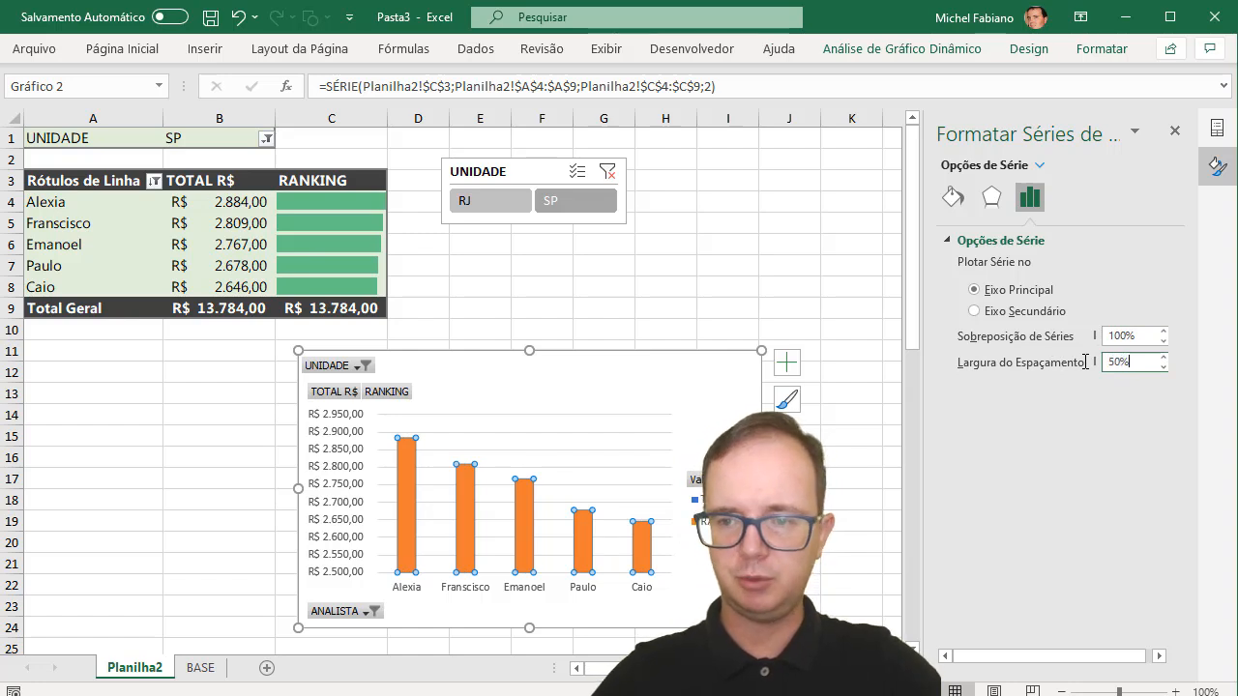
{"action": "key", "text": "Return"}
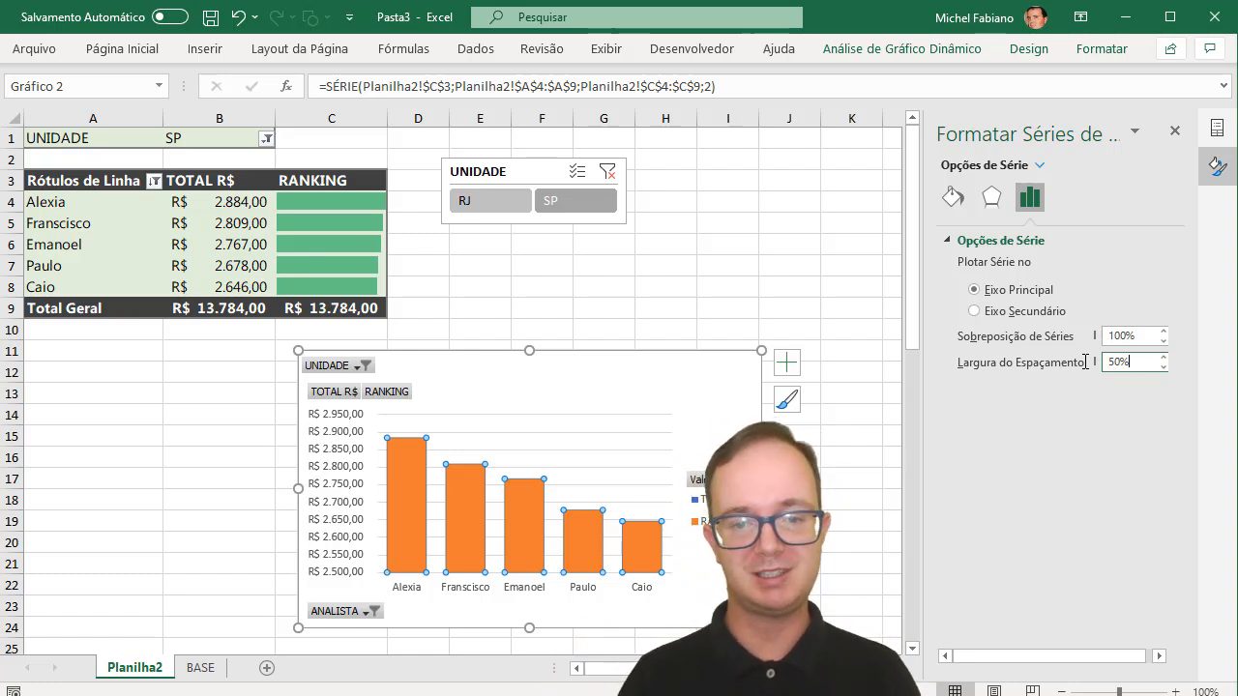
Fill the RANKING series columns with the standard green colour.
{"action": "left_click", "coordinate": [1092, 49]}
{"action": "left_click", "coordinate": [648, 78]}
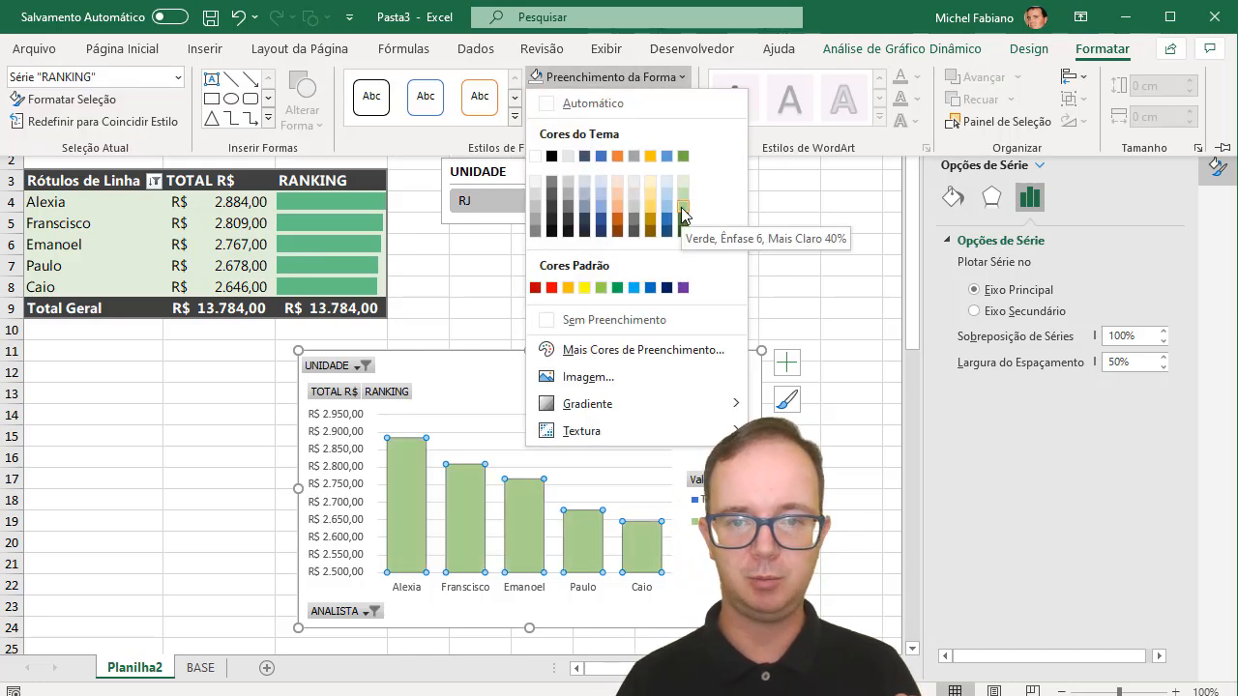
{"action": "left_click", "coordinate": [618, 287]}
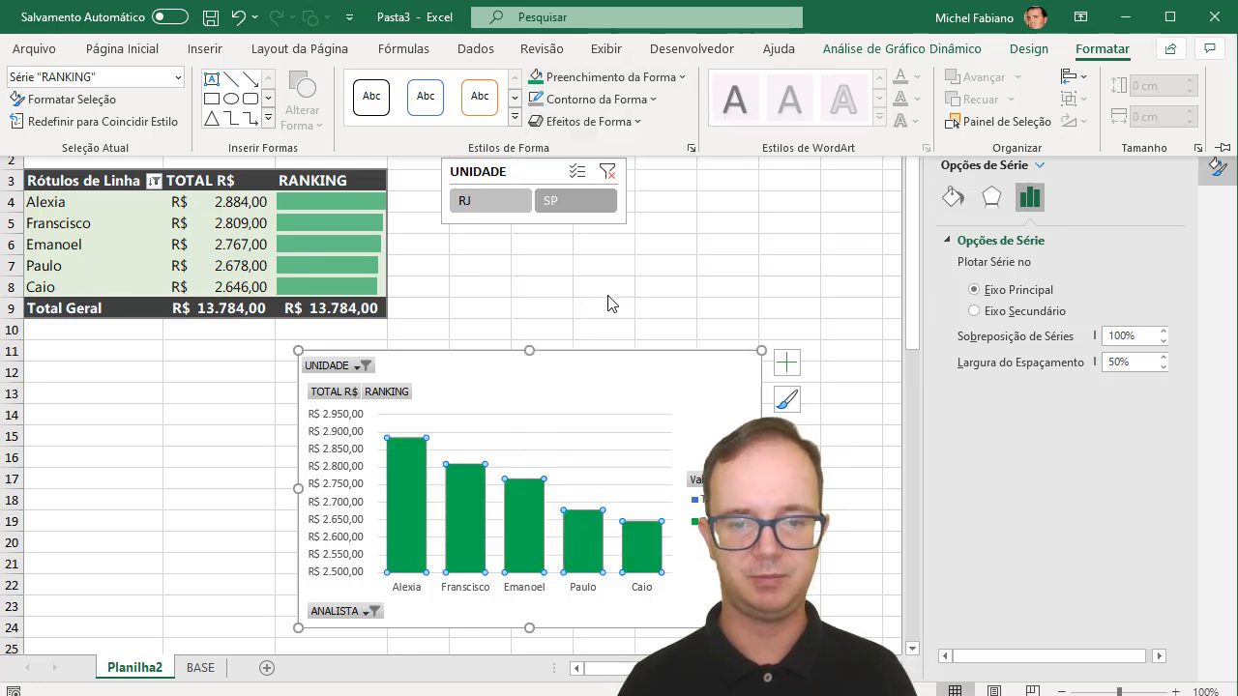
Delete the chart's horizontal gridlines and hide all of its field buttons.
{"action": "left_click", "coordinate": [569, 476]}
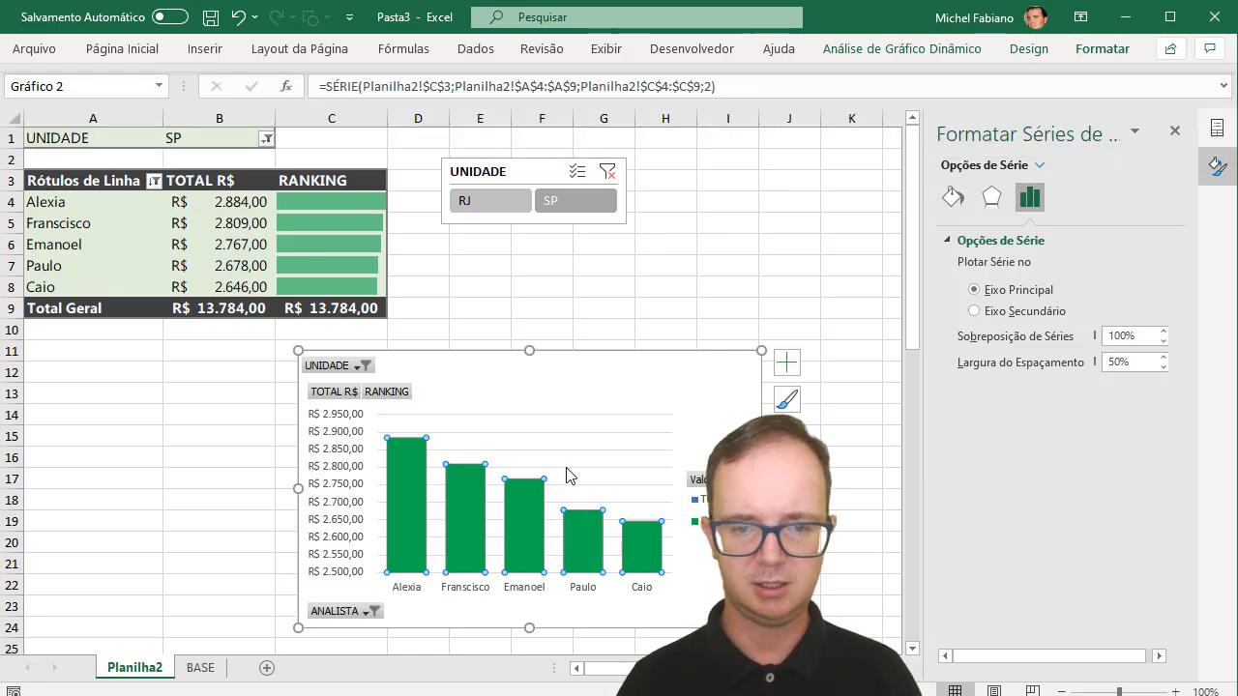
{"action": "key", "text": "Escape"}
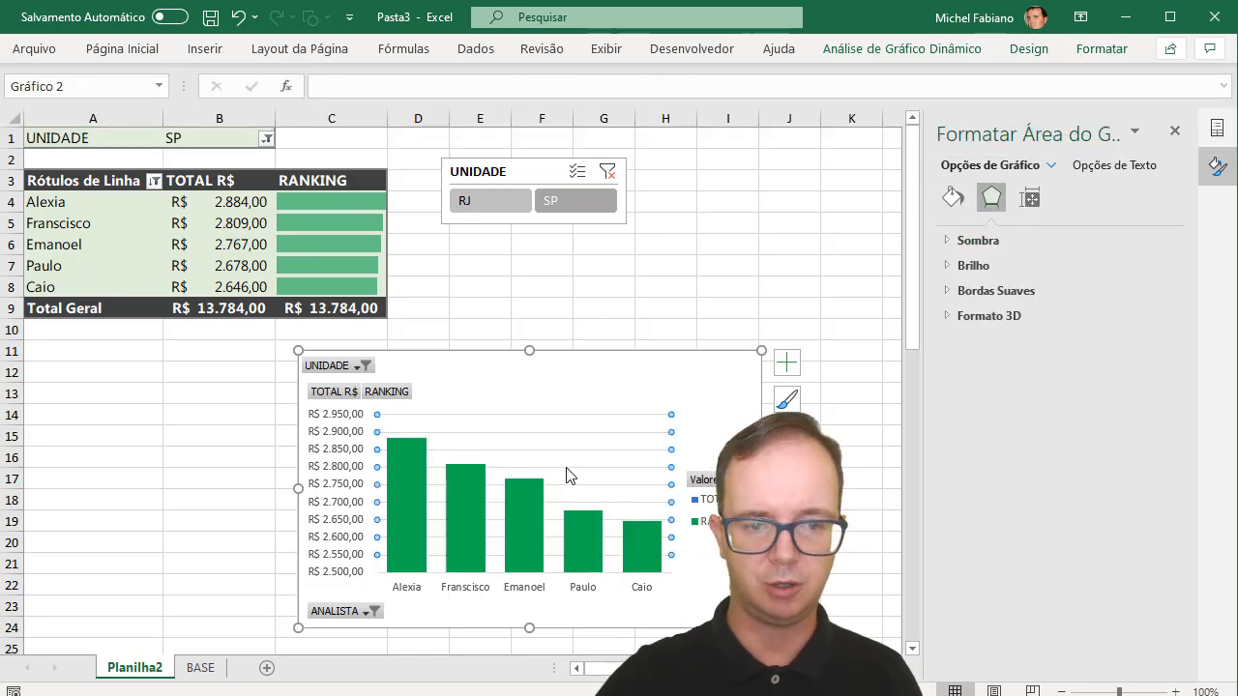
{"action": "left_click", "coordinate": [953, 58]}
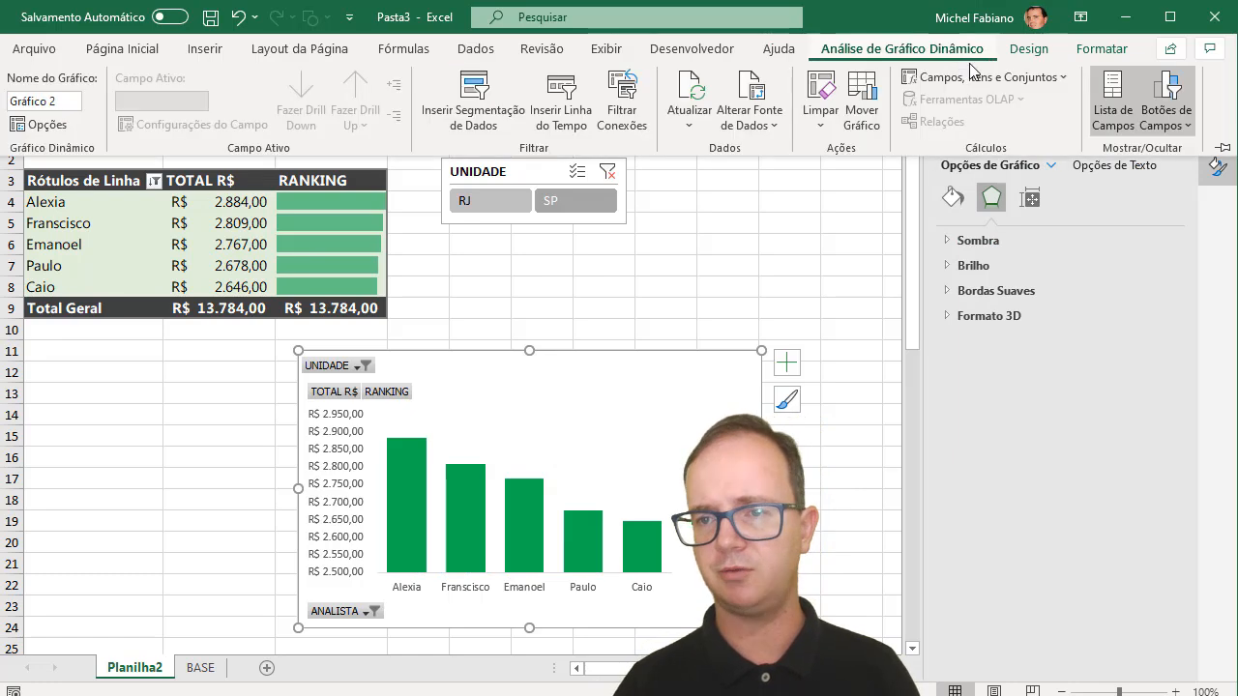
{"action": "left_click", "coordinate": [1168, 118]}
{"action": "left_click", "coordinate": [989, 293]}
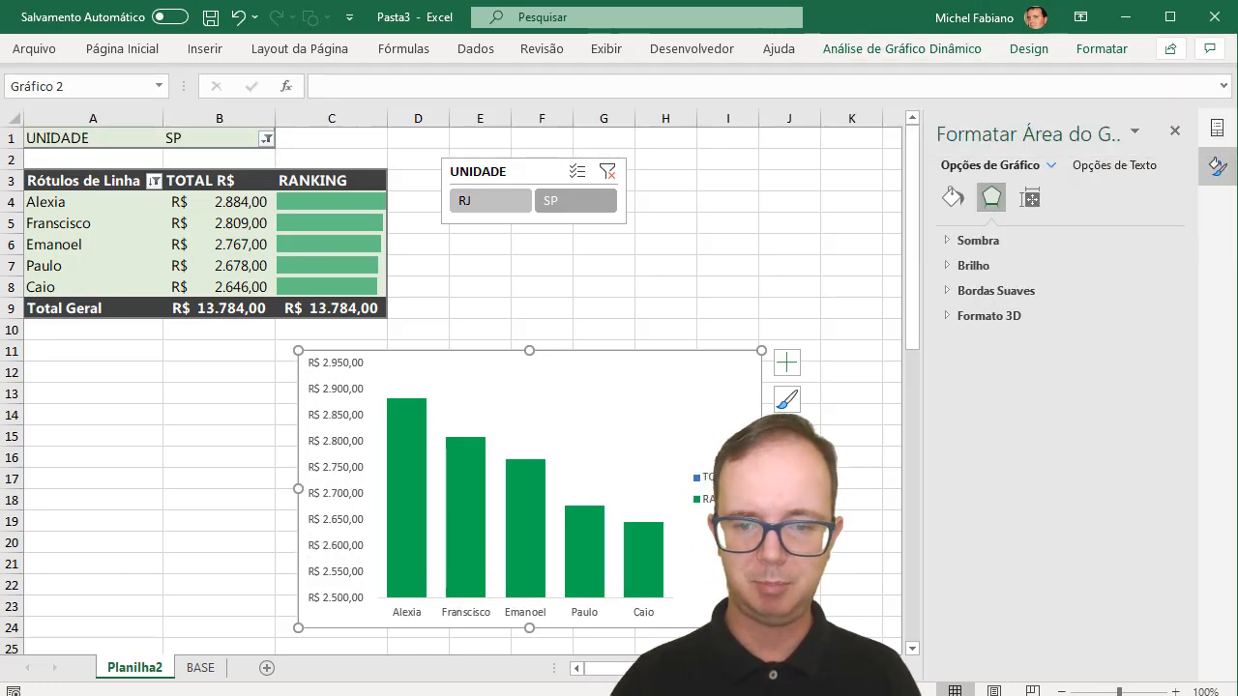
Delete the legend and the vertical value axis from the chart.
{"action": "left_click", "coordinate": [720, 504]}
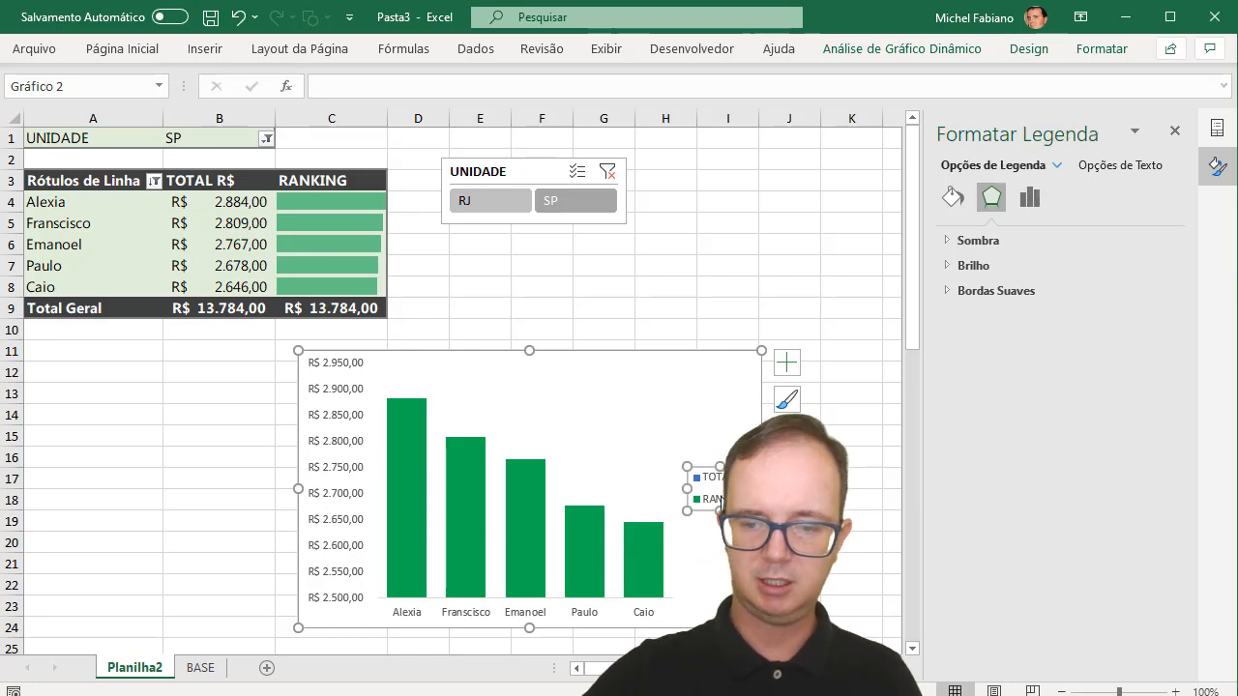
{"action": "key", "text": "Delete"}
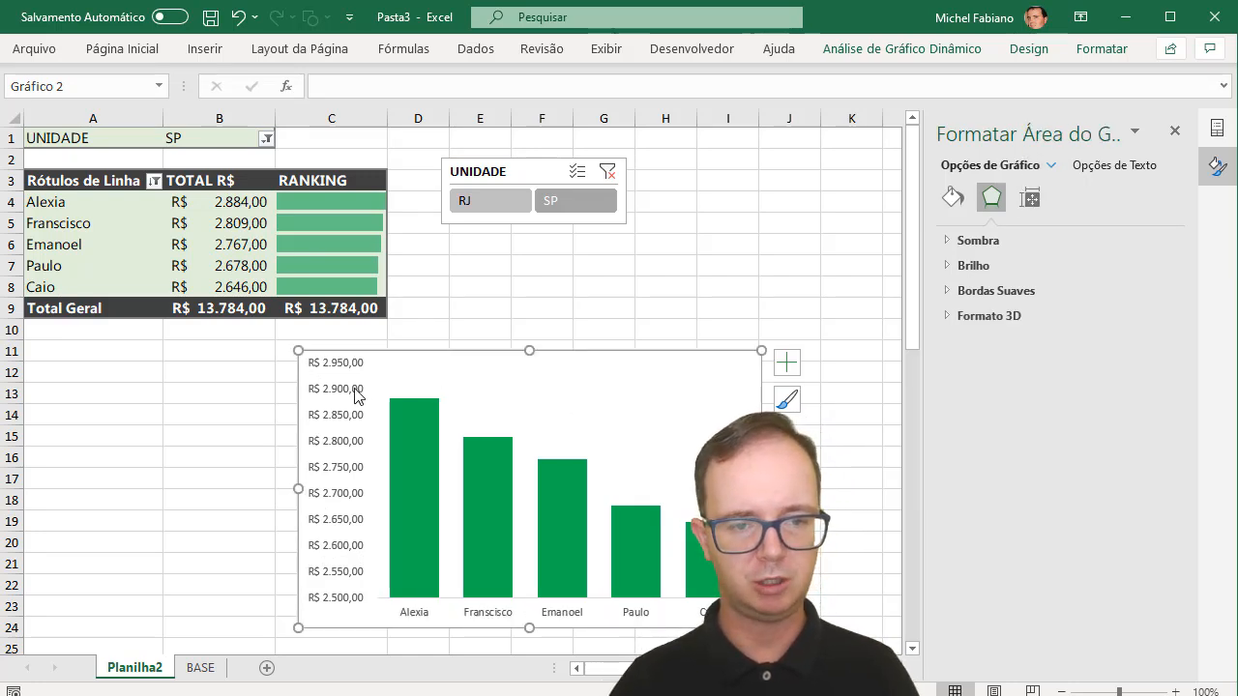
{"action": "left_click", "coordinate": [356, 395]}
{"action": "key", "text": "Delete"}
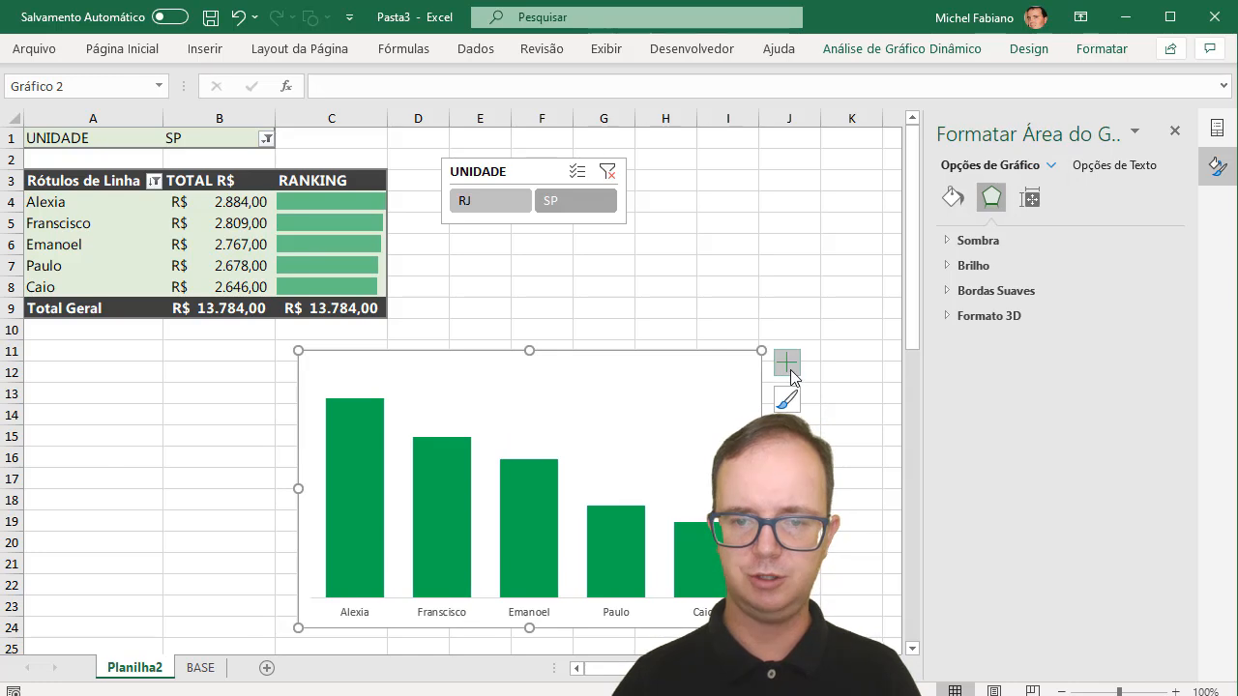
Add data labels to the chart columns and change the chart's font to Microsoft PhagsPa.
{"action": "left_click", "coordinate": [789, 371]}
{"action": "left_click", "coordinate": [834, 444]}
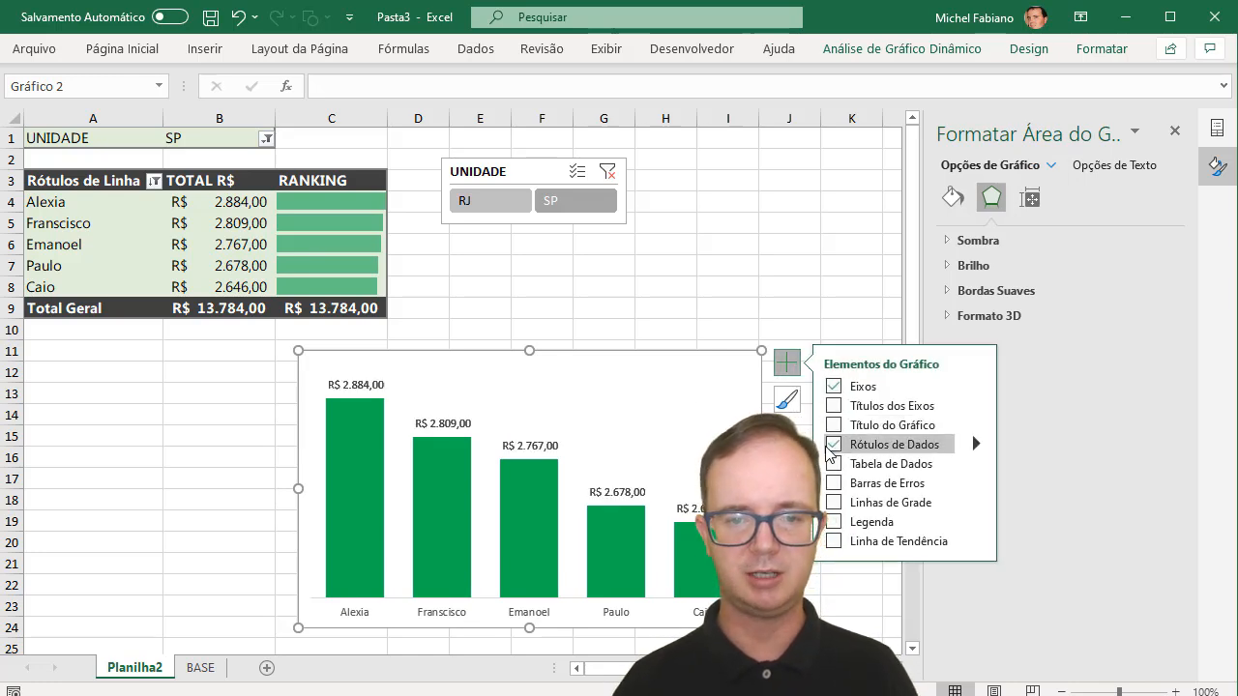
{"action": "left_click", "coordinate": [122, 48]}
{"action": "left_click", "coordinate": [247, 86]}
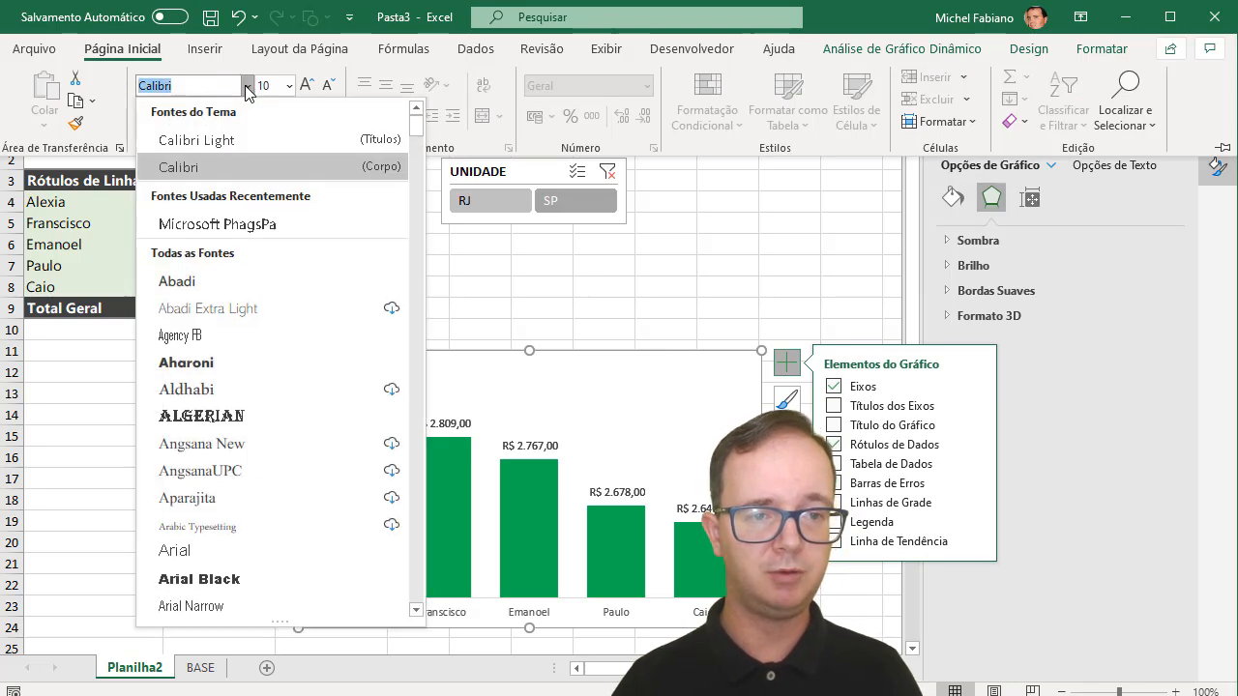
{"action": "left_click", "coordinate": [235, 222]}
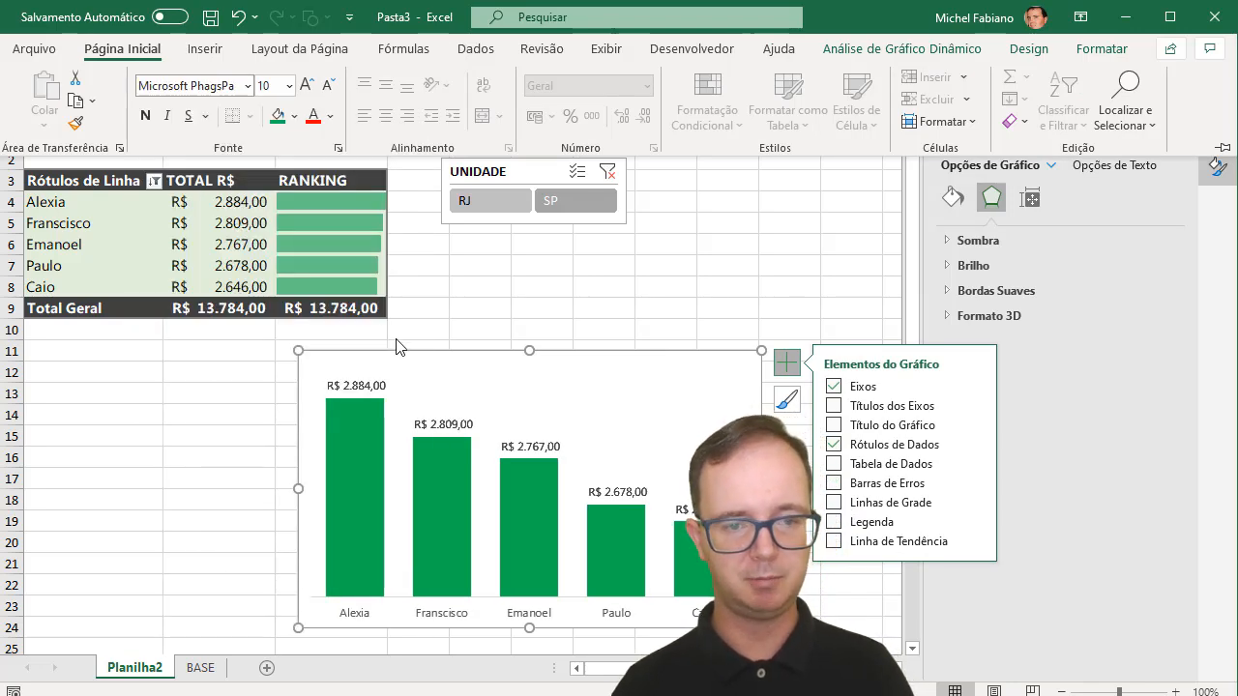
Give the chart's data labels the lightest theme green fill and make their text bold.
{"action": "left_click", "coordinate": [356, 387]}
{"action": "left_click", "coordinate": [356, 386]}
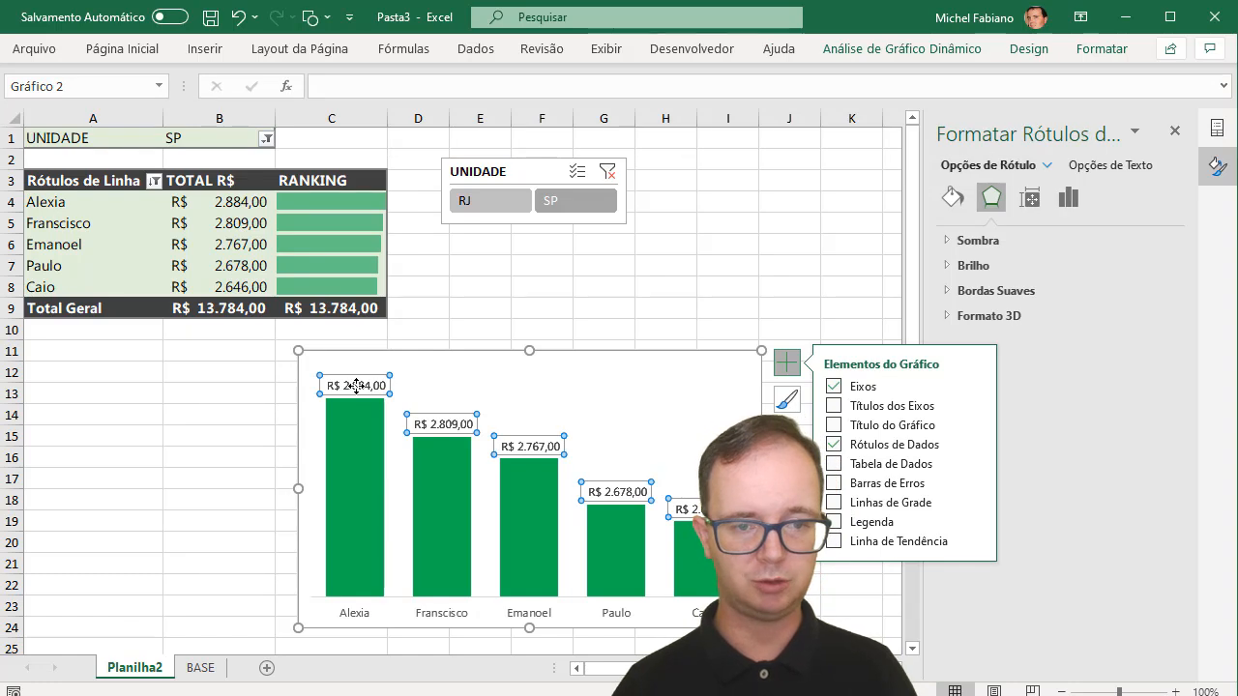
{"action": "left_click", "coordinate": [124, 50]}
{"action": "left_click", "coordinate": [296, 118]}
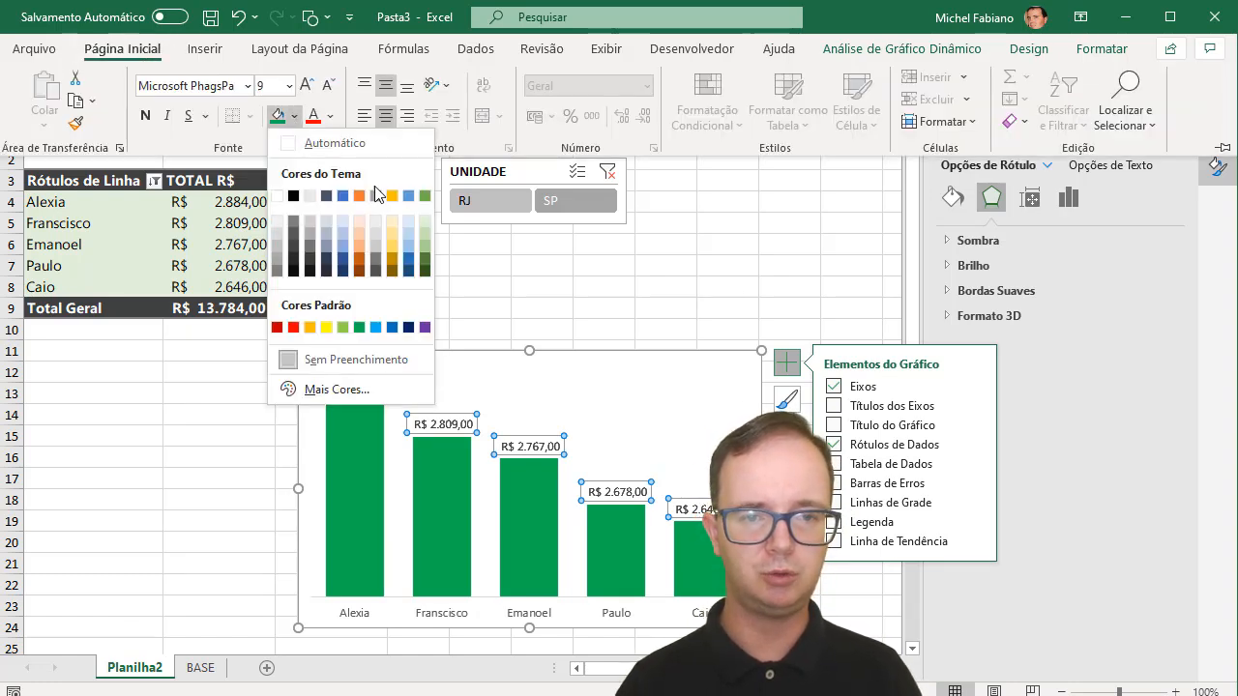
{"action": "left_click", "coordinate": [425, 221]}
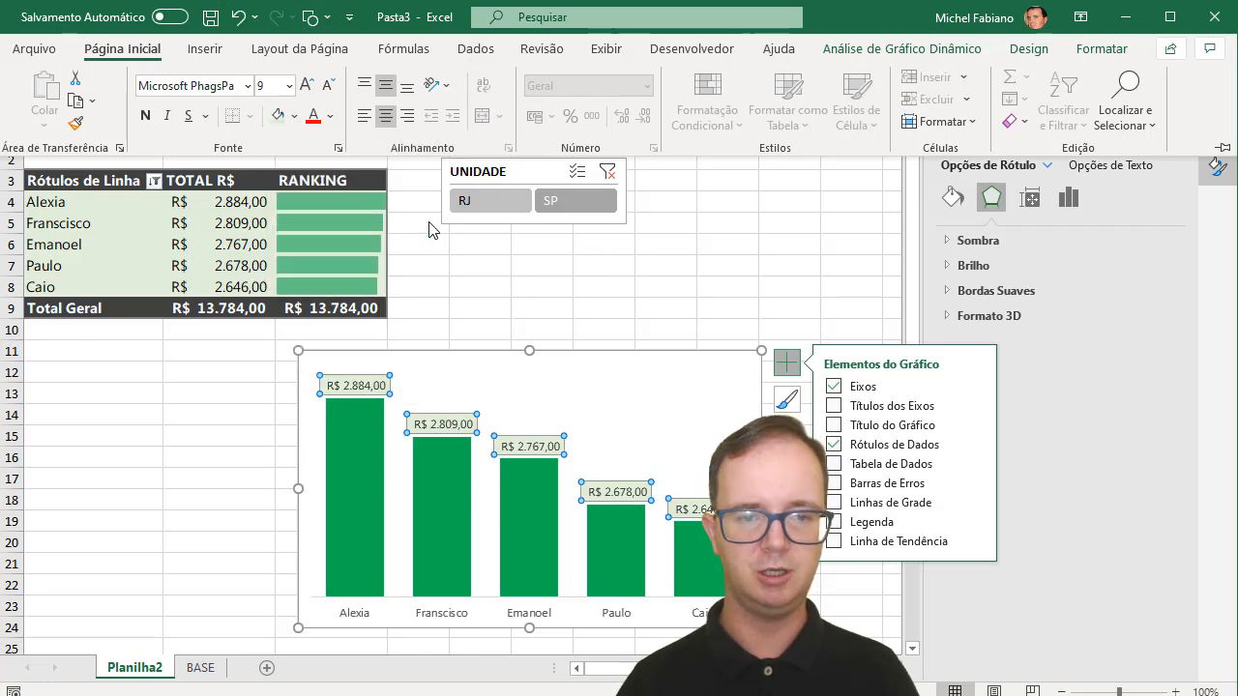
{"action": "left_click", "coordinate": [146, 117]}
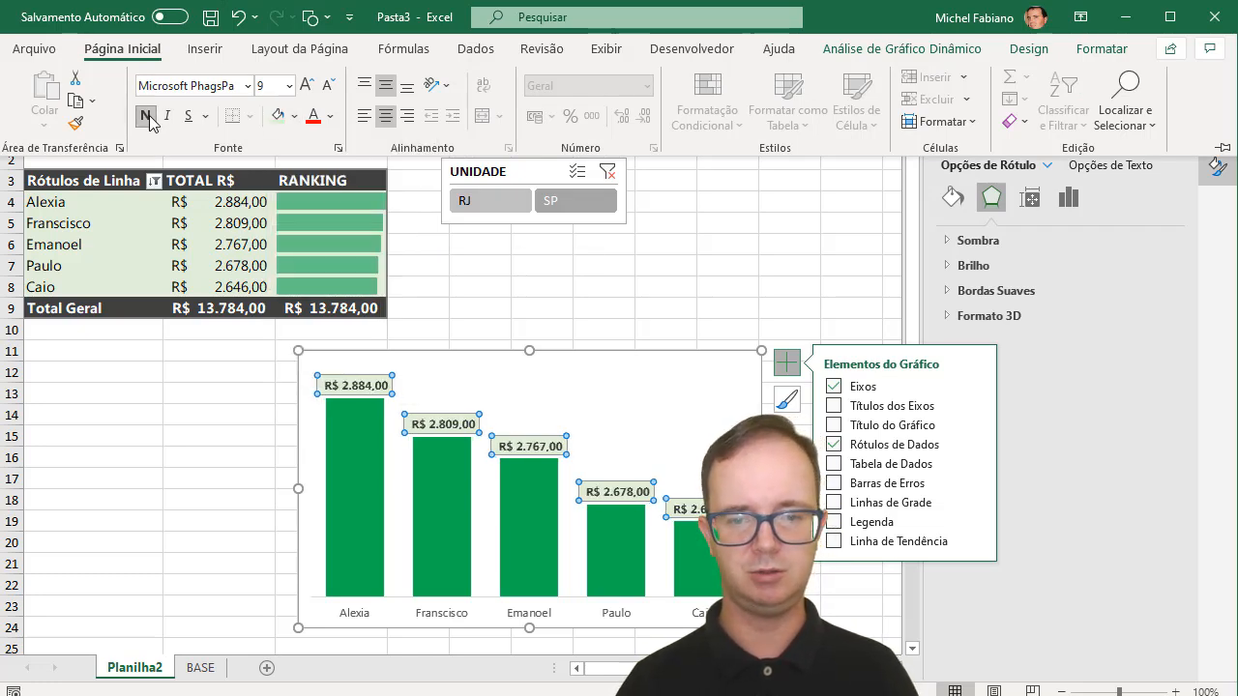
Make the chart's category axis labels bold and enlarge them to size 10.5.
{"action": "left_click", "coordinate": [368, 618]}
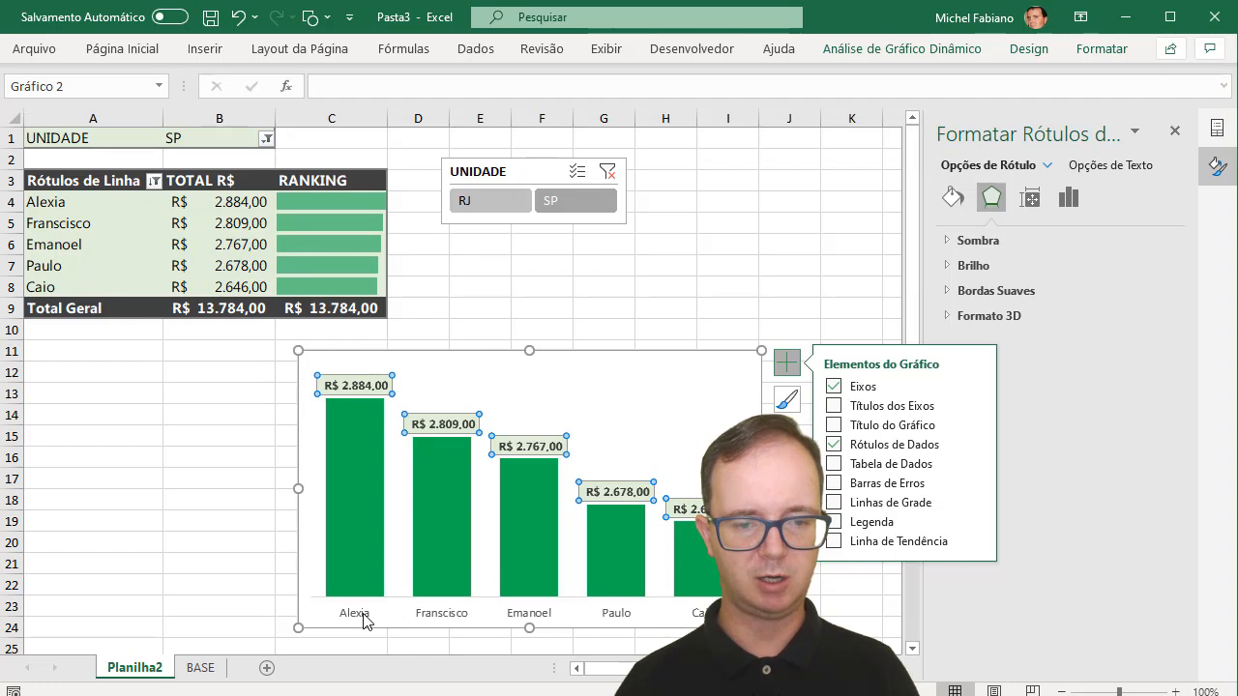
{"action": "left_click", "coordinate": [365, 617]}
{"action": "left_click", "coordinate": [122, 48]}
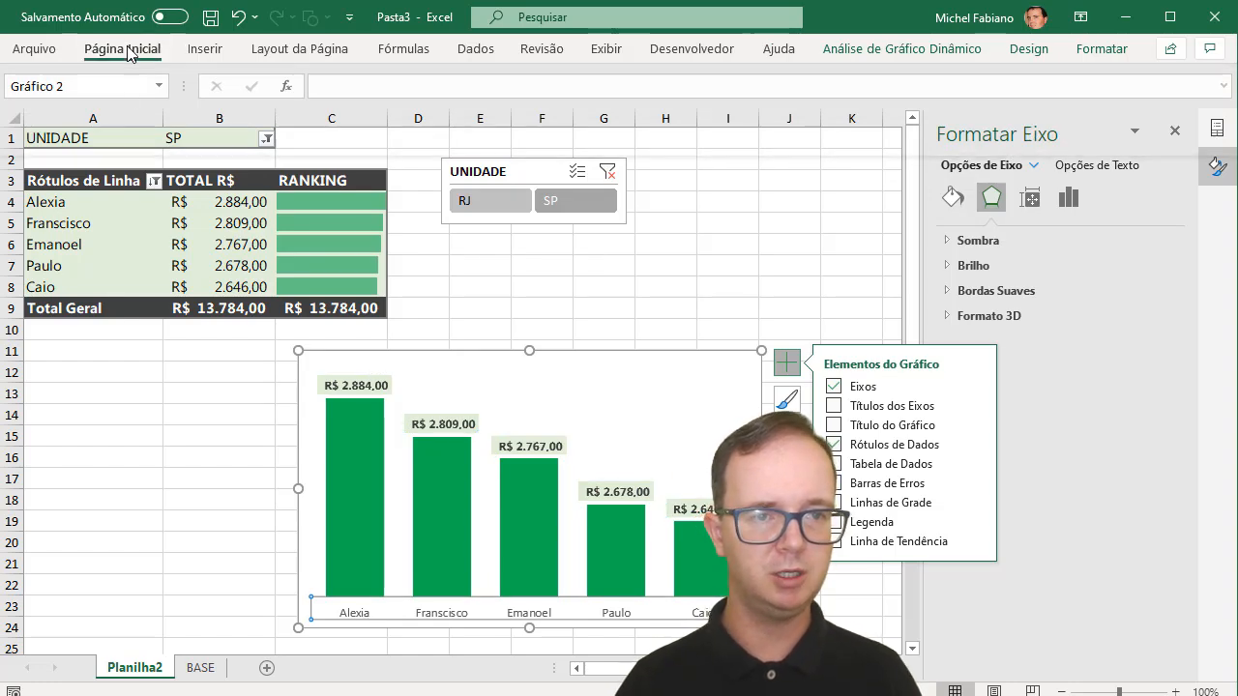
{"action": "left_click", "coordinate": [146, 116]}
{"action": "left_click", "coordinate": [306, 85]}
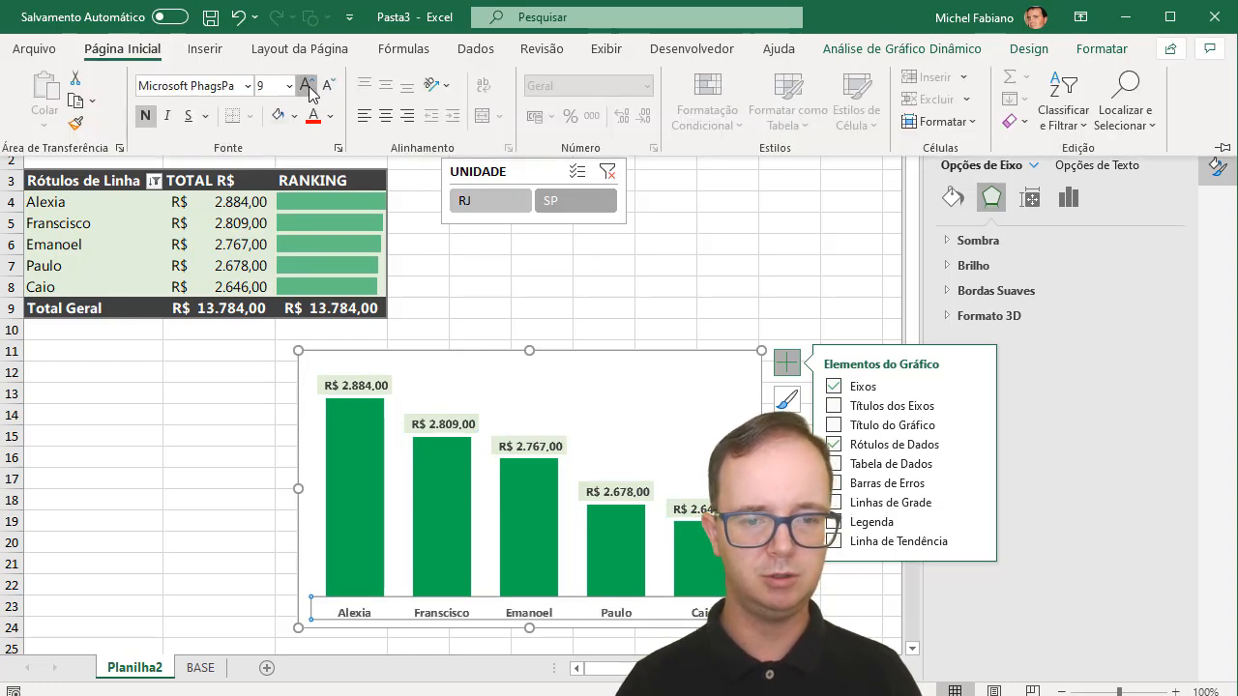
{"action": "left_click", "coordinate": [307, 86]}
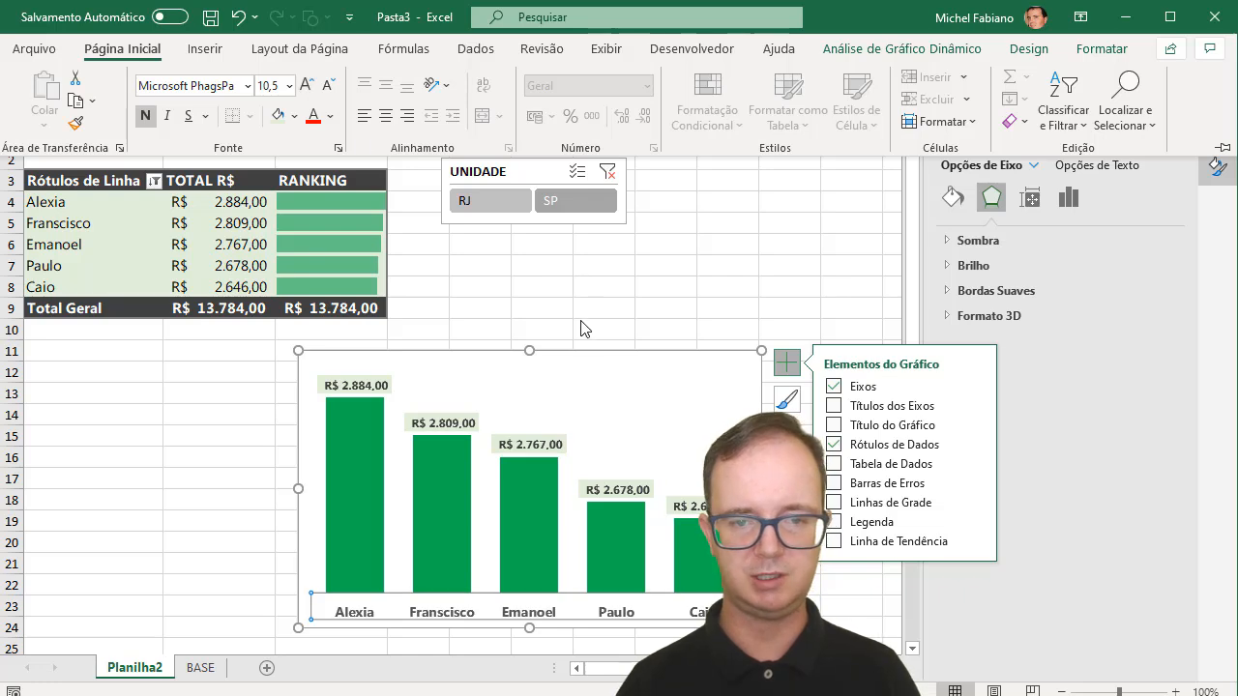
Move the chart directly beneath the pivot table, lined up with the table's left edge.
{"action": "left_click", "coordinate": [586, 356]}
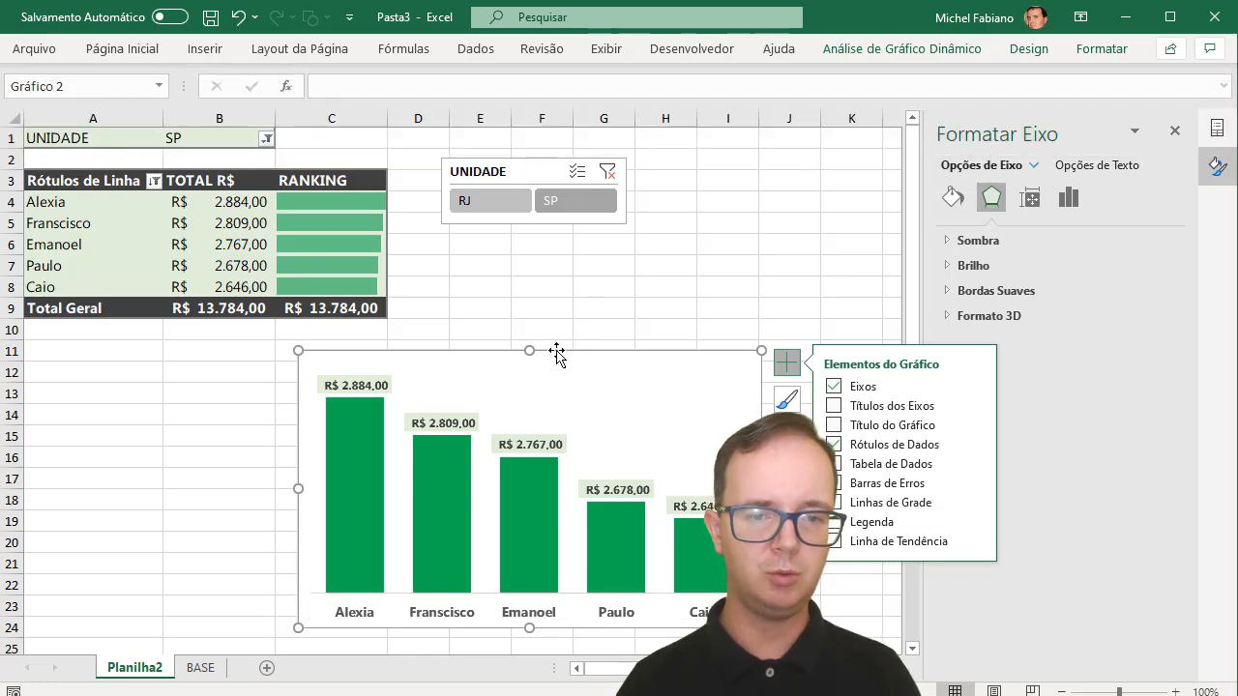
{"action": "left_click_drag", "start_coordinate": [544, 342], "coordinate": [269, 329]}
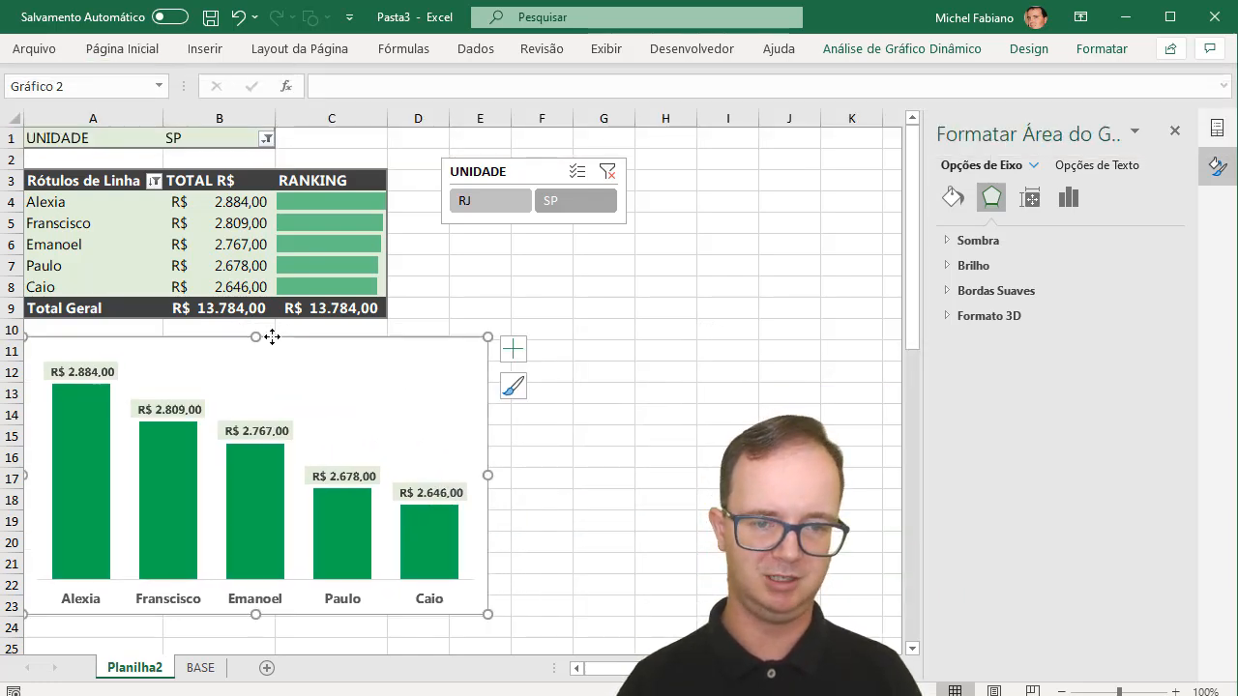
Switch the UNIDADE slicer to RJ and back to SP to check how the table and chart respond.
{"action": "left_click", "coordinate": [499, 202]}
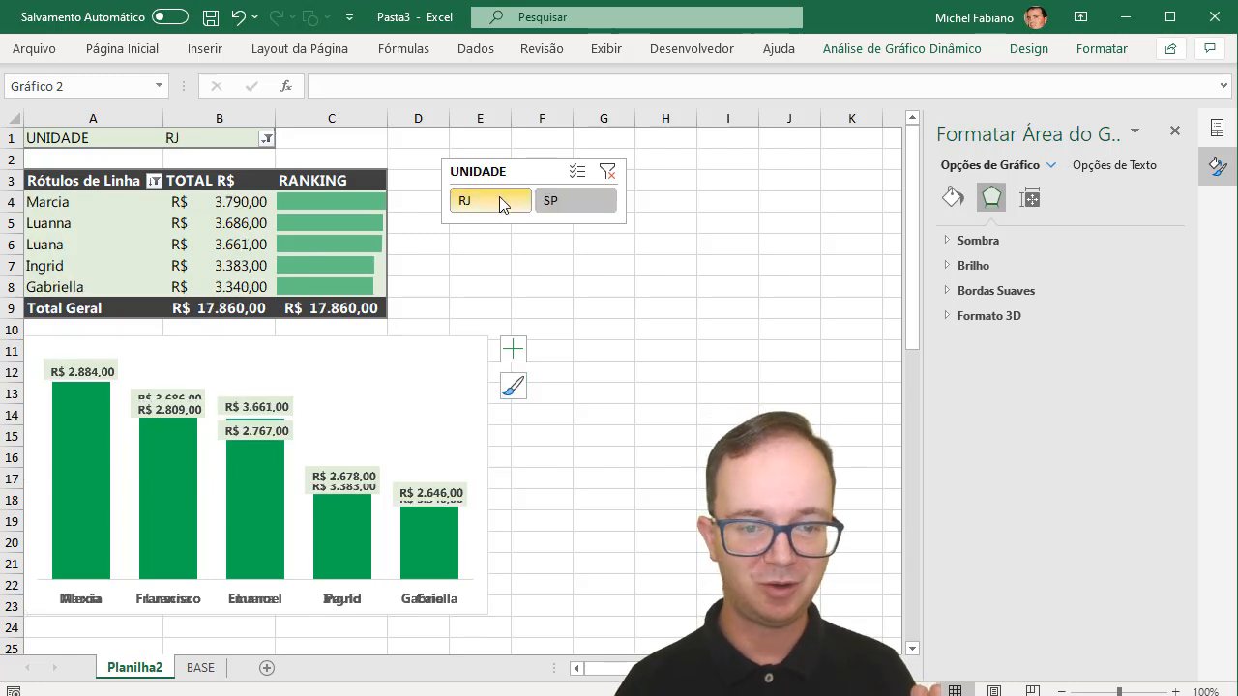
{"action": "left_click", "coordinate": [580, 207]}
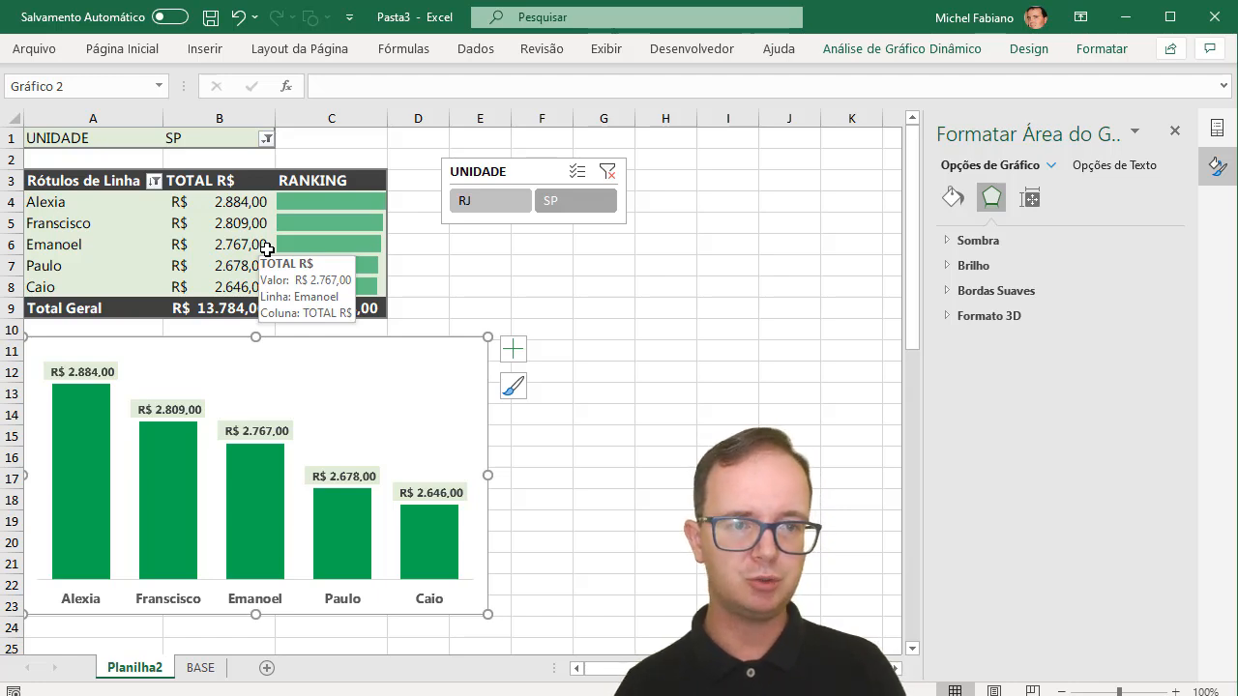
{"action": "left_click_drag", "start_coordinate": [125, 180], "coordinate": [295, 310]}
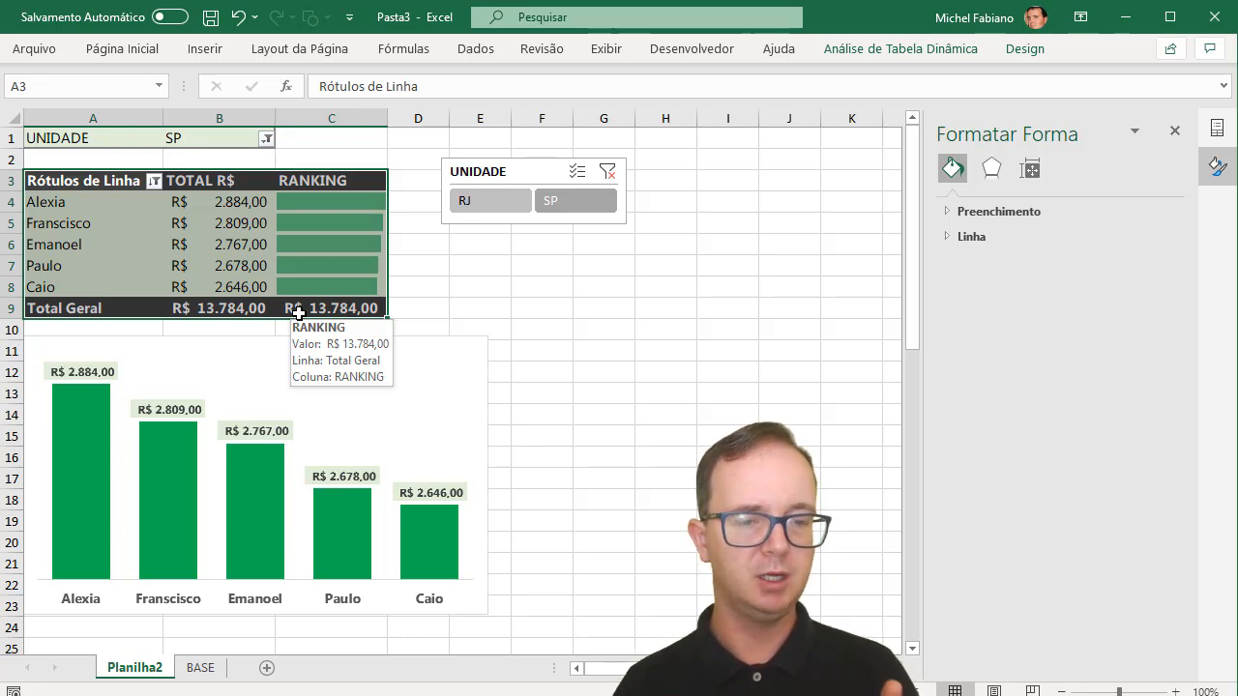
Insert a blank column before column A and make it slightly narrower.
{"action": "left_click", "coordinate": [106, 109]}
{"action": "right_click", "coordinate": [109, 118]}
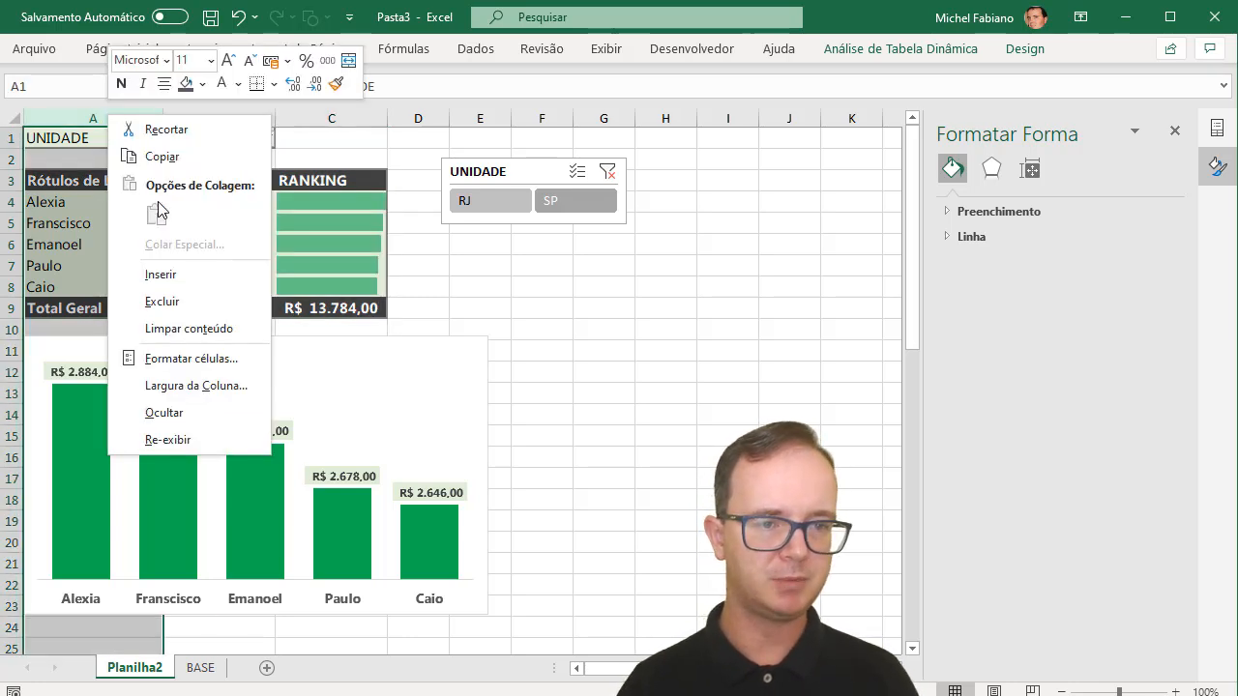
{"action": "left_click", "coordinate": [161, 275]}
{"action": "left_click_drag", "start_coordinate": [86, 115], "coordinate": [151, 116]}
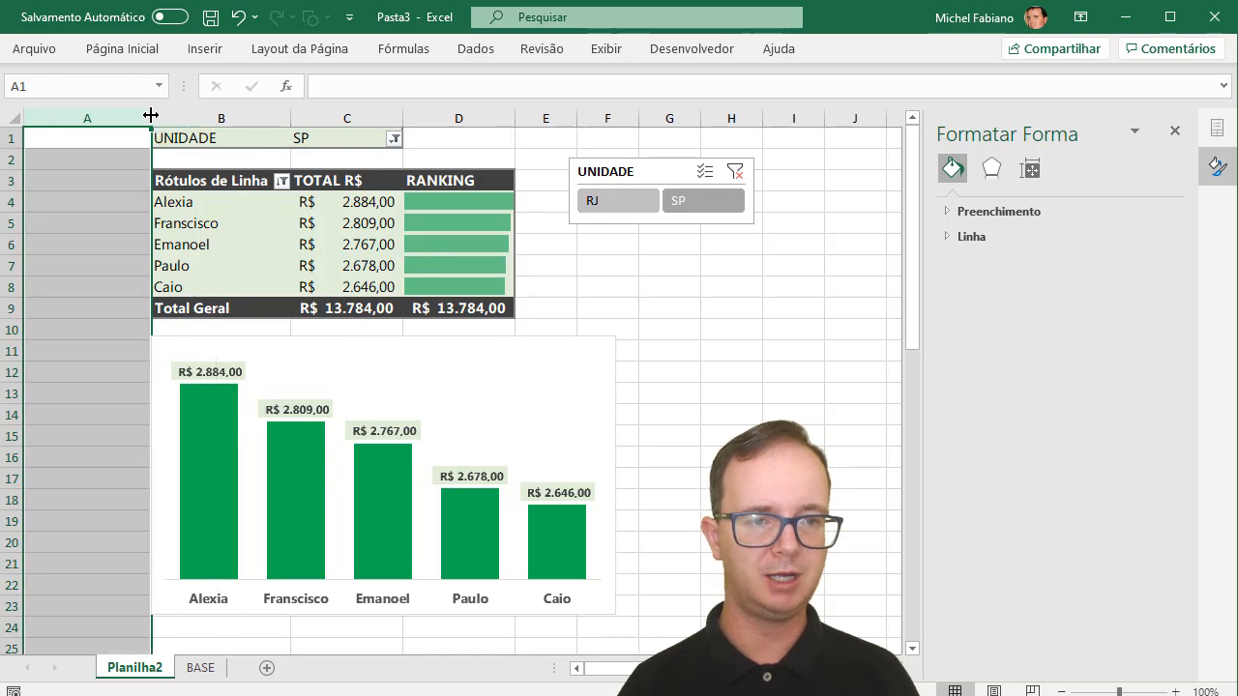
Insert a blank row above row 1 and increase its height.
{"action": "left_click", "coordinate": [5, 138]}
{"action": "right_click", "coordinate": [7, 139]}
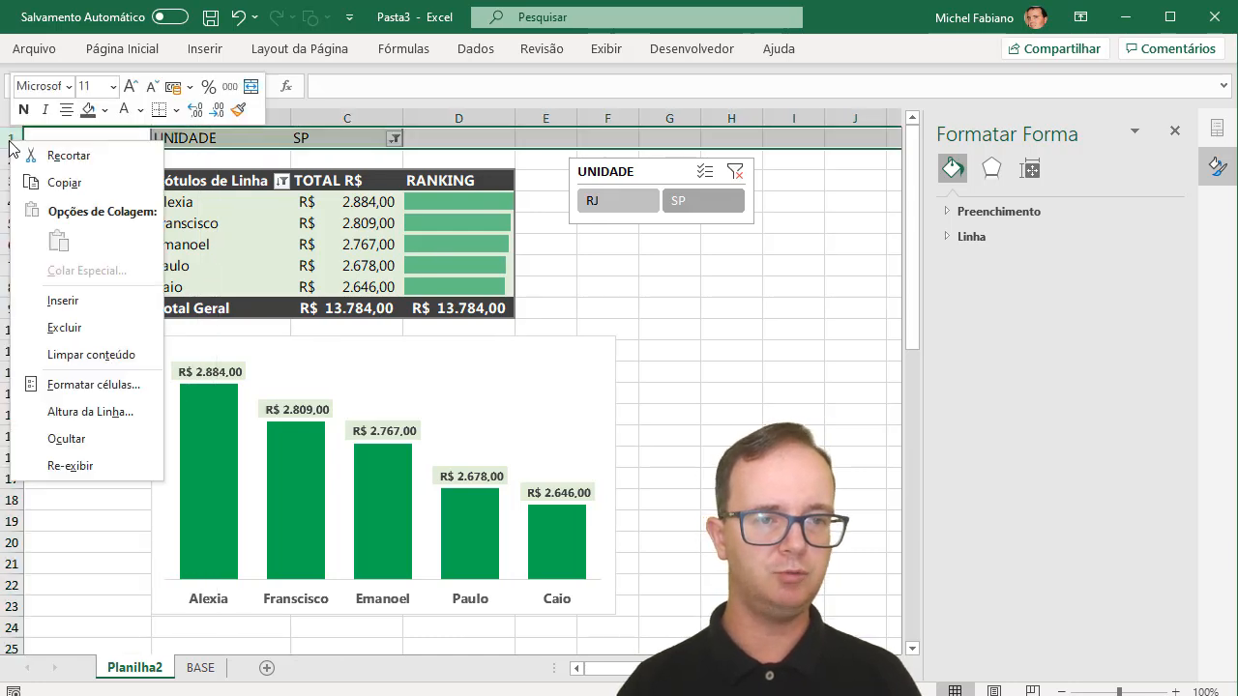
{"action": "left_click", "coordinate": [73, 300]}
{"action": "left_click_drag", "start_coordinate": [19, 146], "coordinate": [20, 163]}
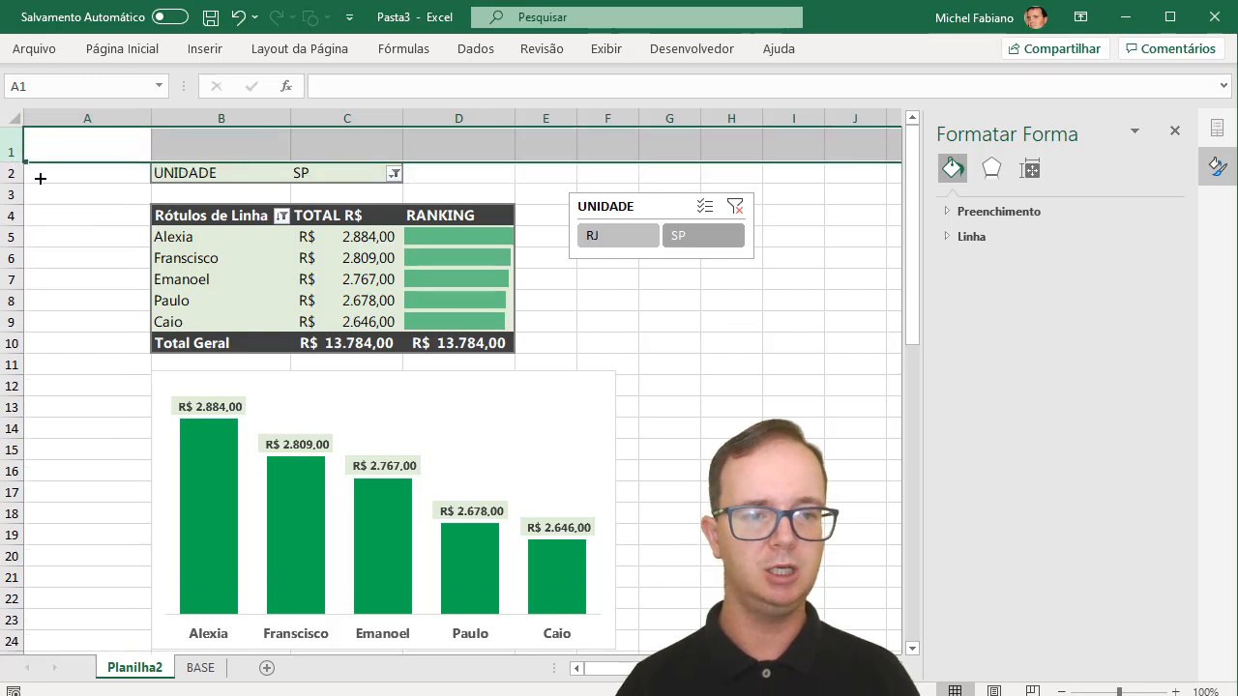
Hide the worksheet's gridlines.
{"action": "left_click", "coordinate": [610, 51]}
{"action": "left_click", "coordinate": [563, 120]}
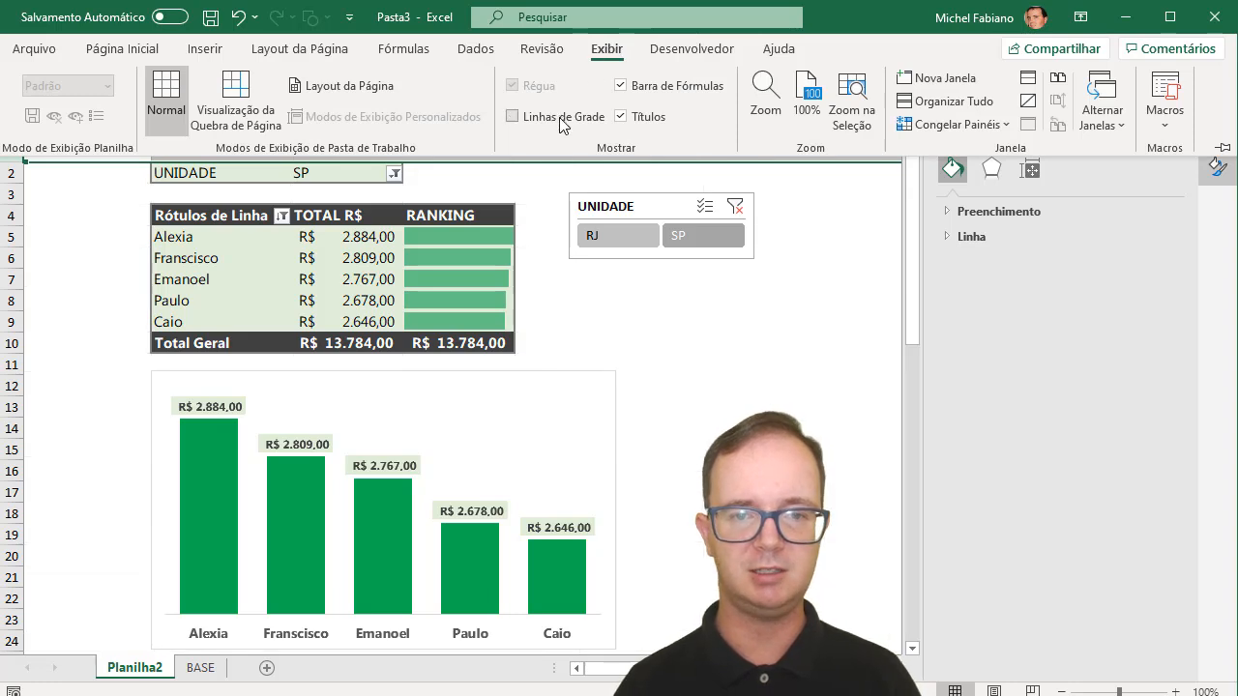
{"action": "left_click", "coordinate": [658, 305]}
Move the UNIDADE slicer above the pivot table, over its report filter, and widen it to about 7.14 cm.
{"action": "left_click_drag", "start_coordinate": [646, 201], "coordinate": [229, 141]}
{"action": "left_click_drag", "start_coordinate": [335, 164], "coordinate": [412, 164]}
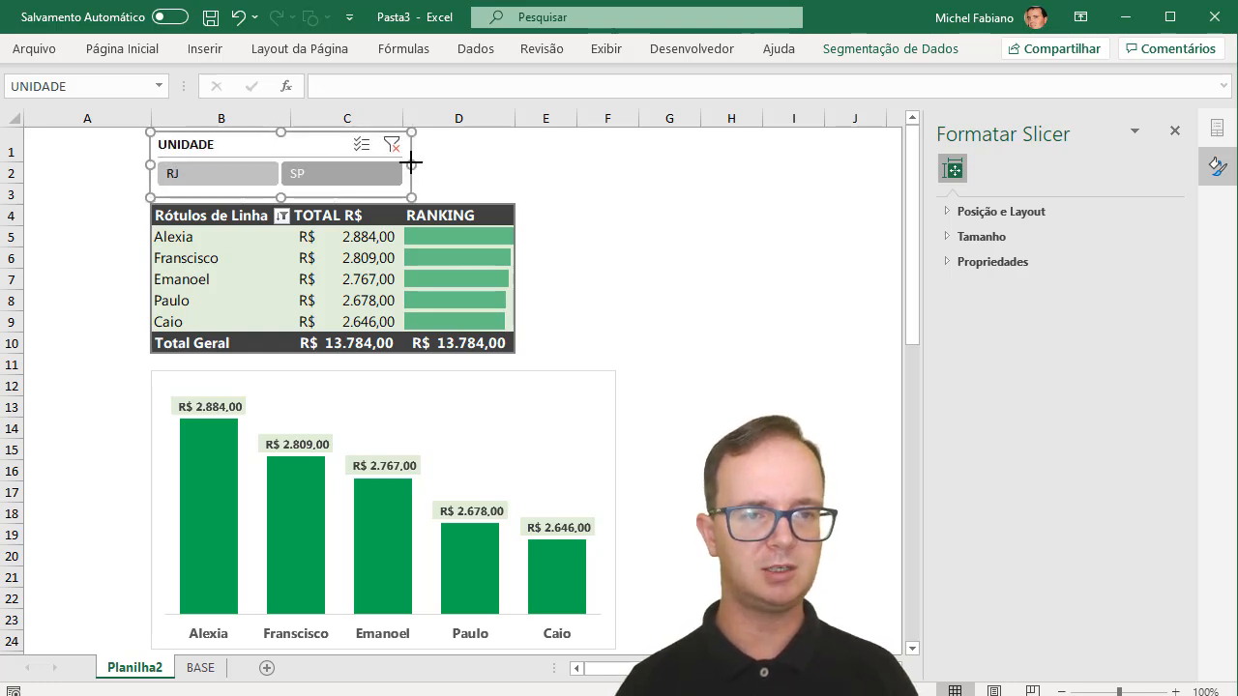
{"action": "left_click", "coordinate": [890, 51]}
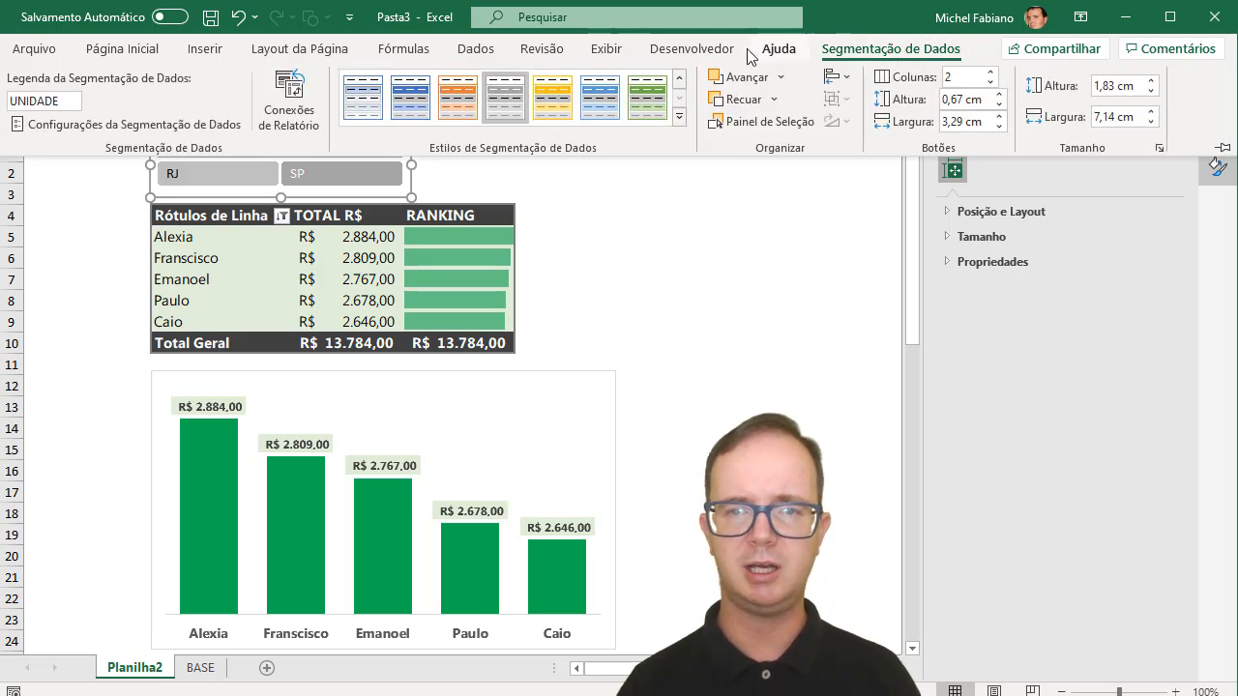
{"action": "left_click", "coordinate": [620, 222]}
Insert a NÍVEL slicer for the pivot table and move it into the empty area beside the table.
{"action": "left_click", "coordinate": [356, 261]}
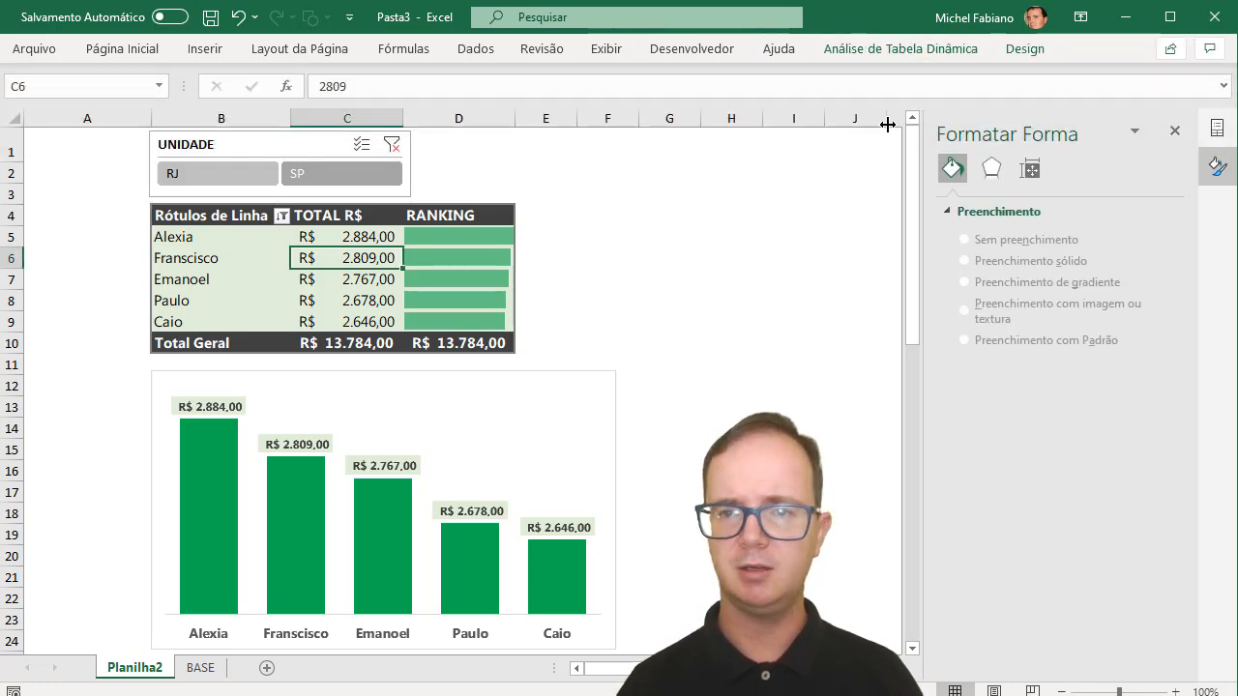
{"action": "left_click", "coordinate": [877, 56]}
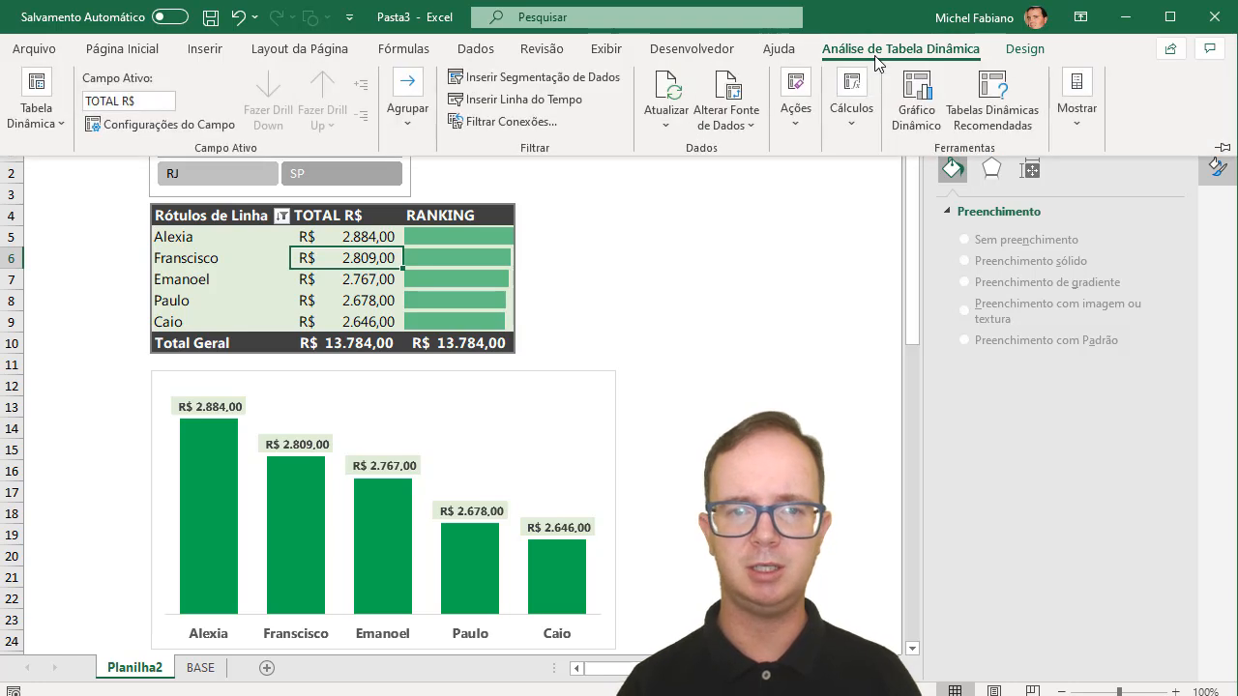
{"action": "left_click", "coordinate": [609, 79]}
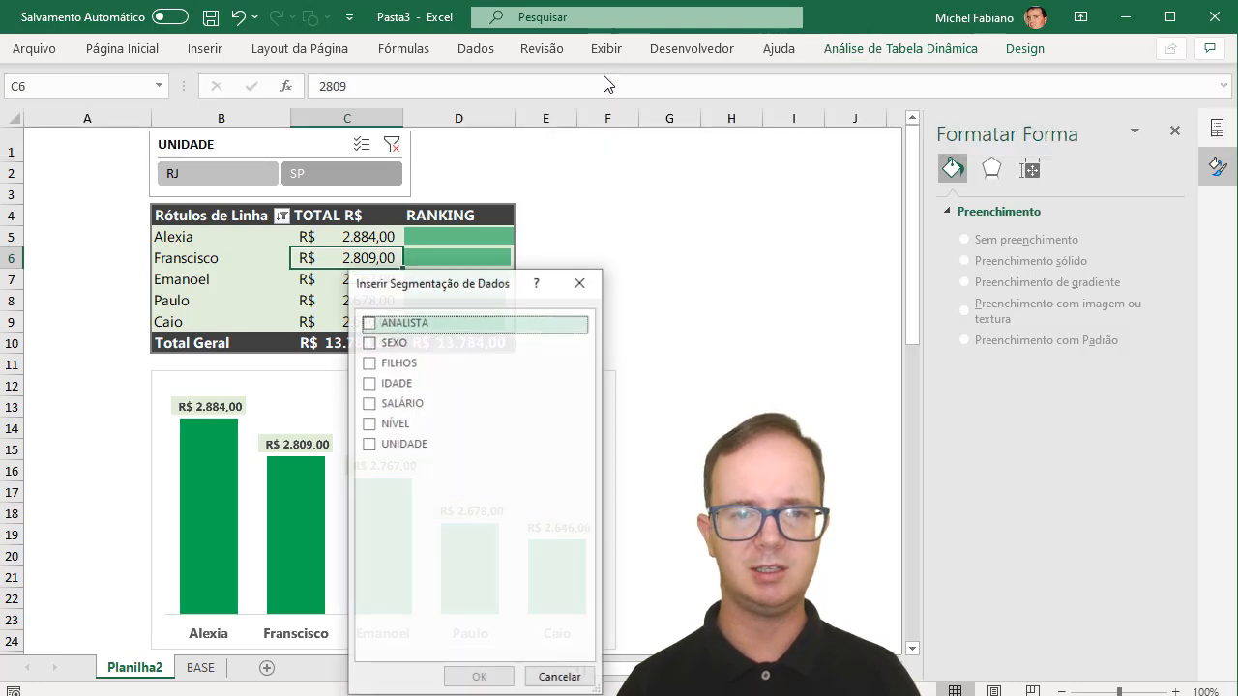
{"action": "left_click", "coordinate": [369, 426]}
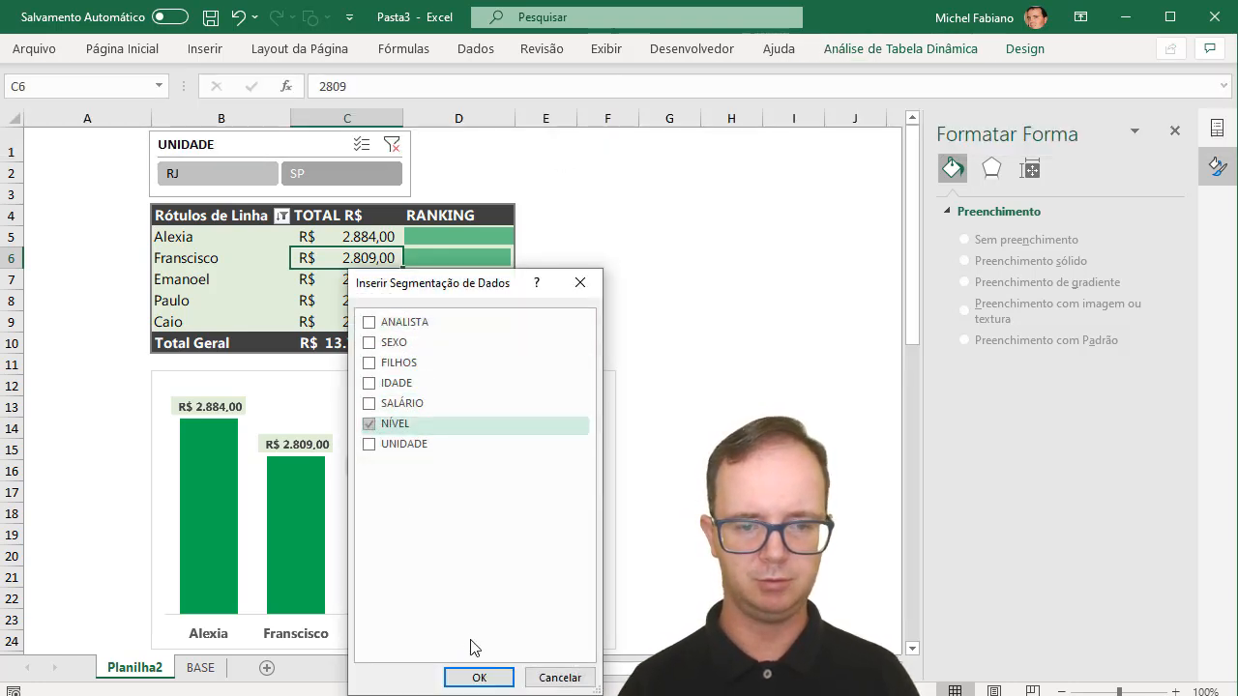
{"action": "left_click", "coordinate": [479, 677]}
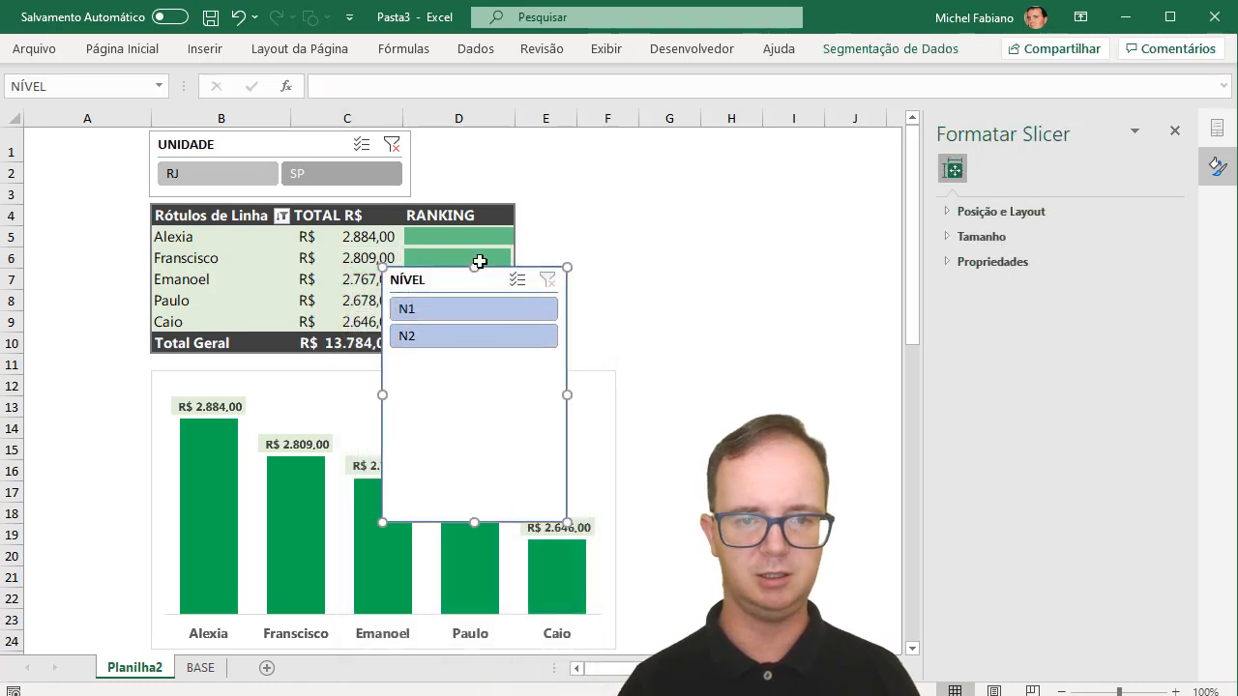
{"action": "left_click_drag", "start_coordinate": [454, 296], "coordinate": [668, 196]}
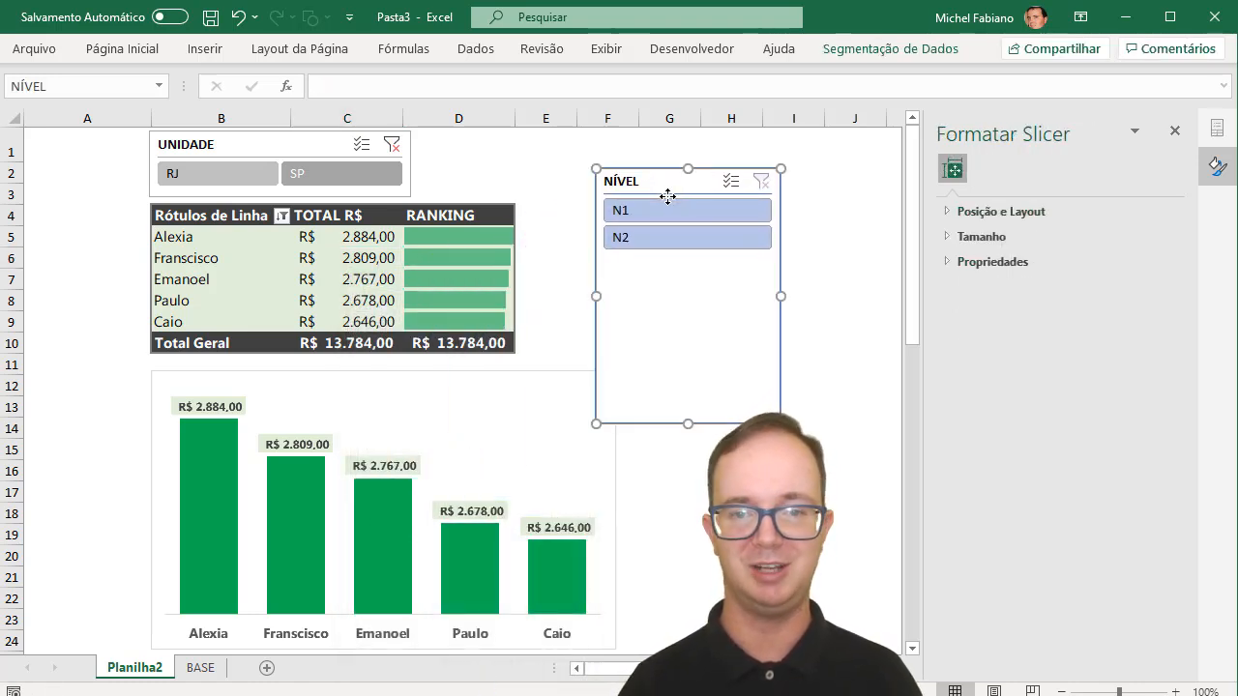
Set the NÍVEL slicer to 2 columns and apply the dark grey slicer style.
{"action": "left_click", "coordinate": [935, 56]}
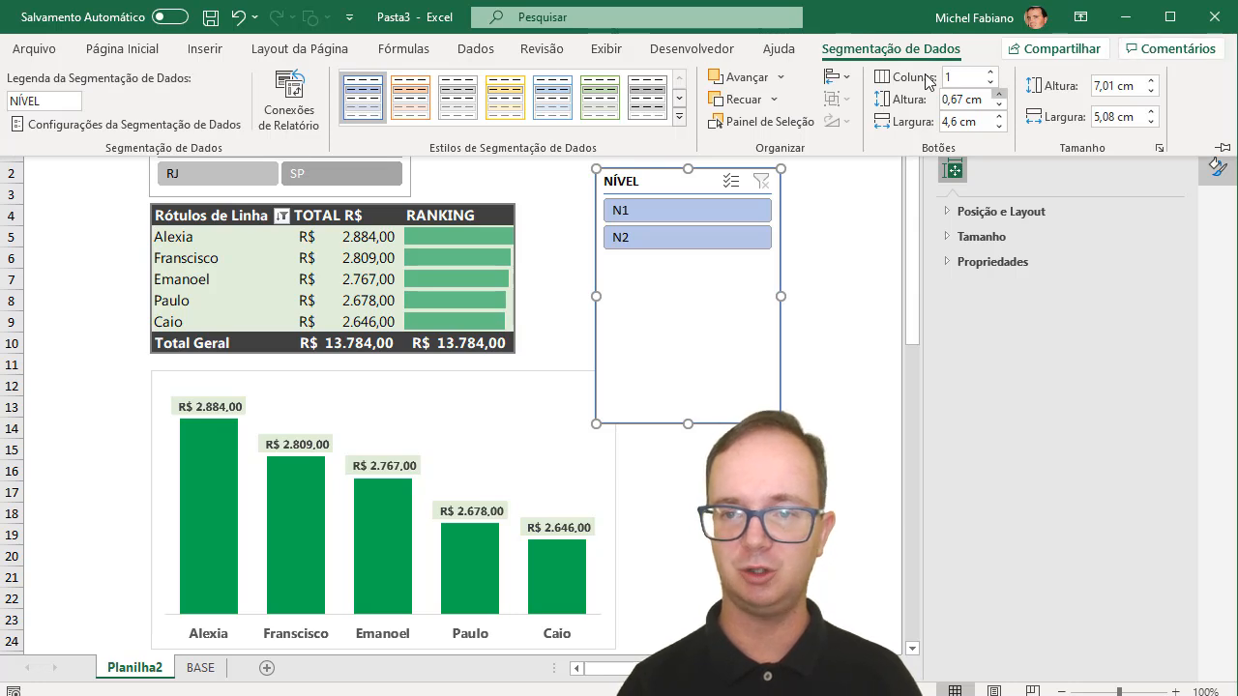
{"action": "left_click", "coordinate": [990, 73]}
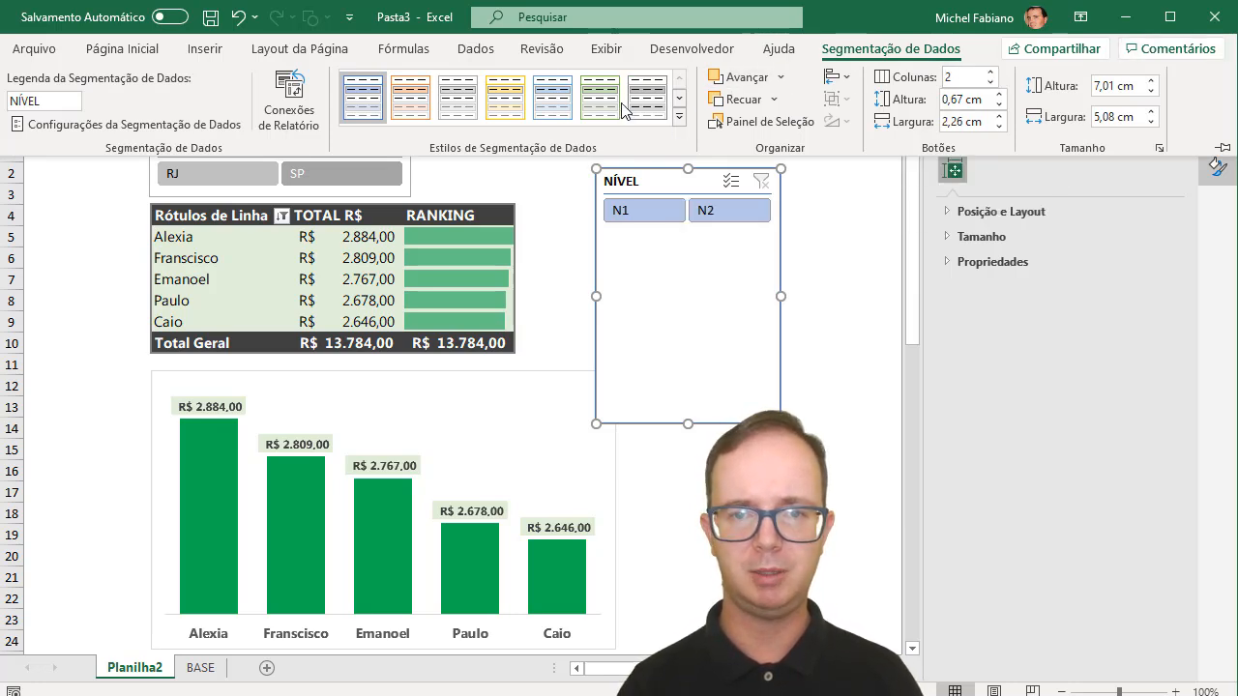
{"action": "left_click", "coordinate": [680, 116]}
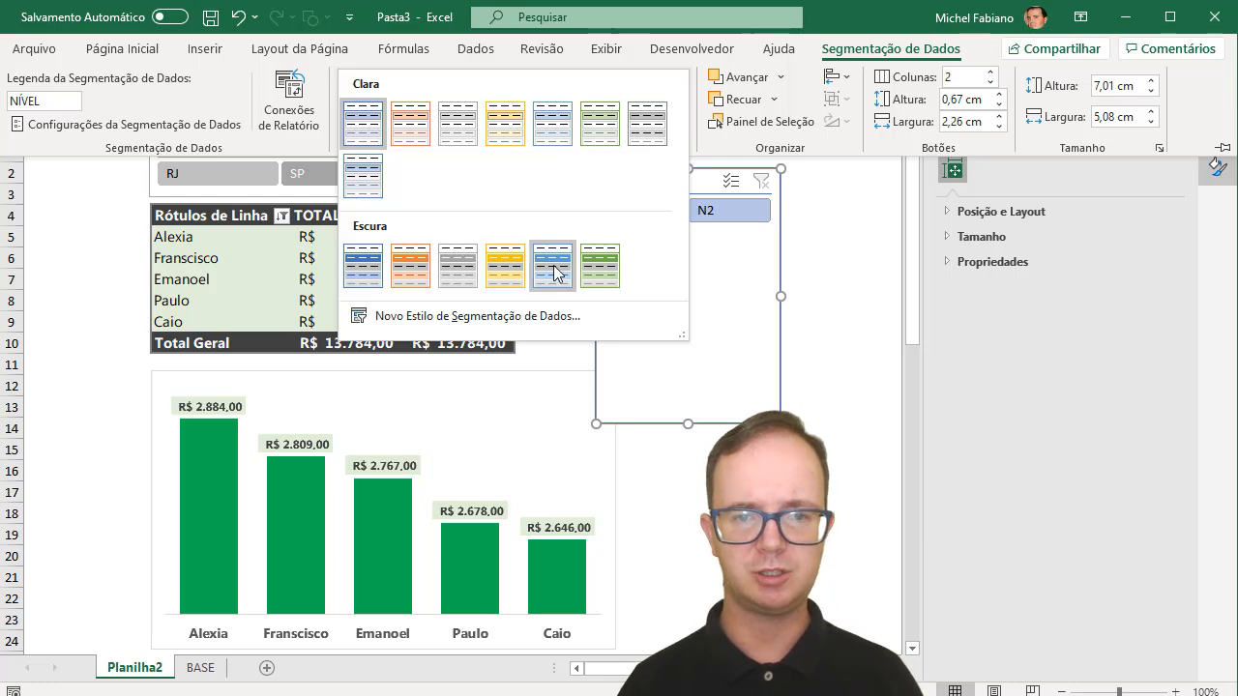
{"action": "left_click", "coordinate": [459, 269]}
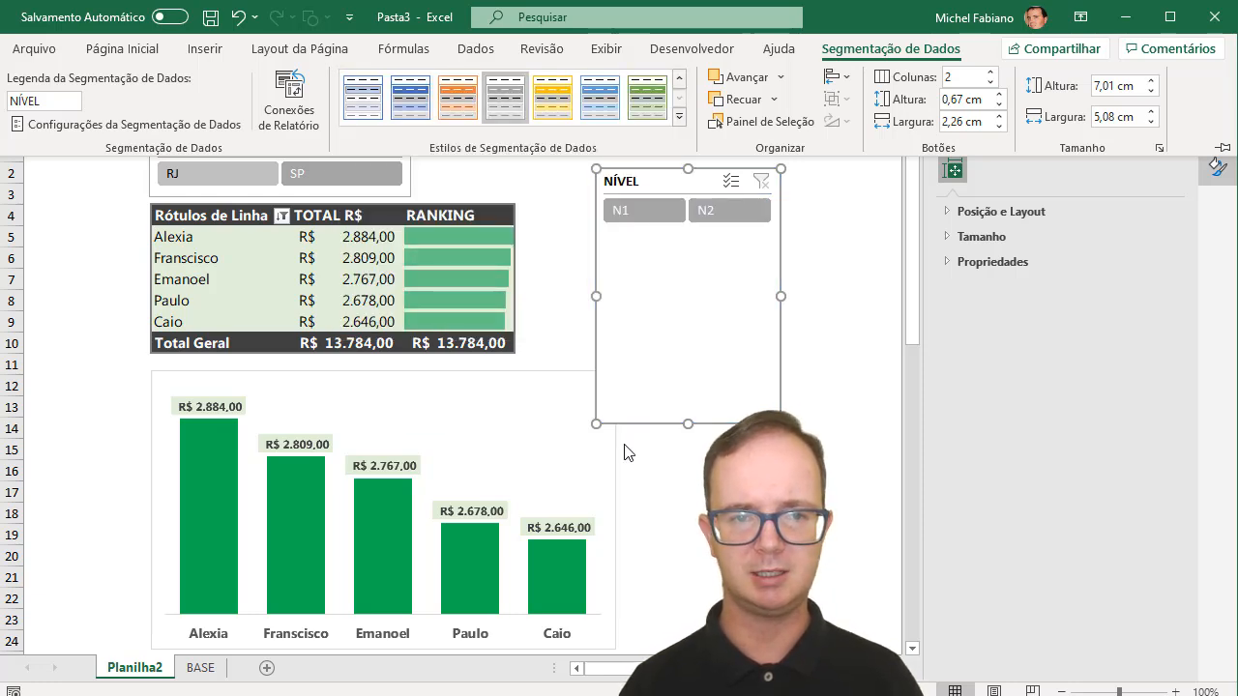
Shorten the NÍVEL slicer, place it right beside the UNIDADE slicer and widen it to line up with the chart's right edge.
{"action": "left_click", "coordinate": [677, 426]}
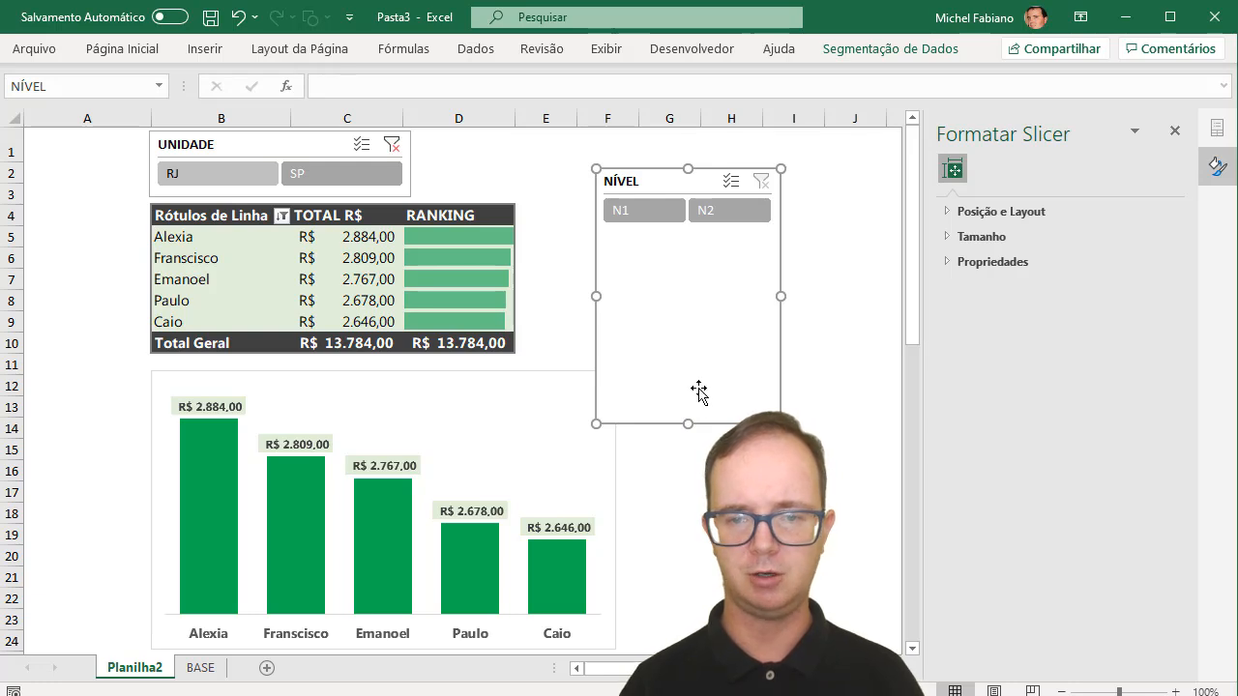
{"action": "left_click_drag", "start_coordinate": [689, 424], "coordinate": [691, 237]}
{"action": "left_click_drag", "start_coordinate": [677, 181], "coordinate": [493, 145]}
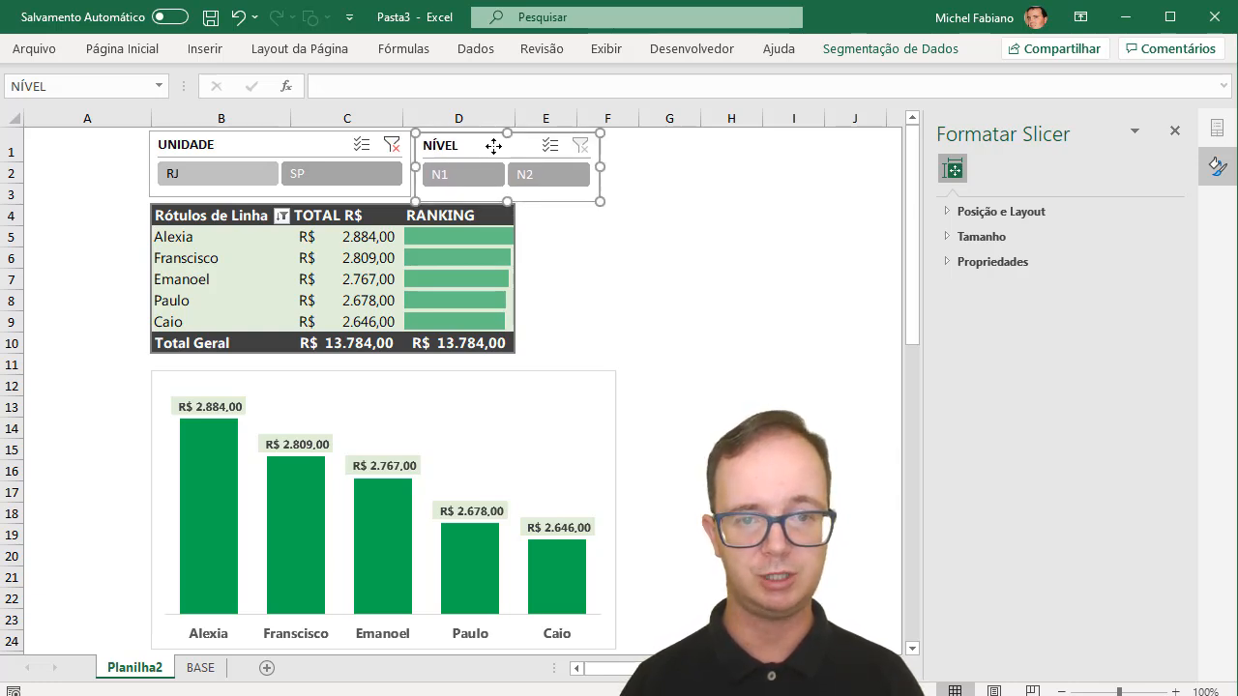
{"action": "left_click_drag", "start_coordinate": [505, 199], "coordinate": [505, 195]}
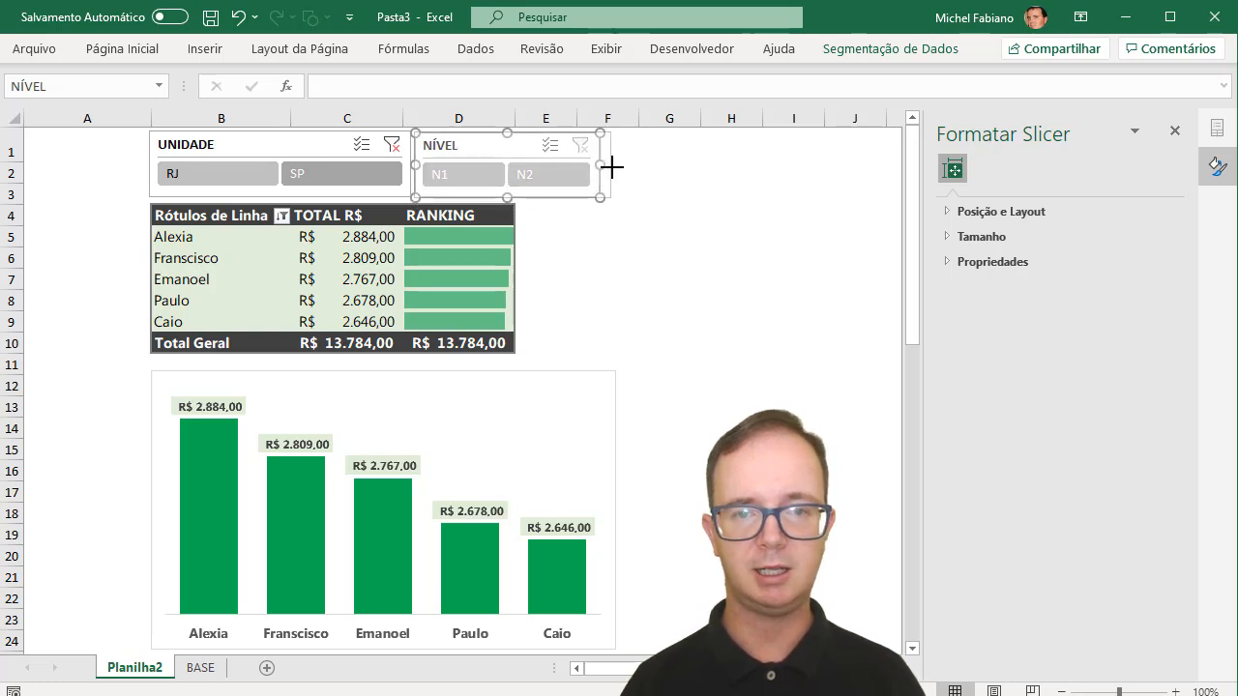
{"action": "left_click", "coordinate": [694, 202]}
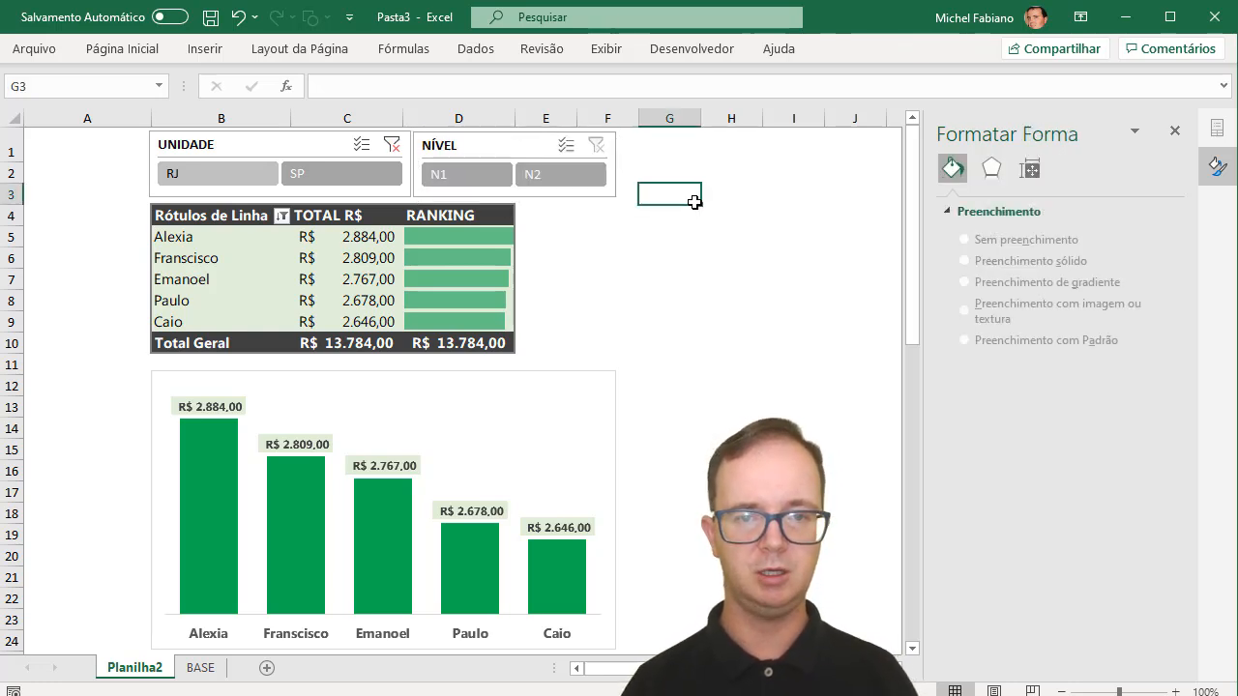
Filter the panel by level N1 with the NÍVEL slicer.
{"action": "left_click", "coordinate": [508, 176]}
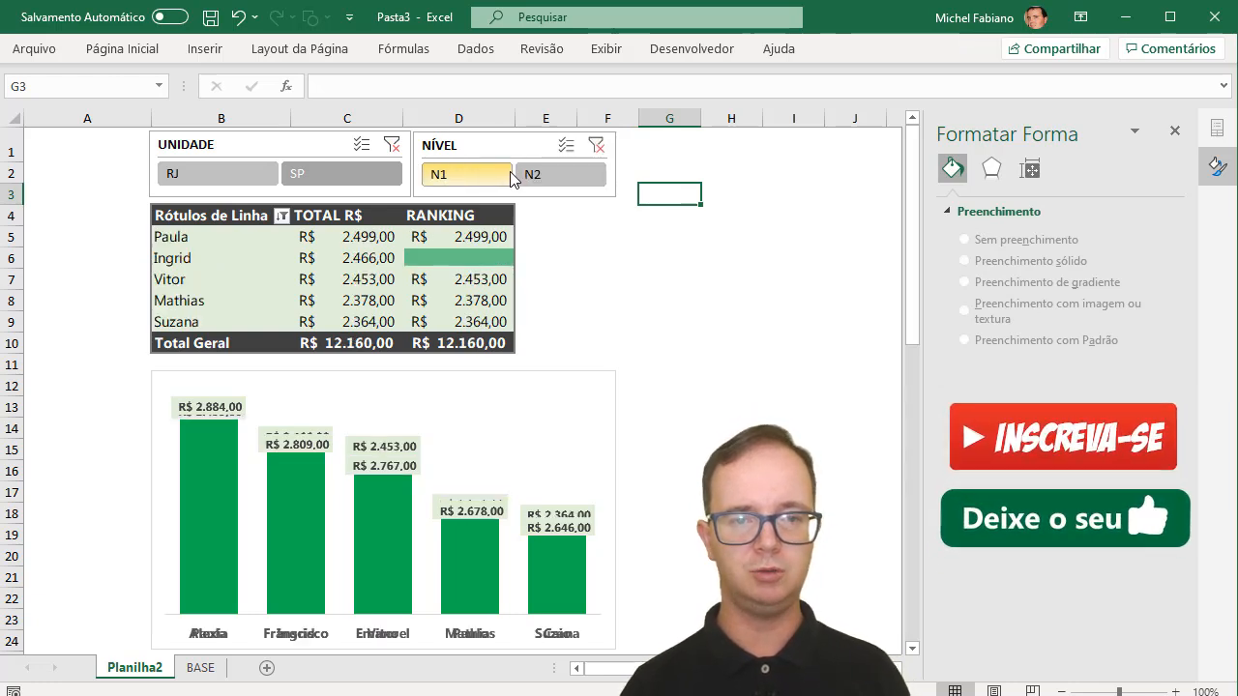
Switch the slicers between levels N1 and N2 and units RJ and SP to check the RANKING data bars.
{"action": "left_click", "coordinate": [564, 178]}
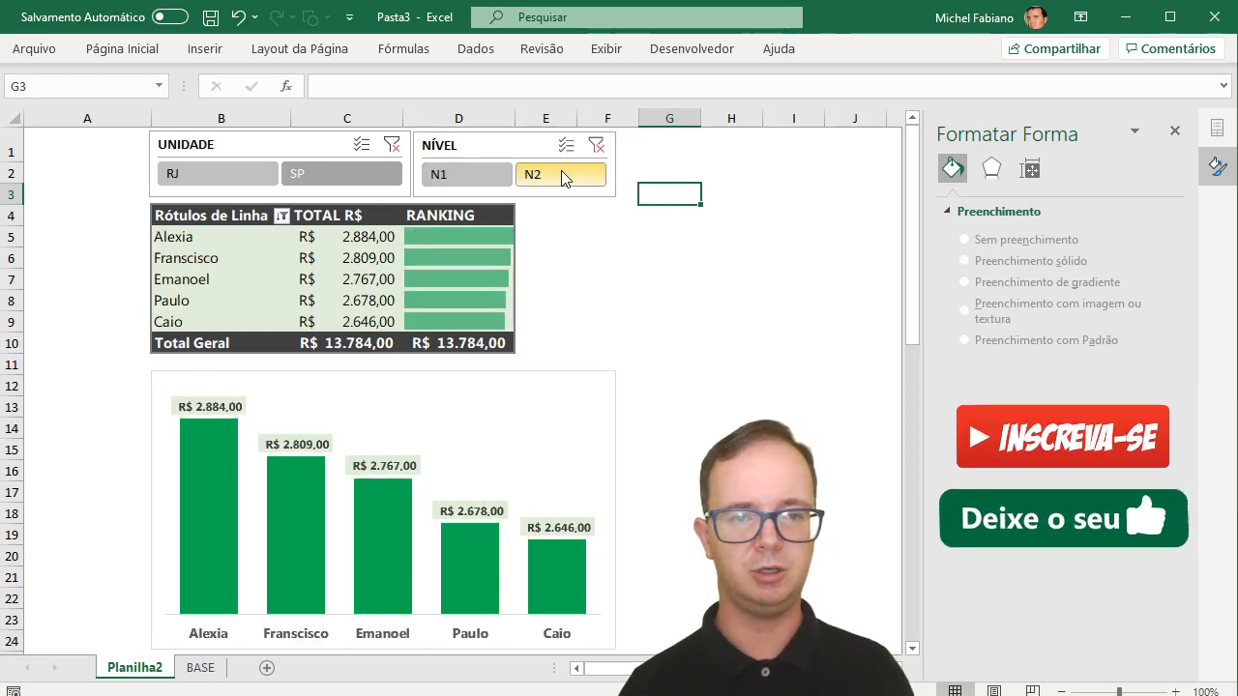
{"action": "left_click", "coordinate": [255, 168]}
{"action": "left_click", "coordinate": [476, 178]}
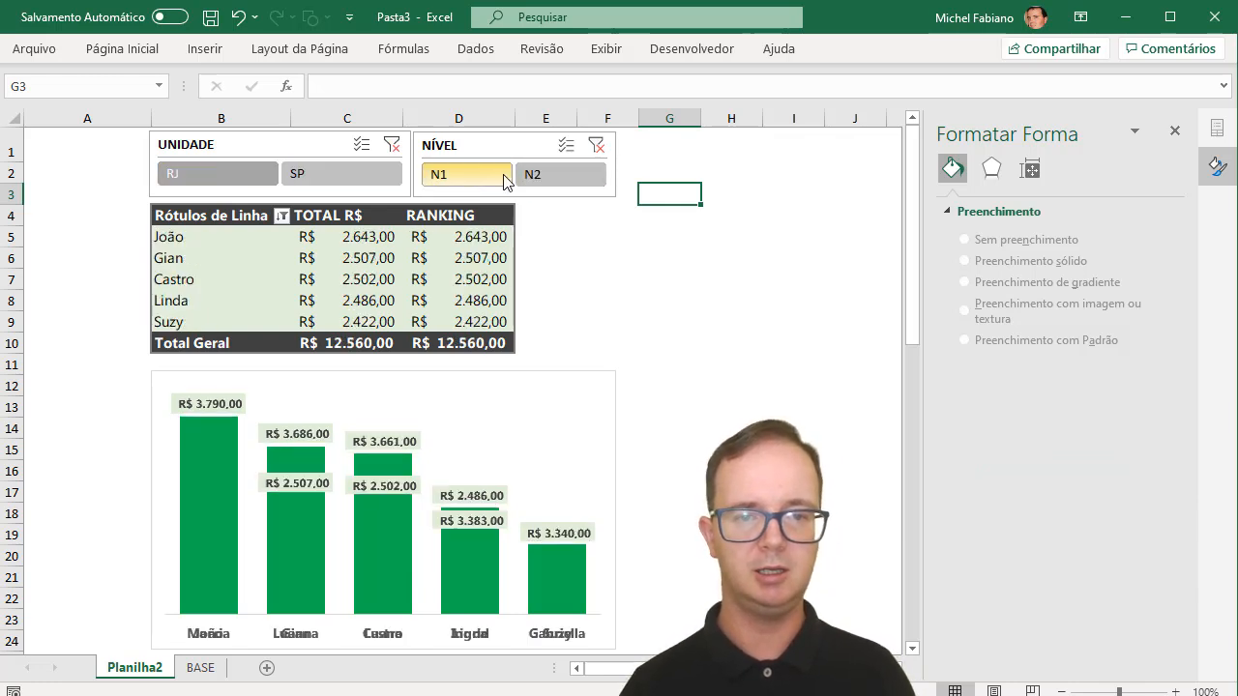
{"action": "left_click", "coordinate": [532, 180]}
{"action": "left_click", "coordinate": [478, 175]}
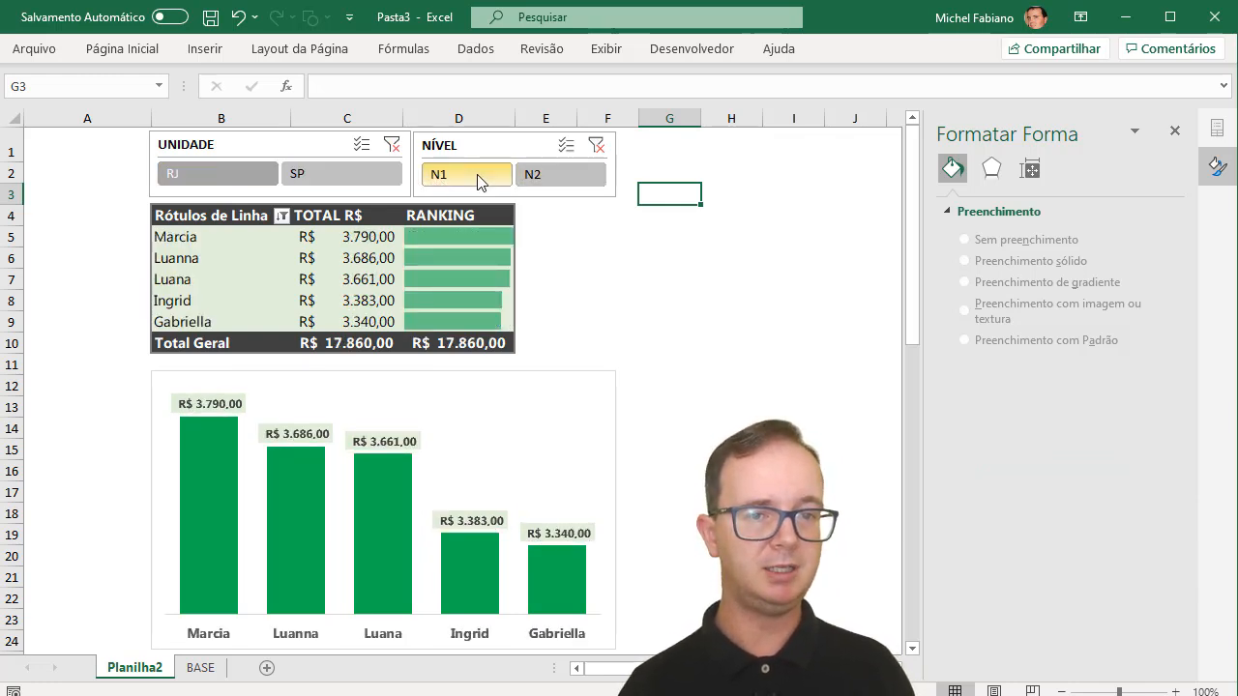
{"action": "left_click", "coordinate": [364, 169]}
{"action": "left_click", "coordinate": [199, 172]}
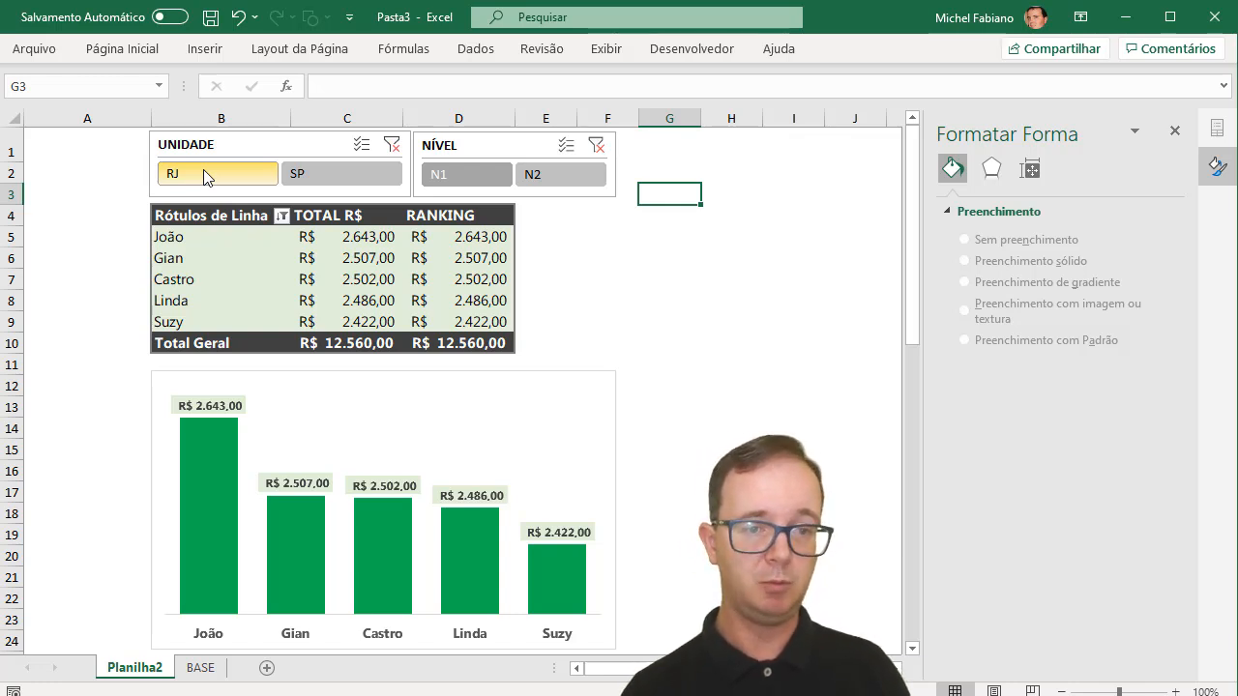
Check the conditional formatting rules listed for this pivot table from RANKING cell D5 and close the rules manager.
{"action": "left_click", "coordinate": [481, 239]}
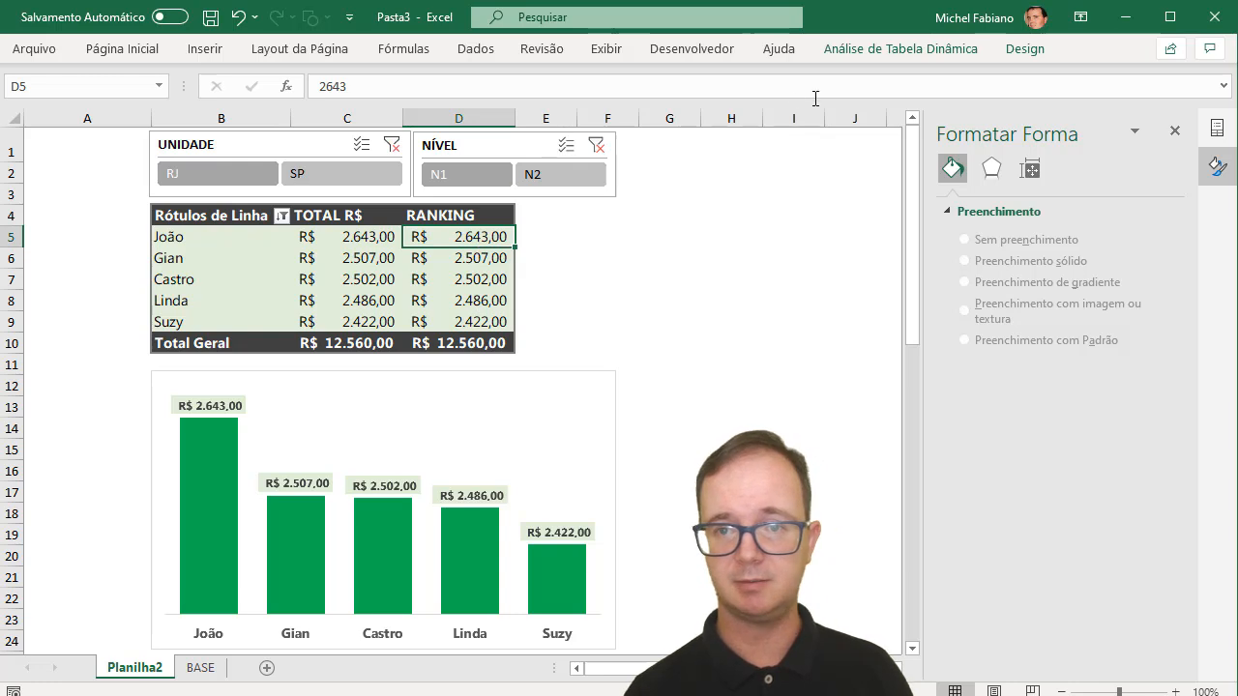
{"action": "left_click", "coordinate": [156, 52]}
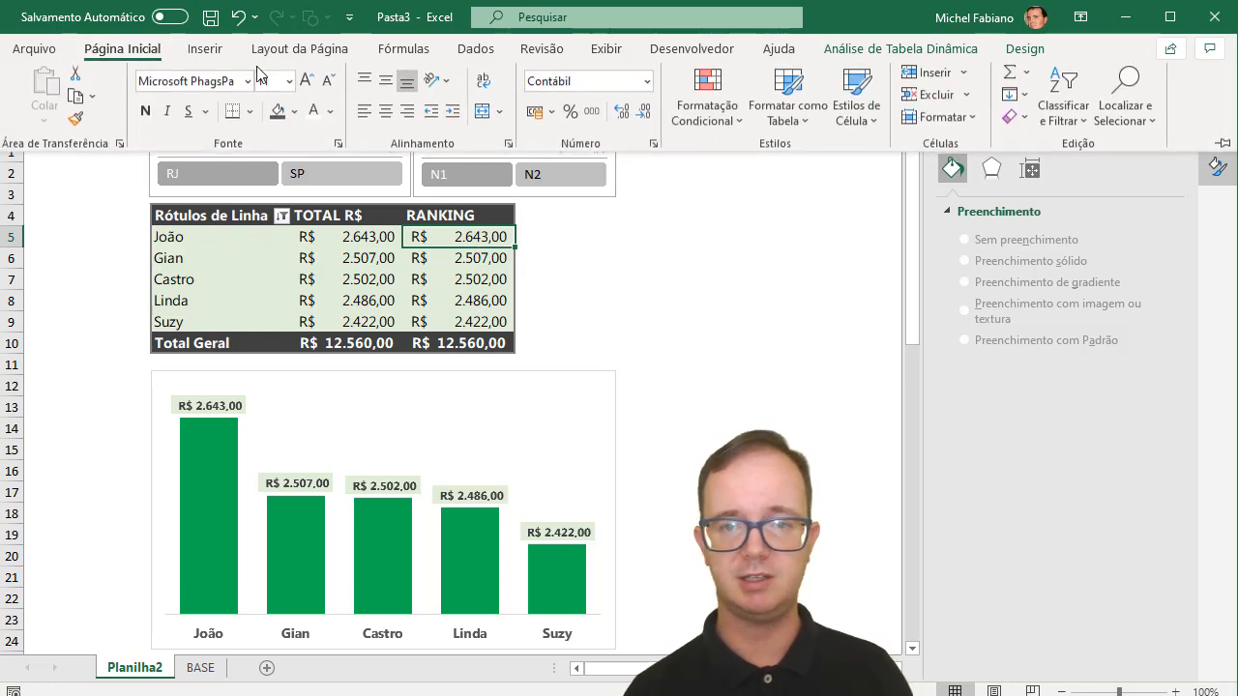
{"action": "left_click", "coordinate": [739, 130]}
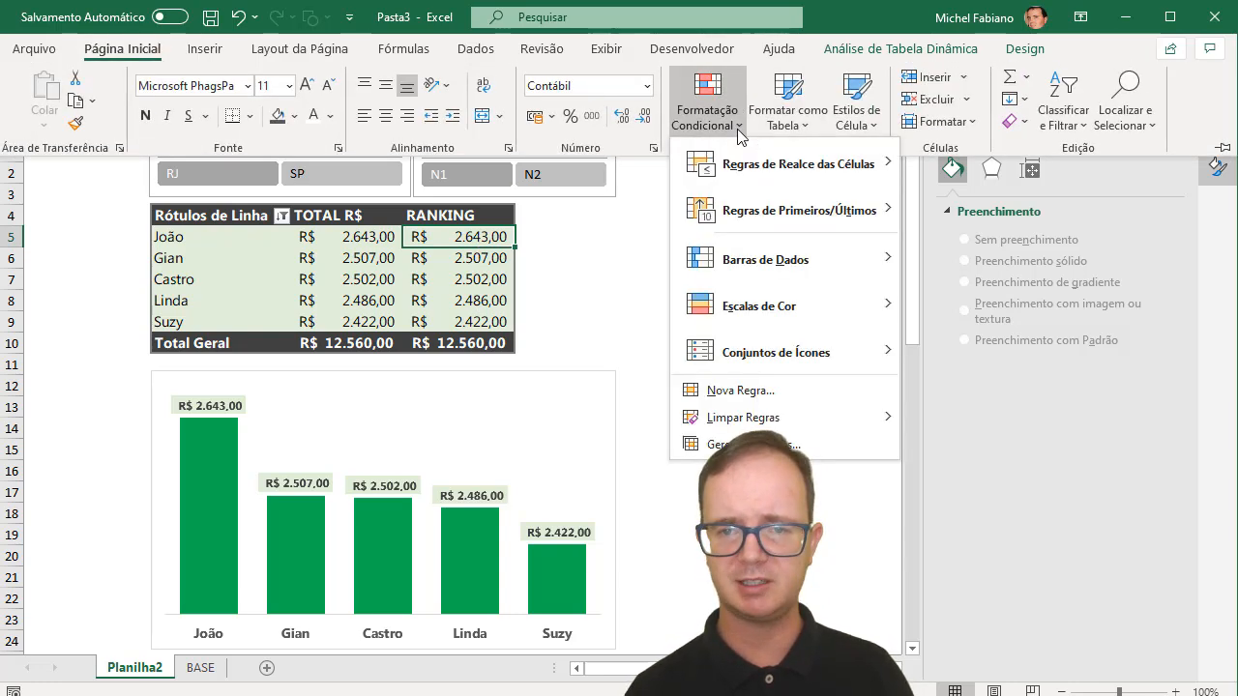
{"action": "left_click", "coordinate": [740, 444]}
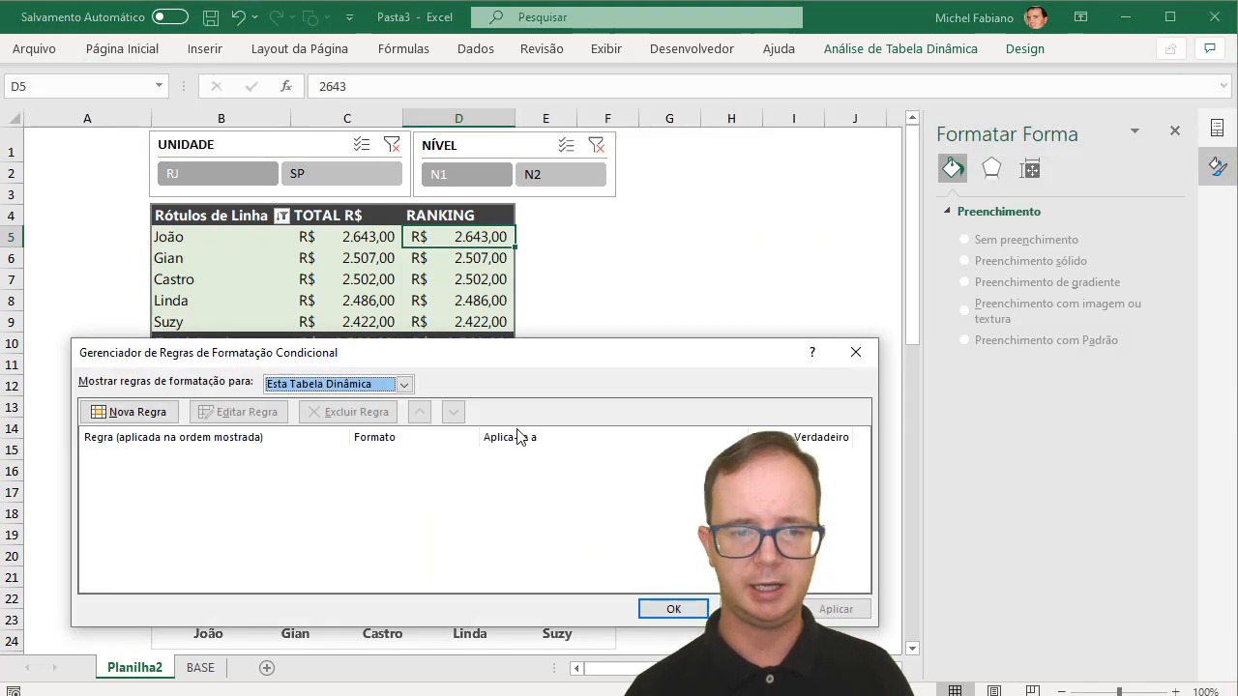
{"action": "left_click", "coordinate": [405, 384]}
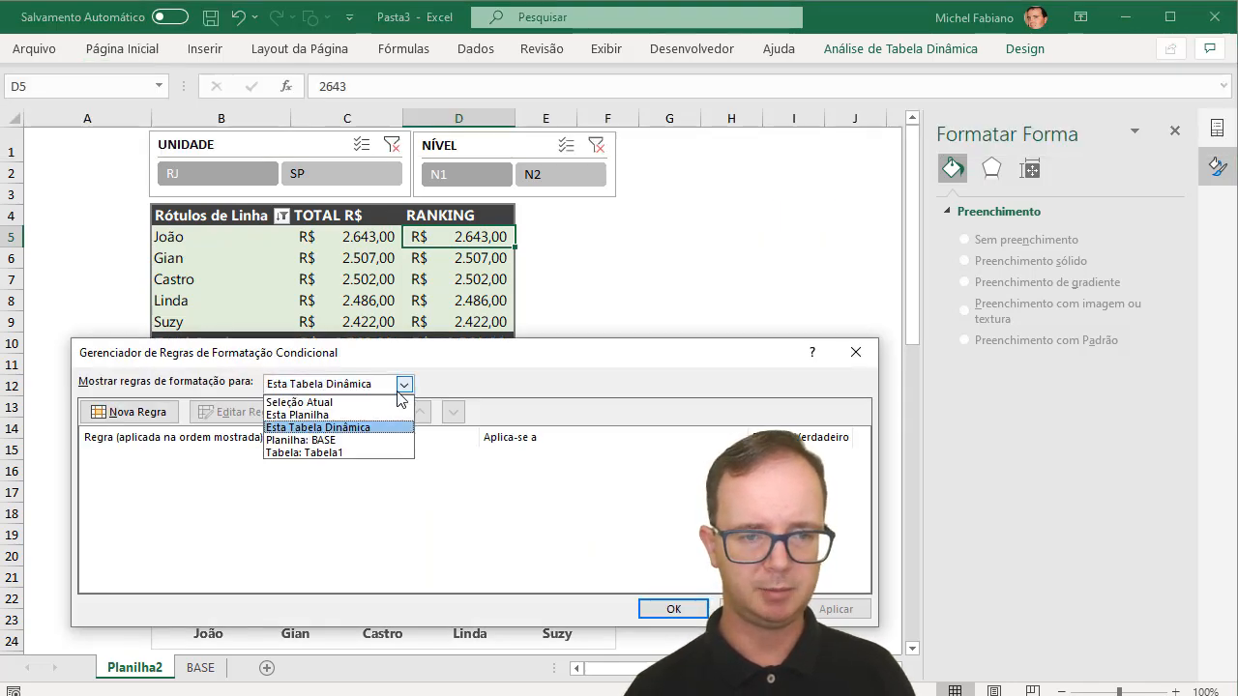
{"action": "left_click", "coordinate": [344, 428]}
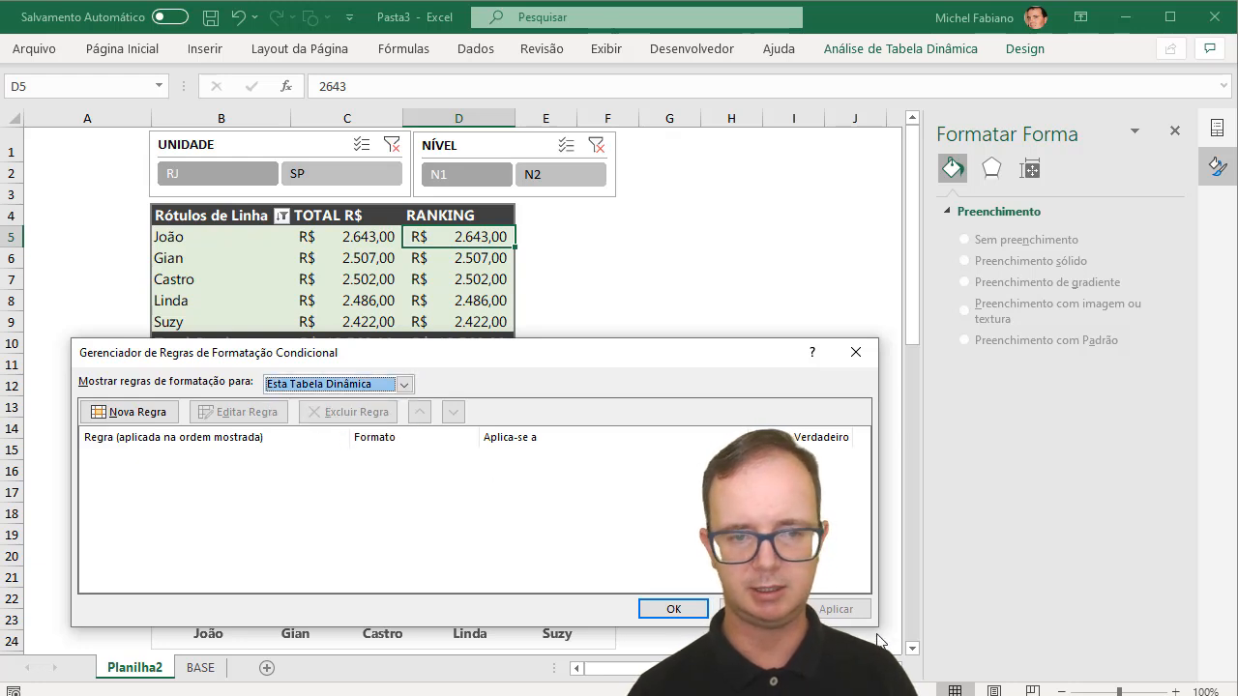
{"action": "left_click", "coordinate": [756, 609]}
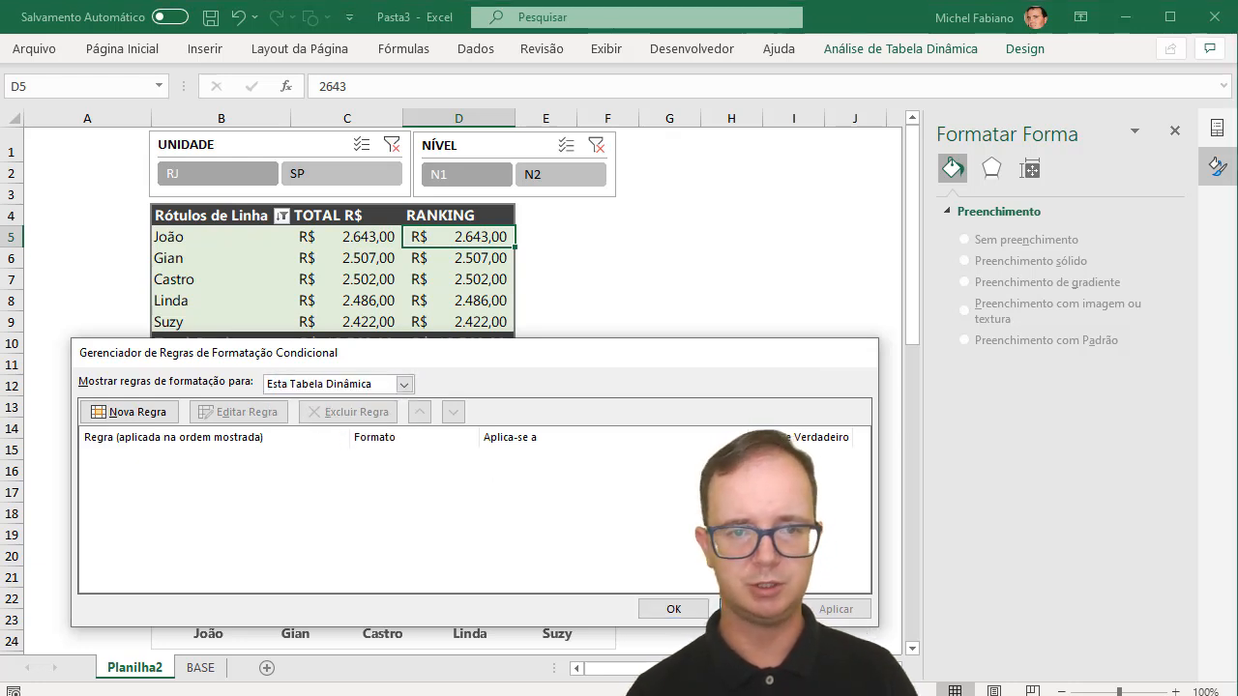
Edit the data bar rule on D5:D9 so it applies to all cells showing "RANKING" values for "ANALISTA".
{"action": "left_click_drag", "start_coordinate": [486, 234], "coordinate": [484, 317]}
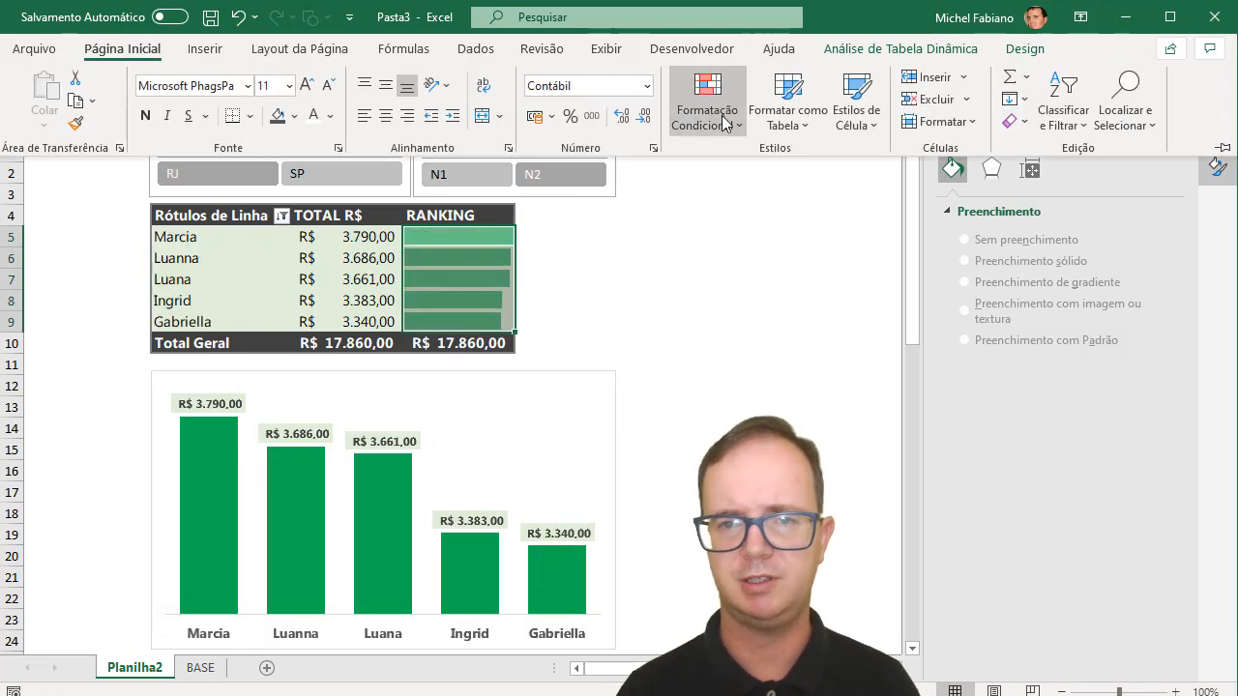
{"action": "left_click", "coordinate": [723, 114]}
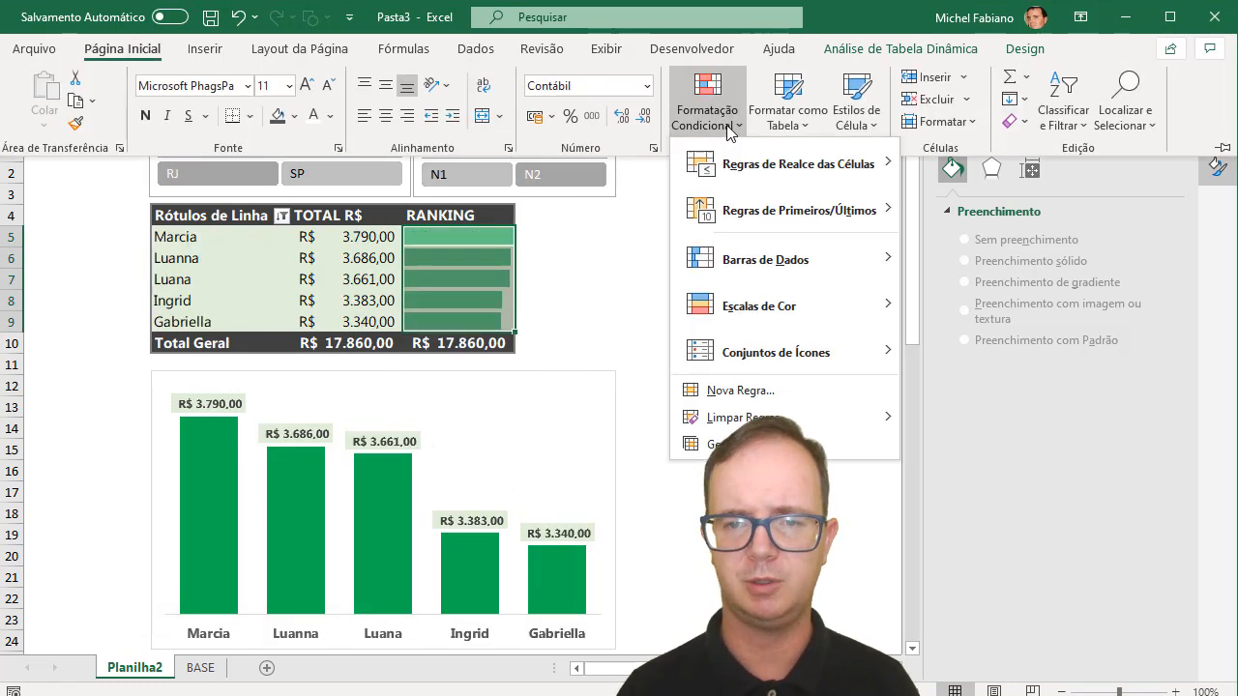
{"action": "left_click", "coordinate": [740, 444]}
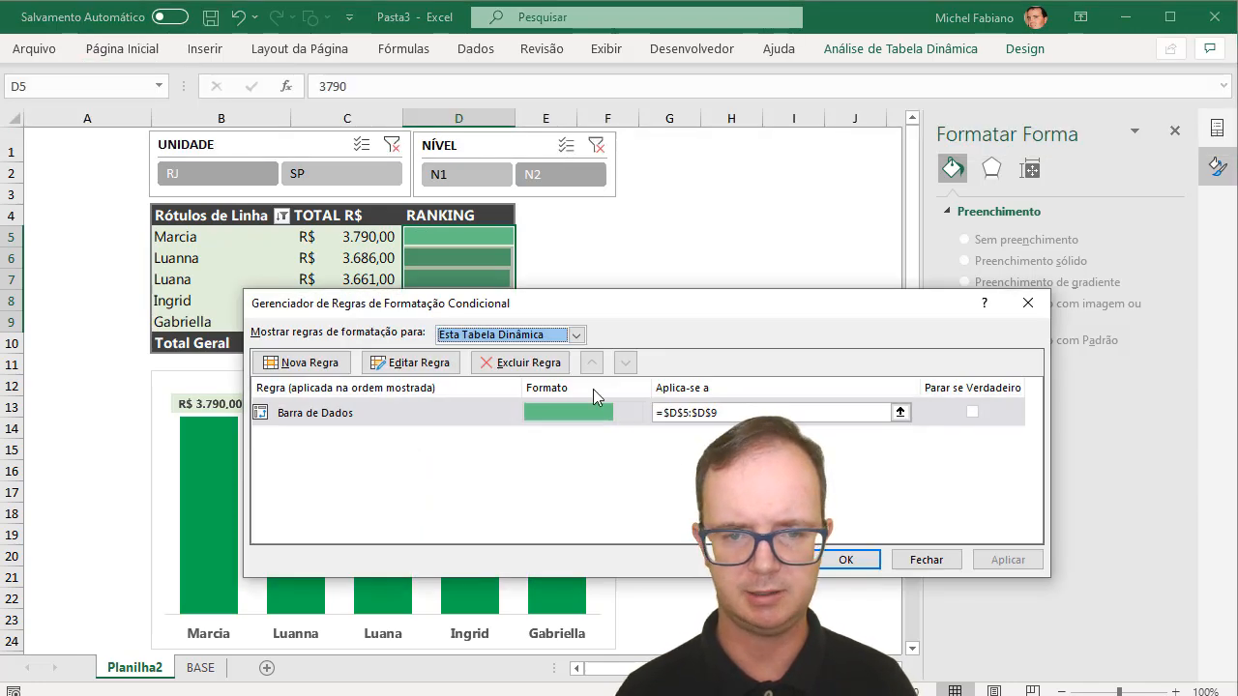
{"action": "left_click", "coordinate": [555, 413]}
{"action": "left_click", "coordinate": [411, 363]}
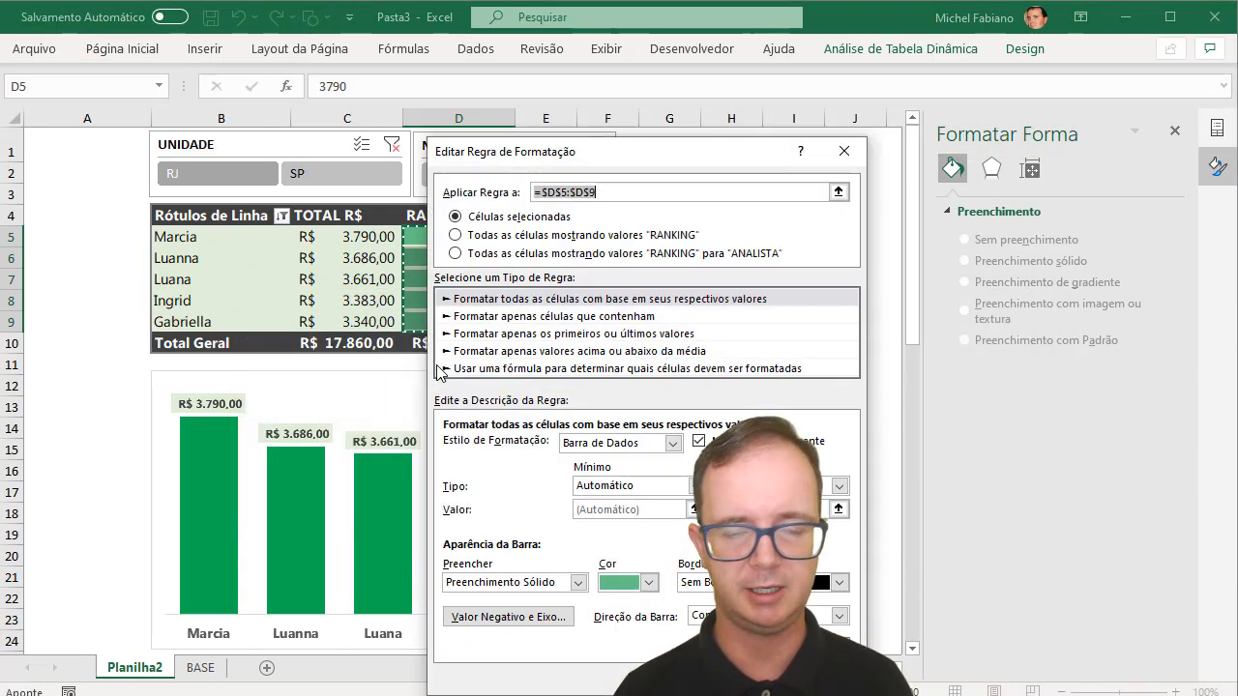
{"action": "left_click", "coordinate": [679, 237]}
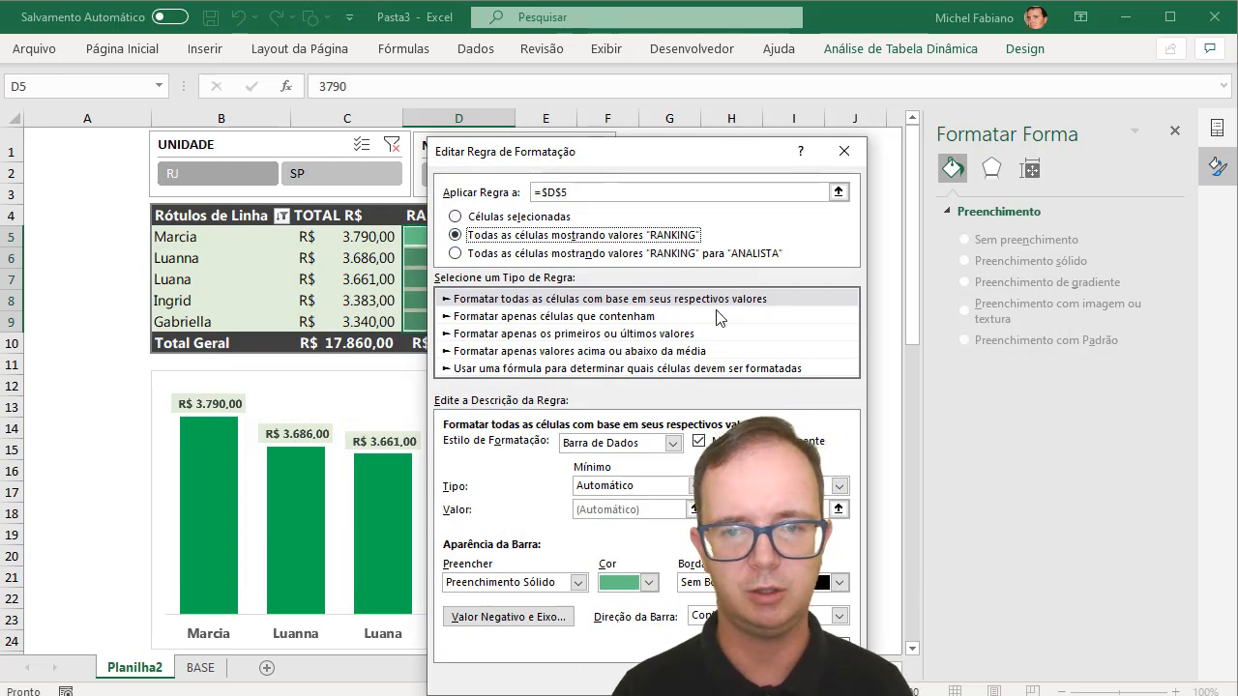
{"action": "left_click", "coordinate": [637, 254]}
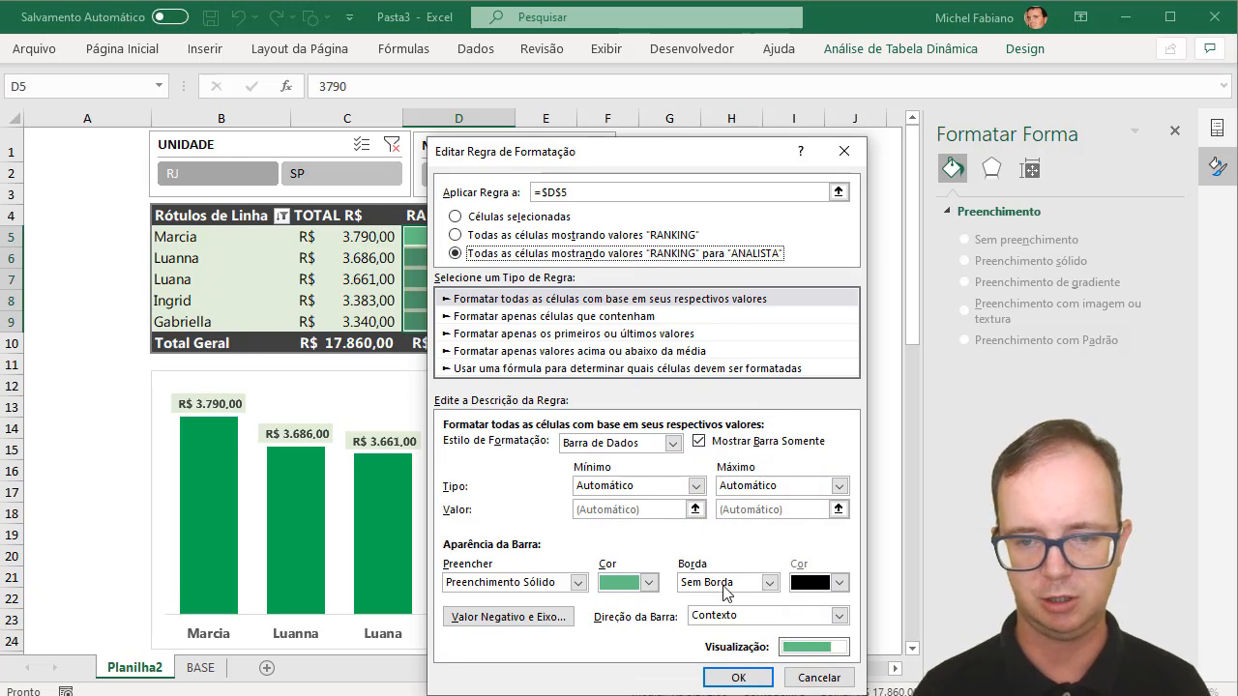
{"action": "left_click", "coordinate": [735, 678]}
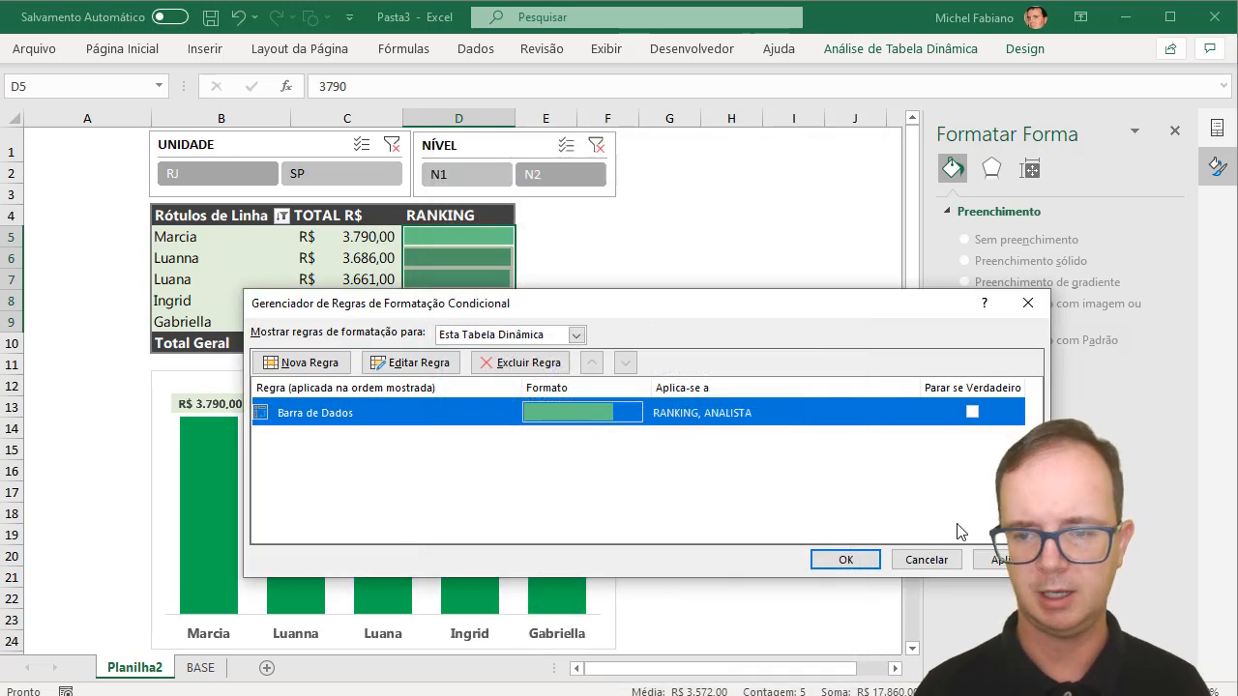
{"action": "left_click", "coordinate": [1003, 561]}
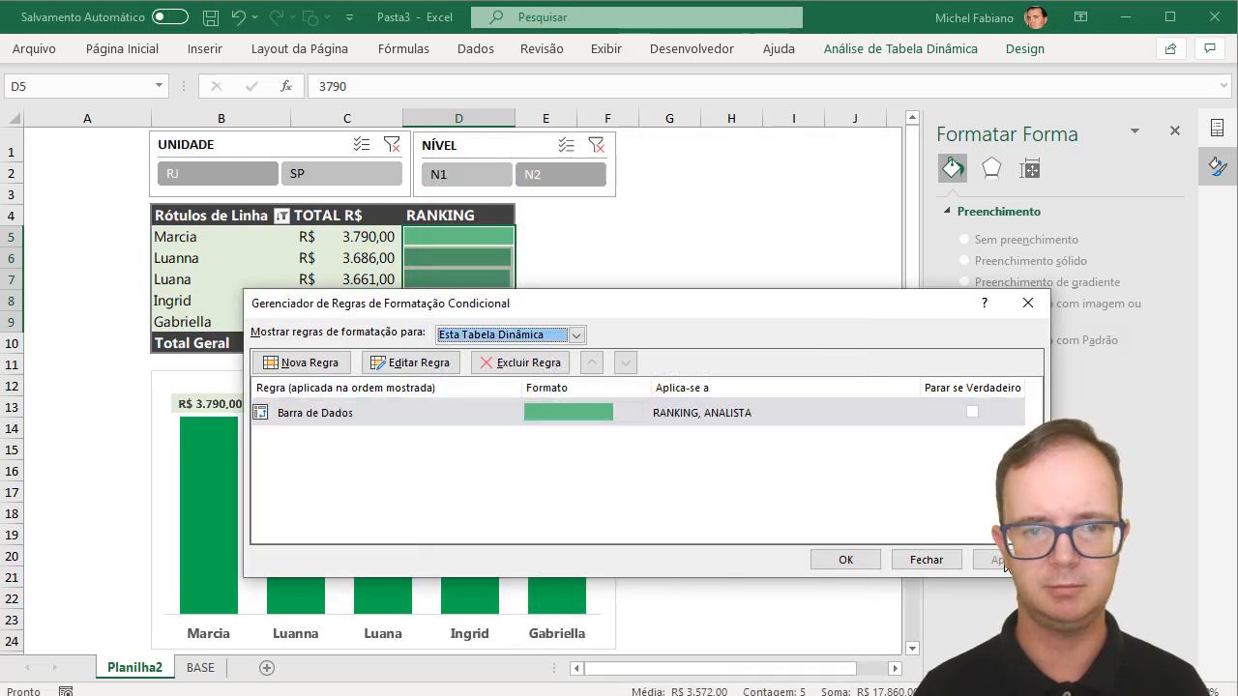
{"action": "left_click", "coordinate": [842, 567]}
Test the edited data bars with level N1 for units SP and RJ, and with level N2 for SP.
{"action": "left_click", "coordinate": [470, 182]}
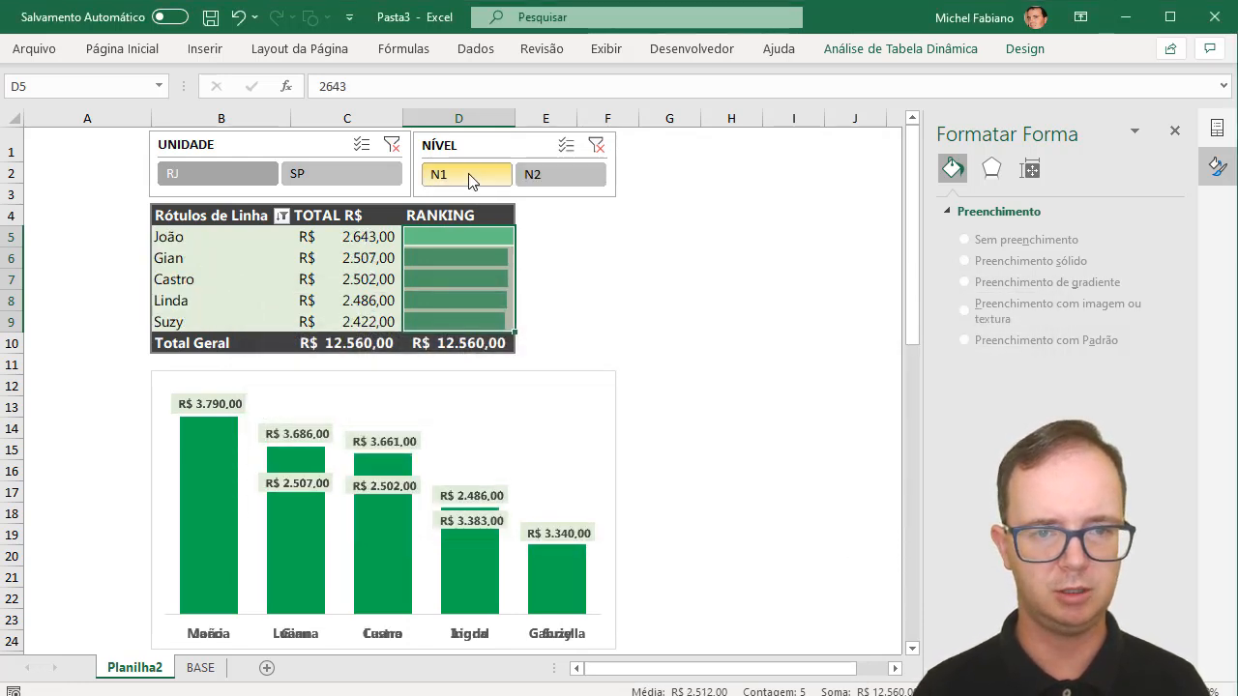
{"action": "left_click", "coordinate": [354, 182]}
{"action": "left_click", "coordinate": [275, 182]}
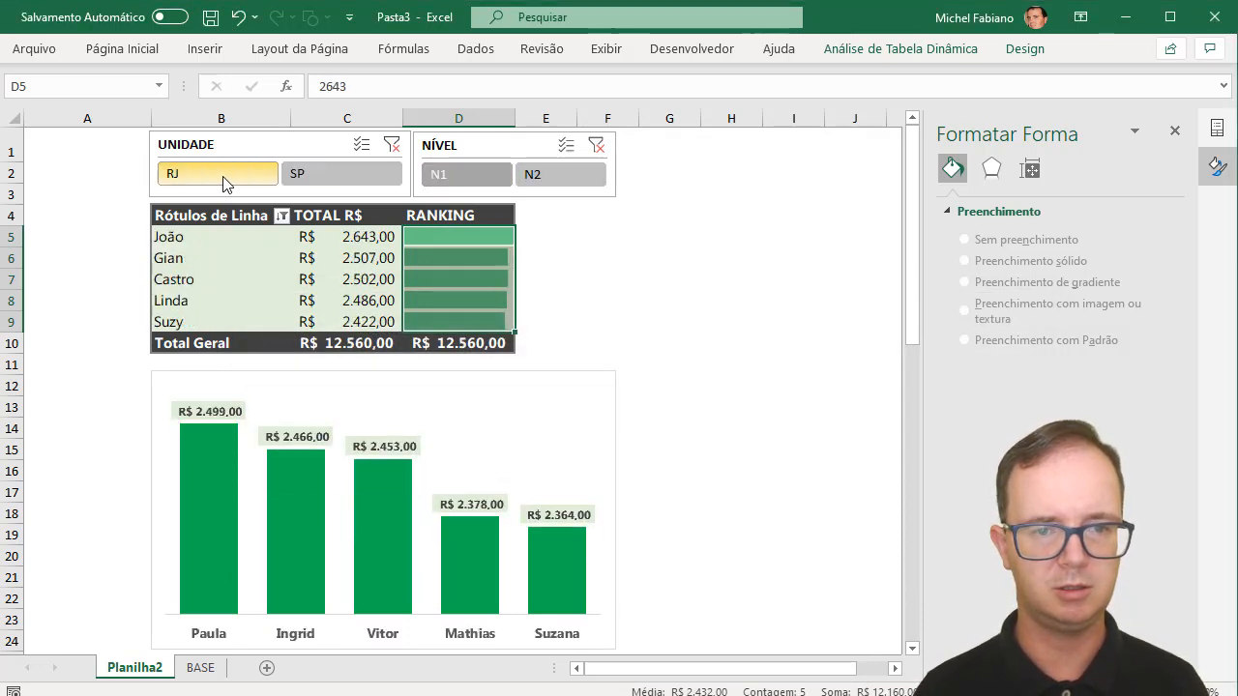
{"action": "left_click", "coordinate": [319, 179]}
{"action": "left_click", "coordinate": [573, 186]}
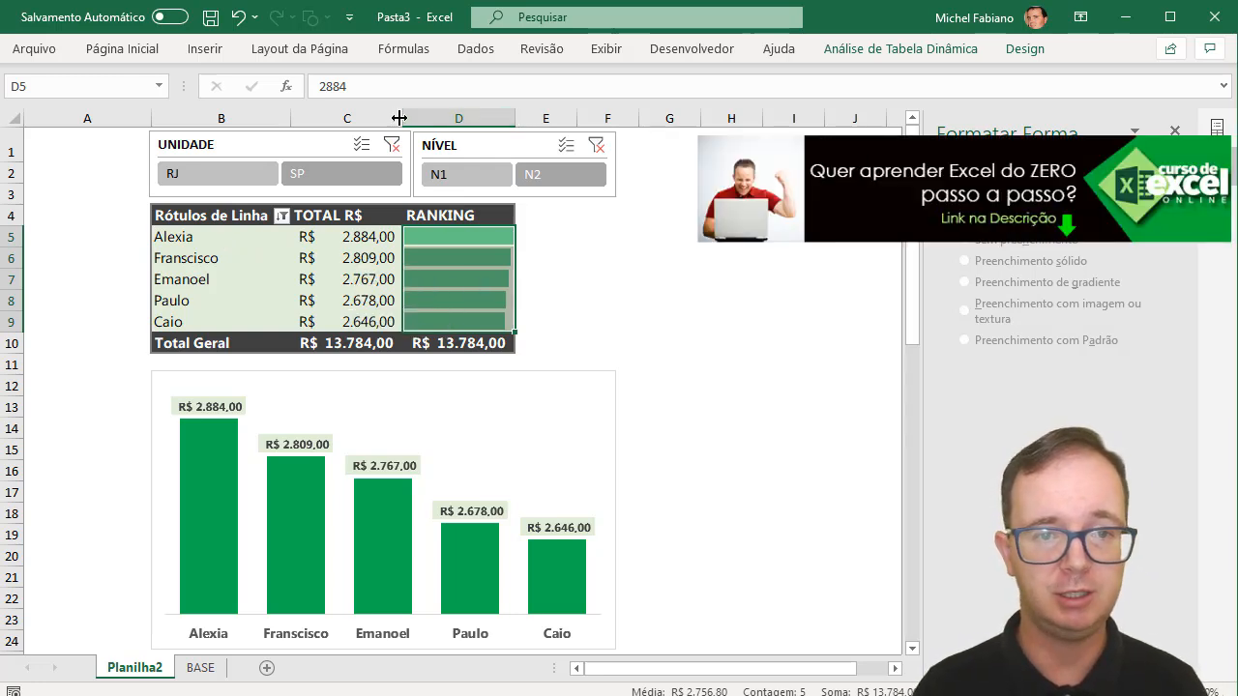
Widen columns C and D equally, and widen column B to give the pivot table more room.
{"action": "left_click_drag", "start_coordinate": [367, 116], "coordinate": [436, 117]}
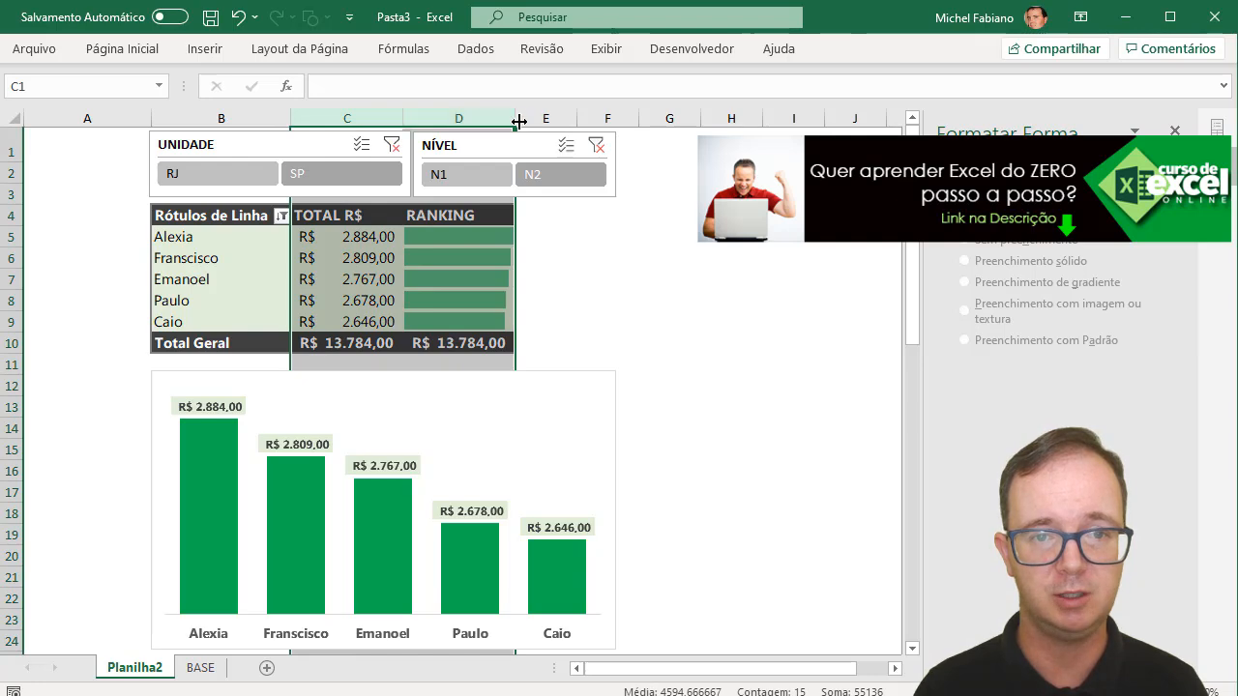
{"action": "left_click_drag", "start_coordinate": [518, 122], "coordinate": [569, 122]}
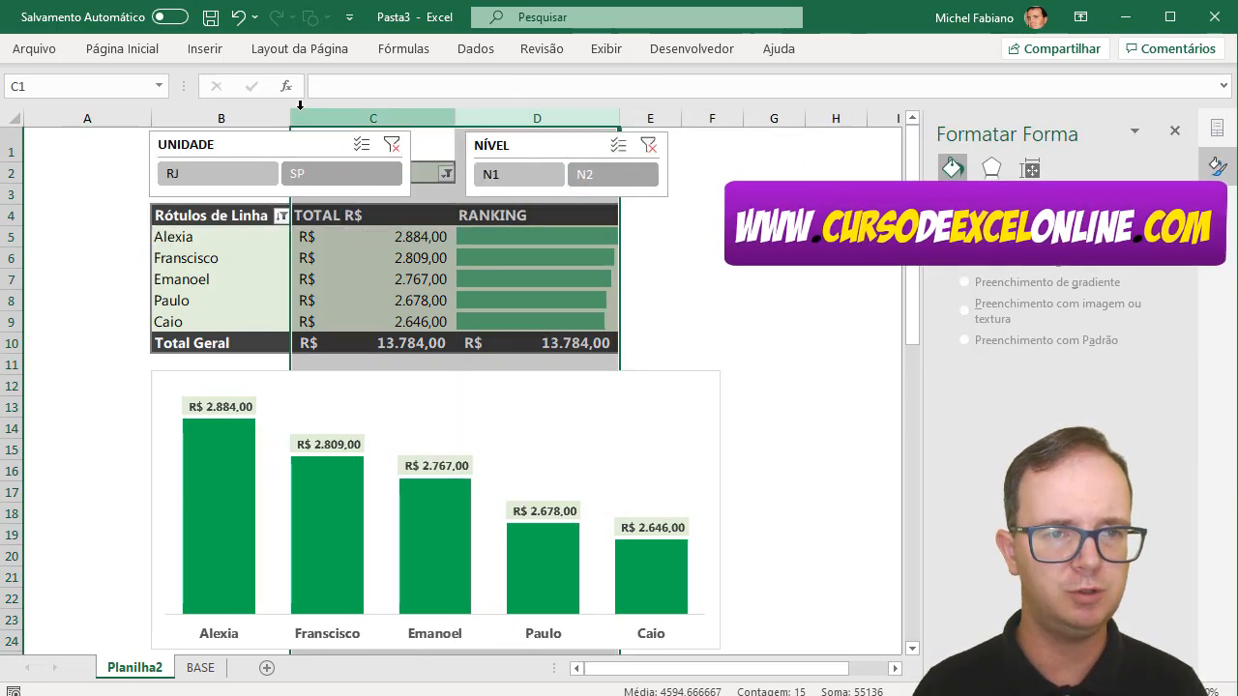
{"action": "left_click_drag", "start_coordinate": [291, 116], "coordinate": [330, 114]}
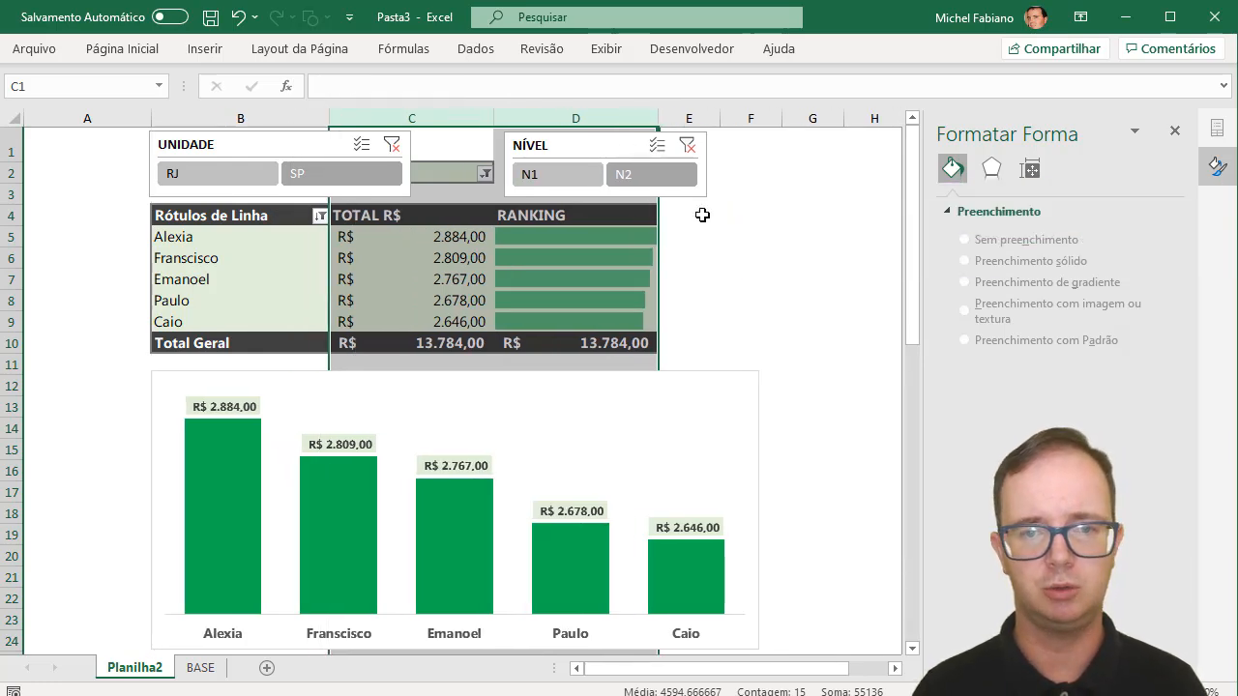
Narrow the chart to the pivot table's width and shorten it to end around row 22.
{"action": "left_click", "coordinate": [699, 374]}
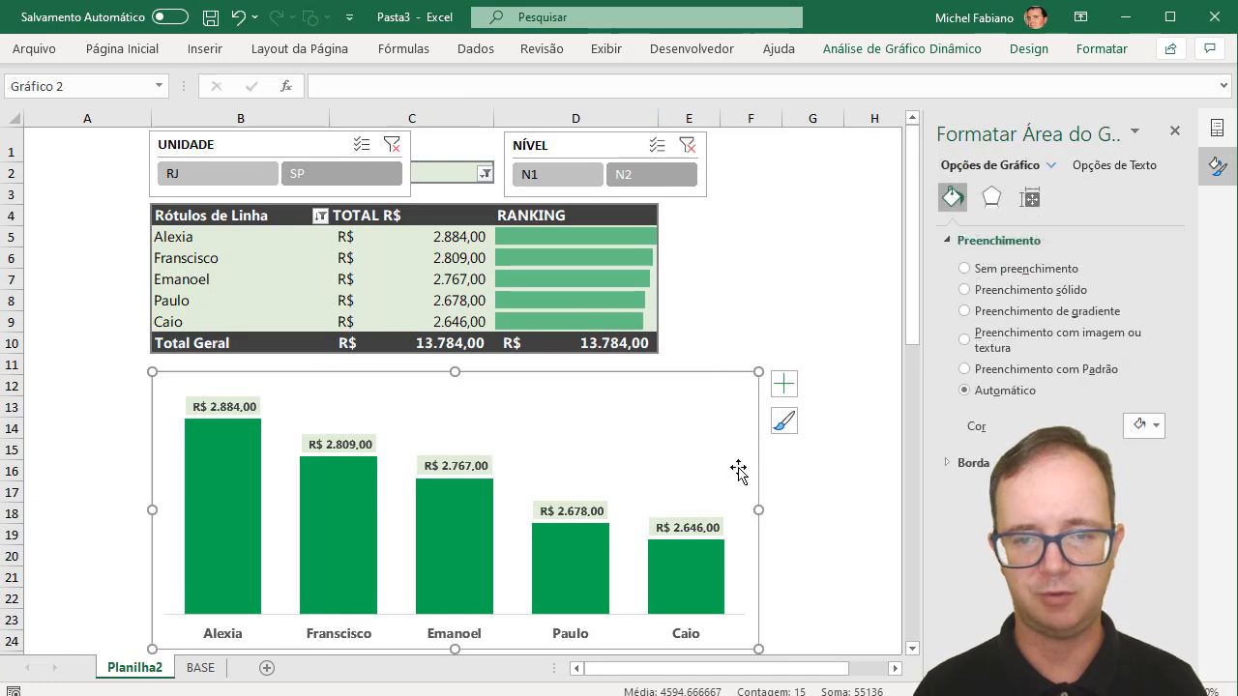
{"action": "left_click_drag", "start_coordinate": [761, 508], "coordinate": [659, 510]}
{"action": "left_click_drag", "start_coordinate": [400, 373], "coordinate": [445, 369]}
Place the NÍVEL slicer flush beside a slightly wider UNIDADE slicer so both together span the pivot table's width.
{"action": "left_click_drag", "start_coordinate": [575, 143], "coordinate": [525, 139]}
{"action": "mouse_move", "coordinate": [455, 164]}
{"action": "left_mouse_down"}
{"action": "mouse_move", "coordinate": [420, 164]}
{"action": "mouse_move", "coordinate": [435, 165]}
{"action": "left_mouse_up"}
{"action": "left_click", "coordinate": [329, 147]}
{"action": "mouse_move", "coordinate": [510, 147]}
{"action": "left_mouse_down"}
{"action": "mouse_move", "coordinate": [523, 147]}
{"action": "mouse_move", "coordinate": [509, 146]}
{"action": "left_mouse_up"}
{"action": "left_click_drag", "start_coordinate": [543, 192], "coordinate": [558, 193]}
{"action": "left_click", "coordinate": [706, 195]}
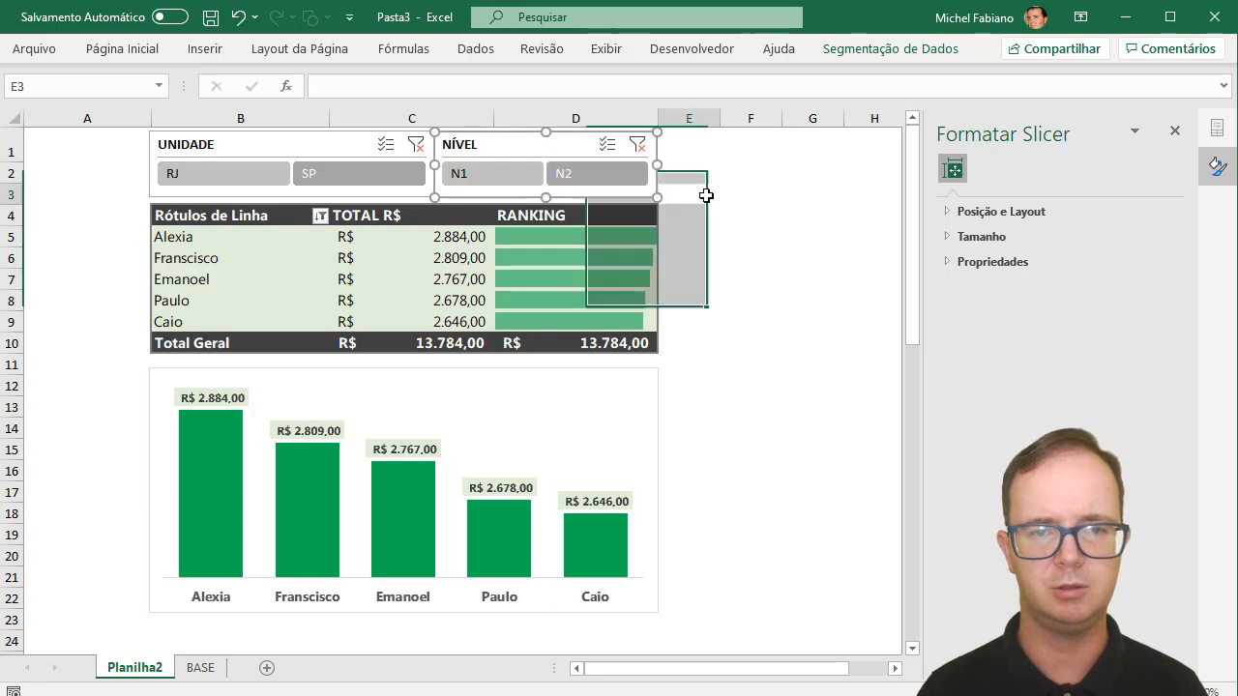
{"action": "left_click", "coordinate": [743, 180]}
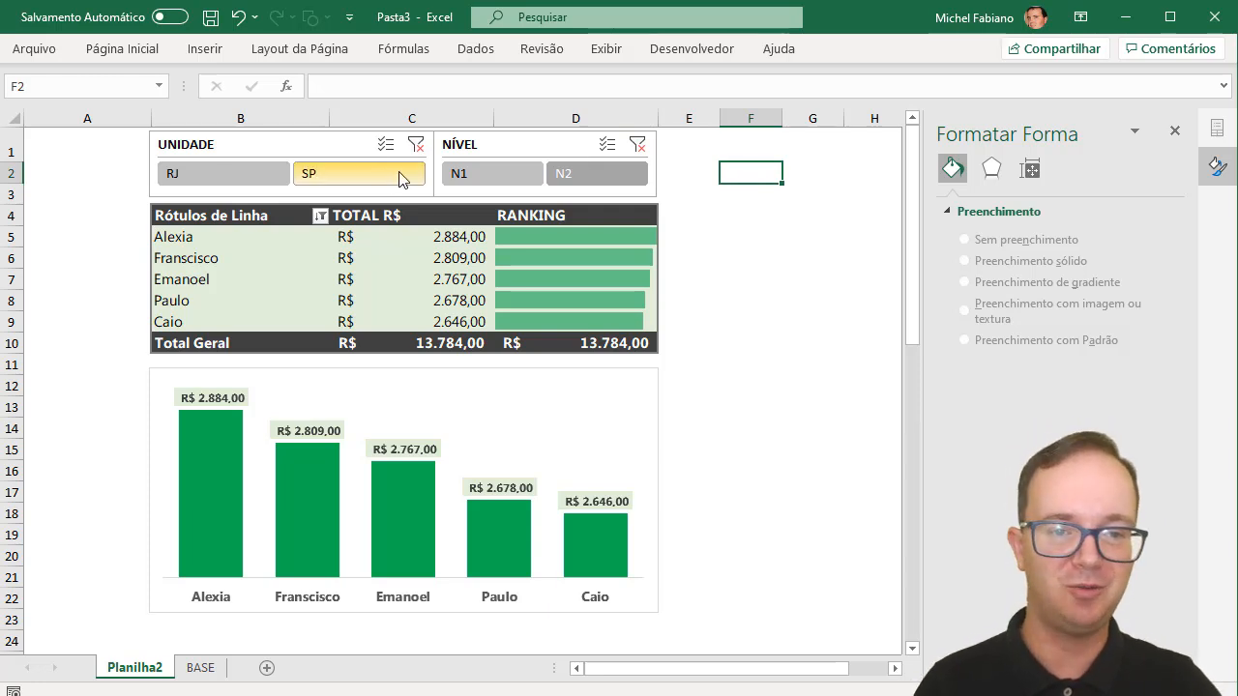
Filter by SP with N1 and N2, and by RJ with N2, to check how the panel layout responds.
{"action": "left_click", "coordinate": [377, 182]}
{"action": "left_click", "coordinate": [422, 176]}
{"action": "left_click", "coordinate": [525, 174]}
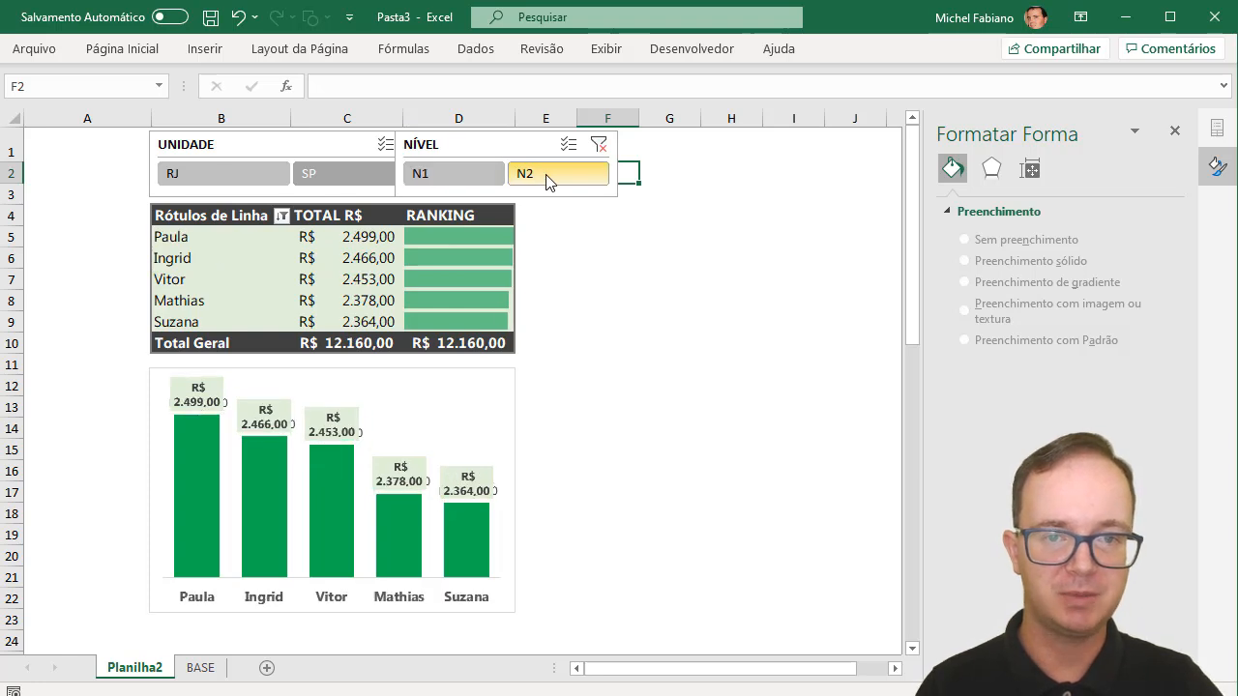
{"action": "left_click", "coordinate": [545, 180]}
{"action": "left_click", "coordinate": [261, 174]}
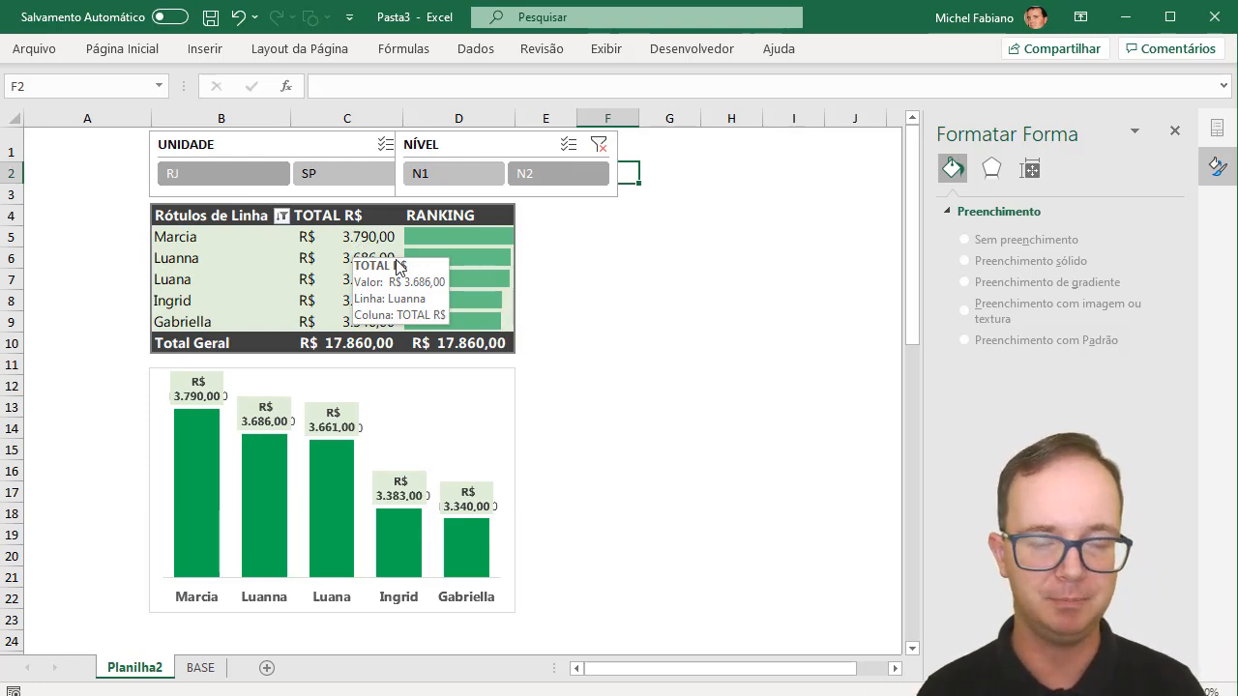
Turn off automatic column width adjustment on update in the pivot table's options.
{"action": "left_click", "coordinate": [451, 234]}
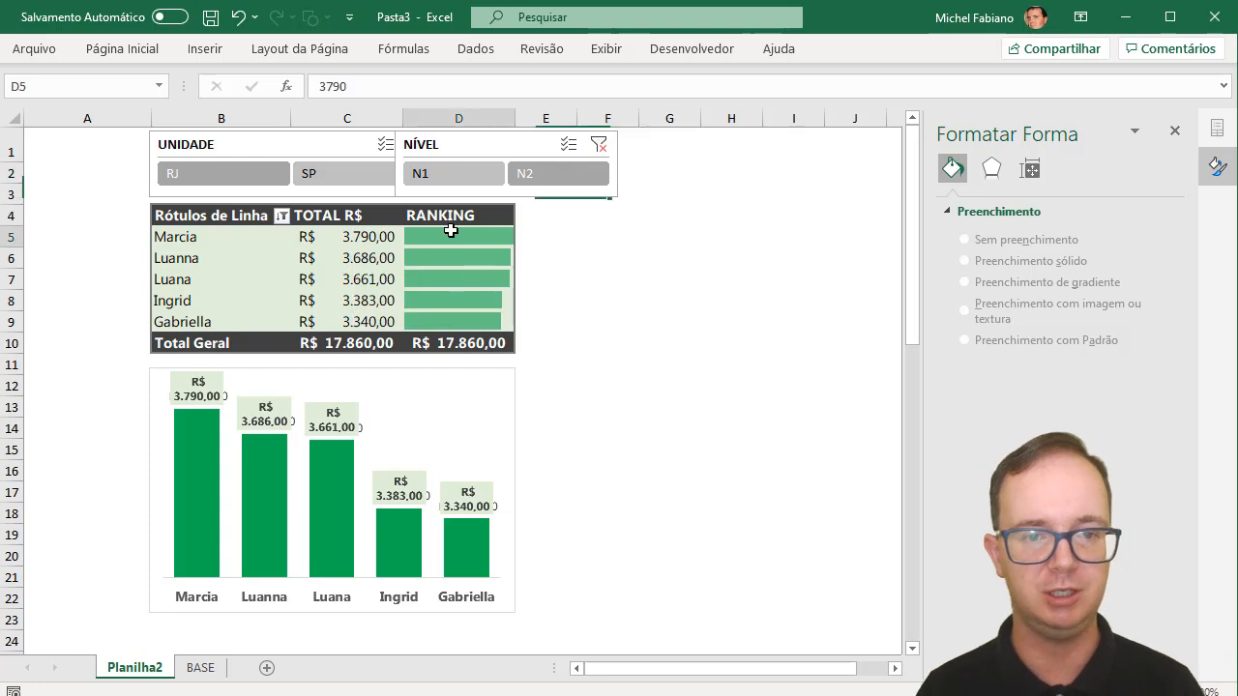
{"action": "left_click_drag", "start_coordinate": [249, 214], "coordinate": [453, 342]}
{"action": "right_click", "coordinate": [455, 319]}
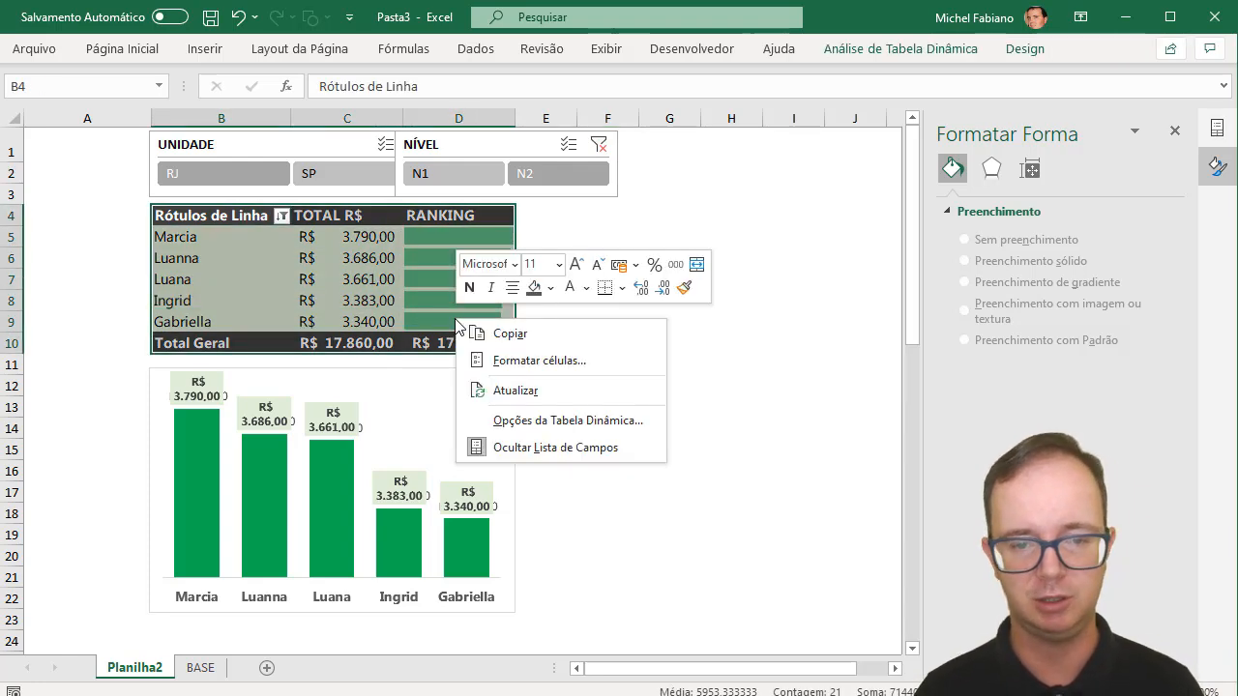
{"action": "left_click", "coordinate": [572, 423]}
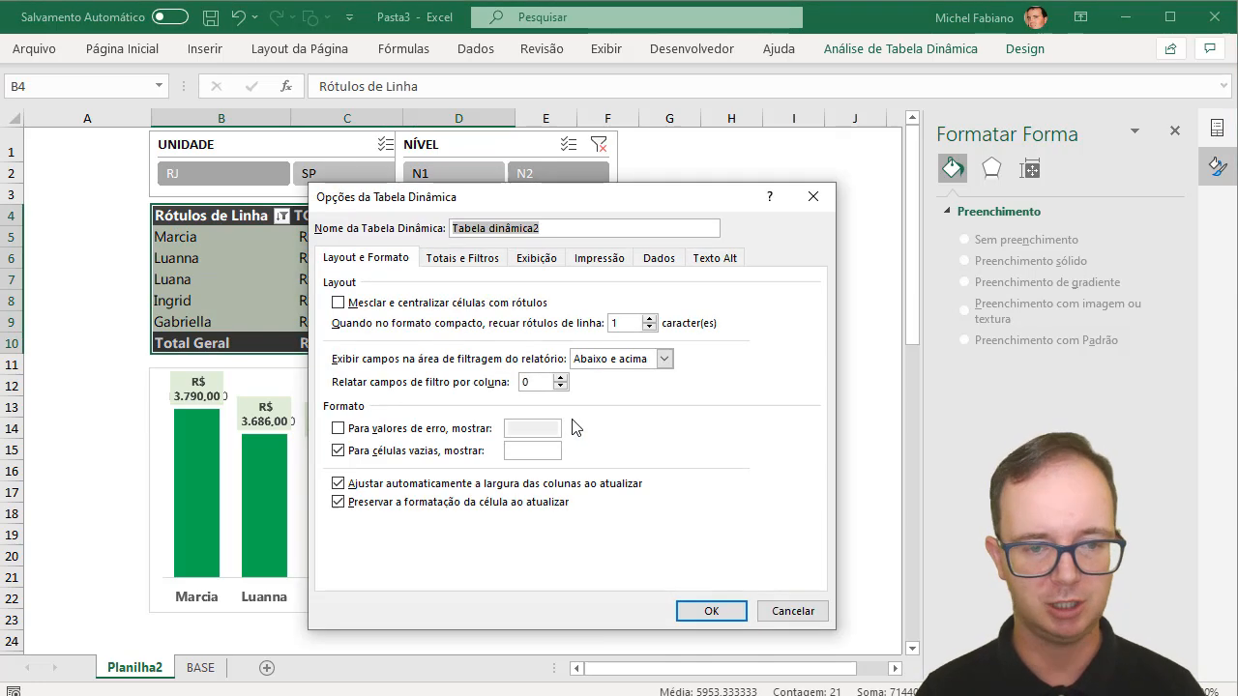
{"action": "left_click", "coordinate": [444, 484]}
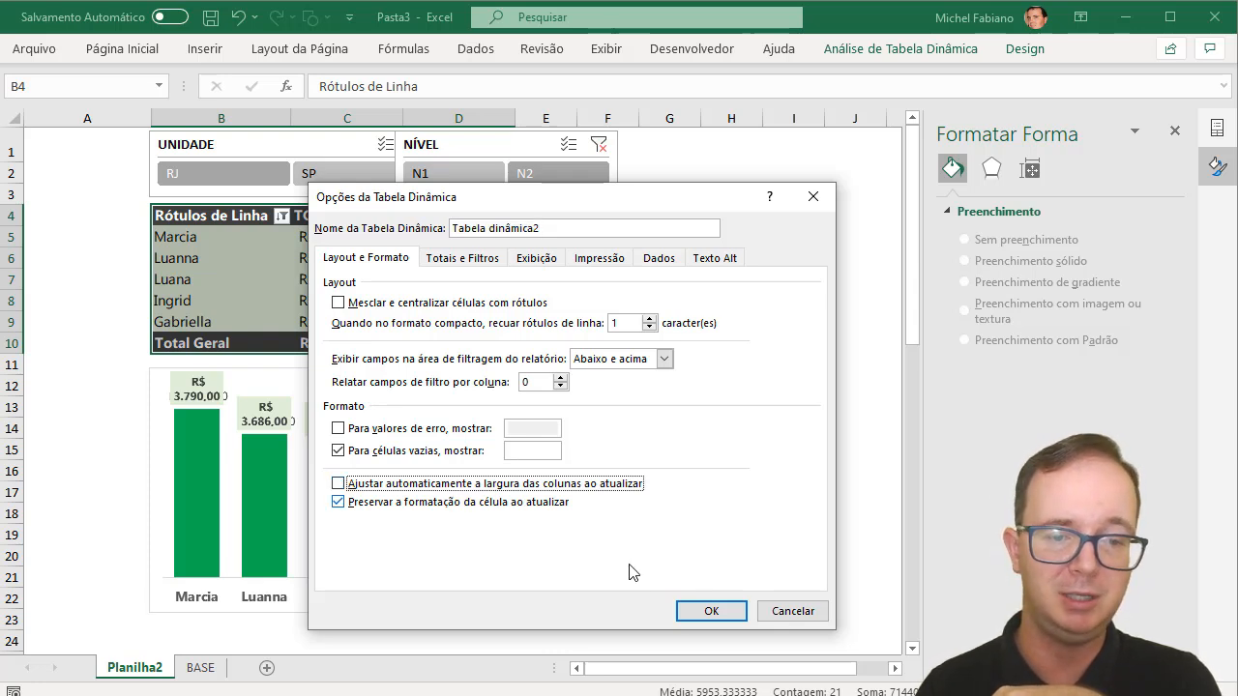
{"action": "left_click", "coordinate": [718, 611]}
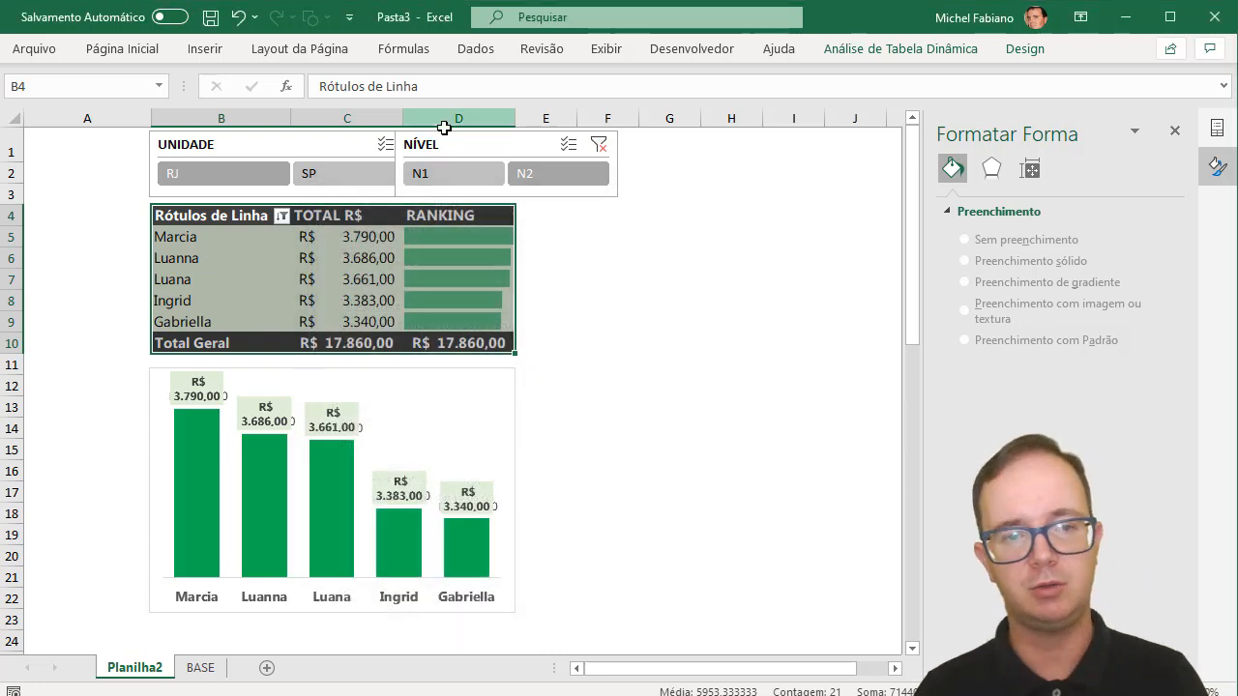
Widen the TOTAL R$ and RANKING columns equally, and make the row labels column slightly wider.
{"action": "left_click_drag", "start_coordinate": [351, 109], "coordinate": [572, 118]}
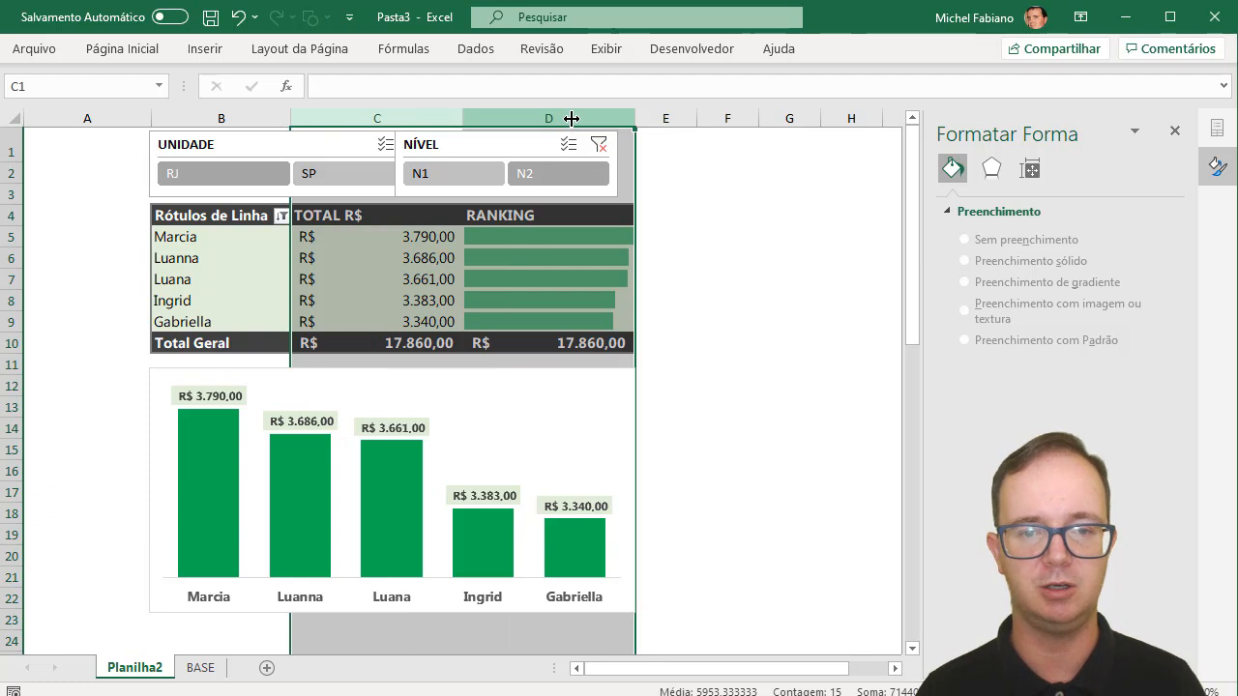
{"action": "left_click", "coordinate": [266, 116]}
{"action": "left_click_drag", "start_coordinate": [289, 113], "coordinate": [320, 112]}
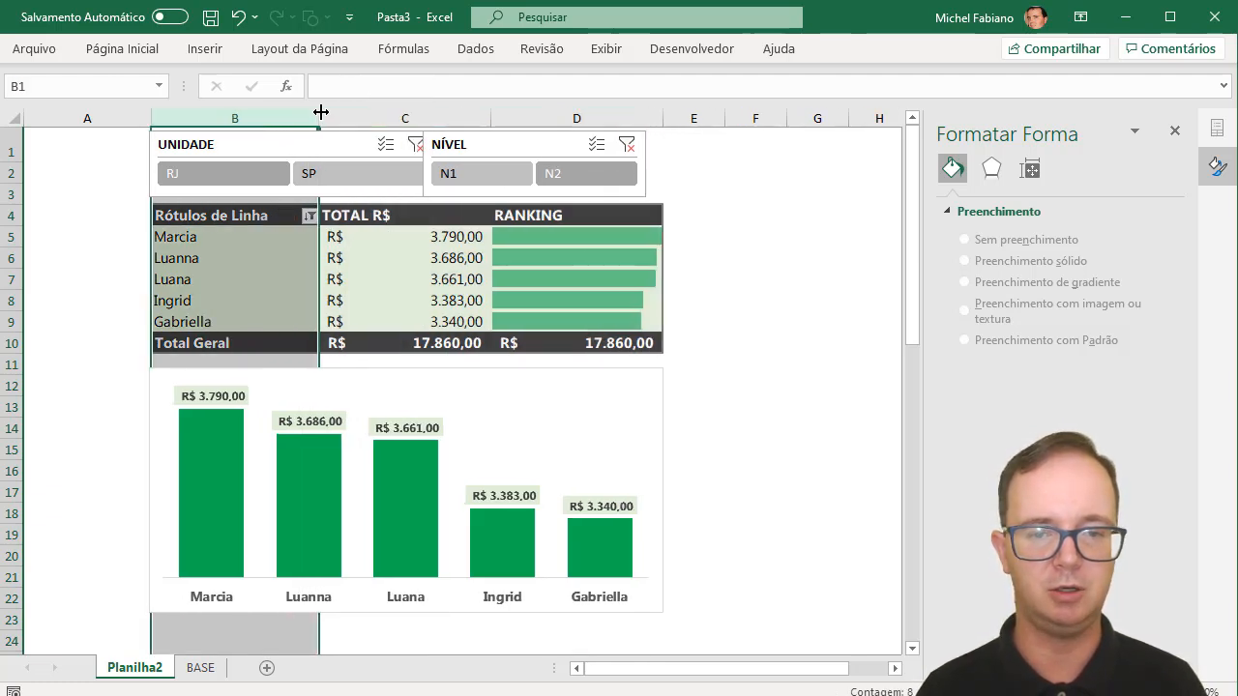
{"action": "left_click", "coordinate": [819, 239]}
Align the NÍVEL slicer with the pivot table's outer edge, narrow UNIDADE, and widen NÍVEL until the two slicers meet.
{"action": "left_click_drag", "start_coordinate": [527, 141], "coordinate": [536, 136]}
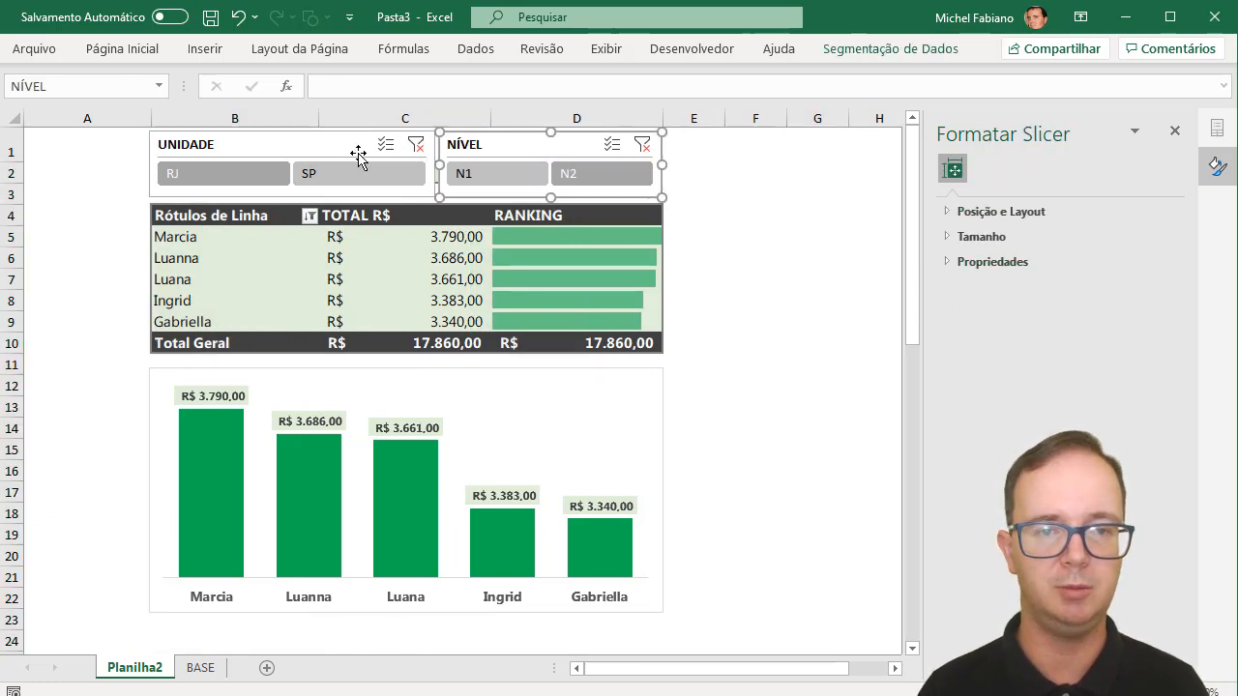
{"action": "left_click", "coordinate": [339, 145]}
{"action": "left_click_drag", "start_coordinate": [437, 164], "coordinate": [403, 165]}
{"action": "left_click", "coordinate": [493, 143]}
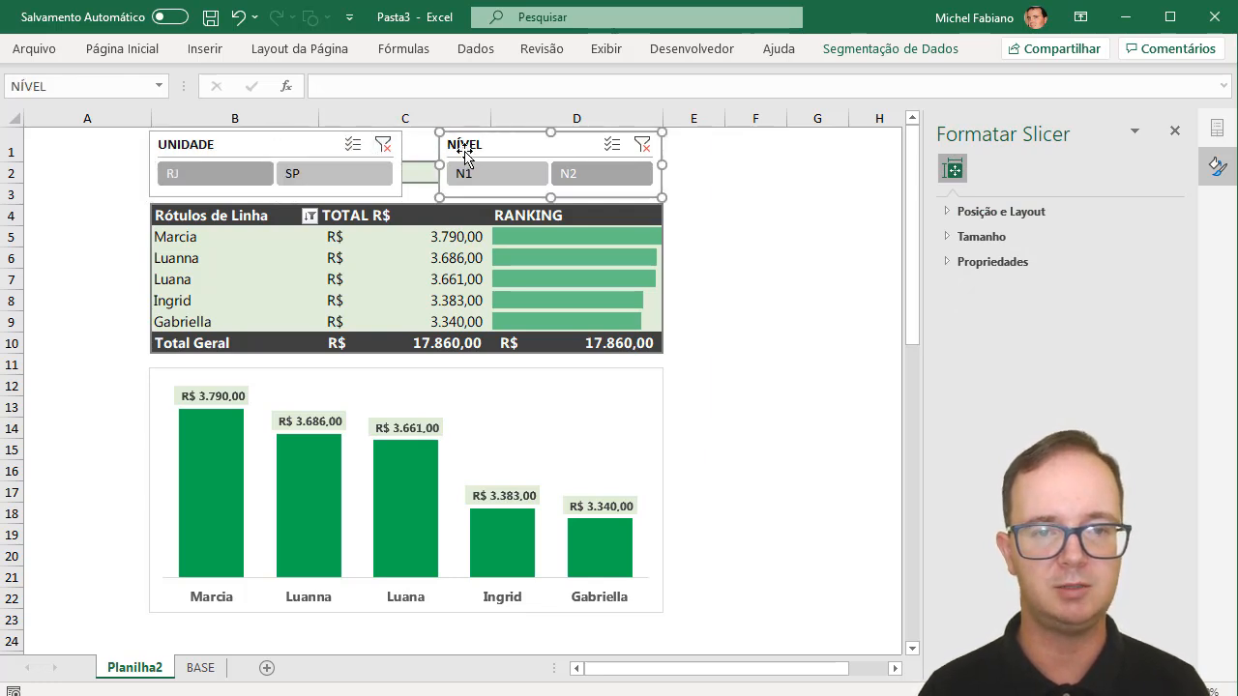
{"action": "left_click_drag", "start_coordinate": [442, 167], "coordinate": [407, 164]}
{"action": "left_click", "coordinate": [766, 199]}
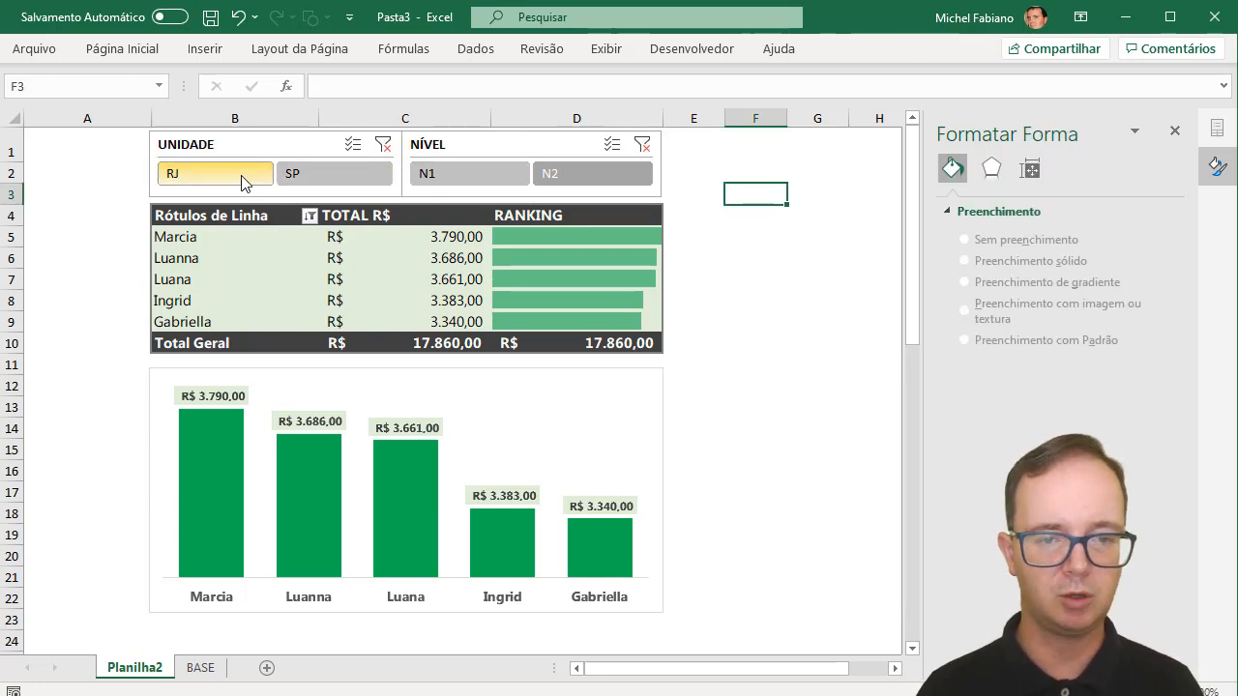
Switch the slicers between units and between levels N1 and N2 to check that the column widths hold.
{"action": "left_click", "coordinate": [298, 173]}
{"action": "left_click", "coordinate": [433, 181]}
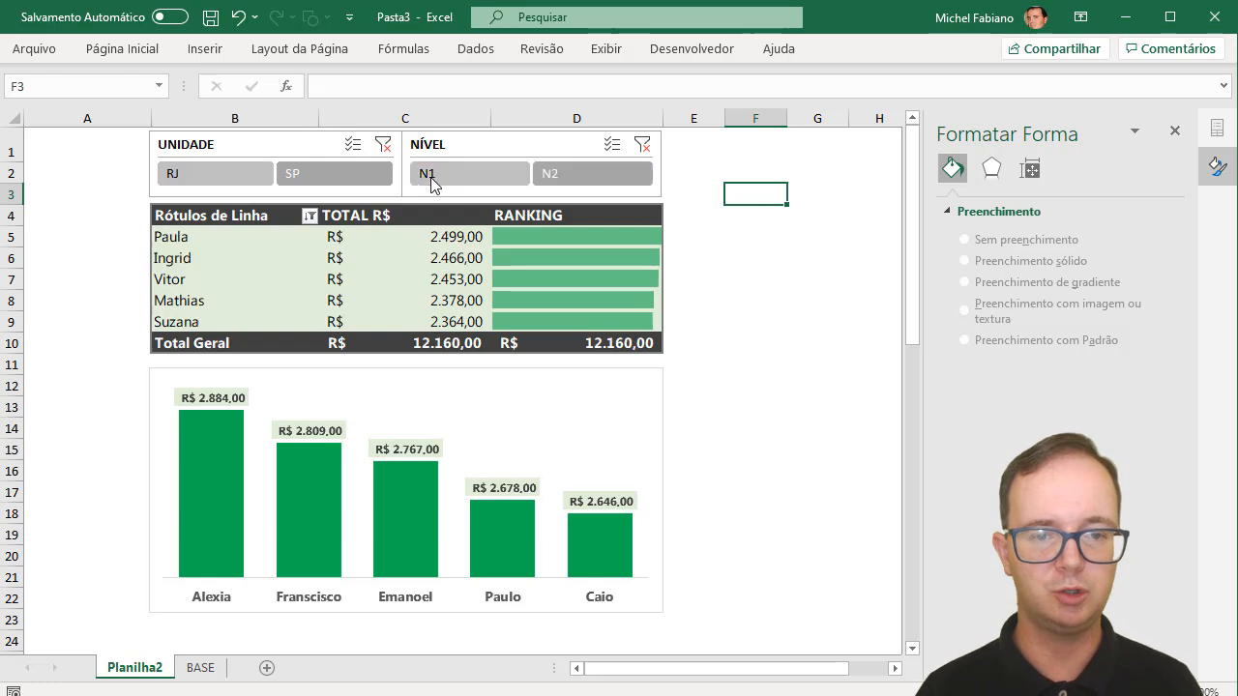
{"action": "left_click", "coordinate": [562, 176]}
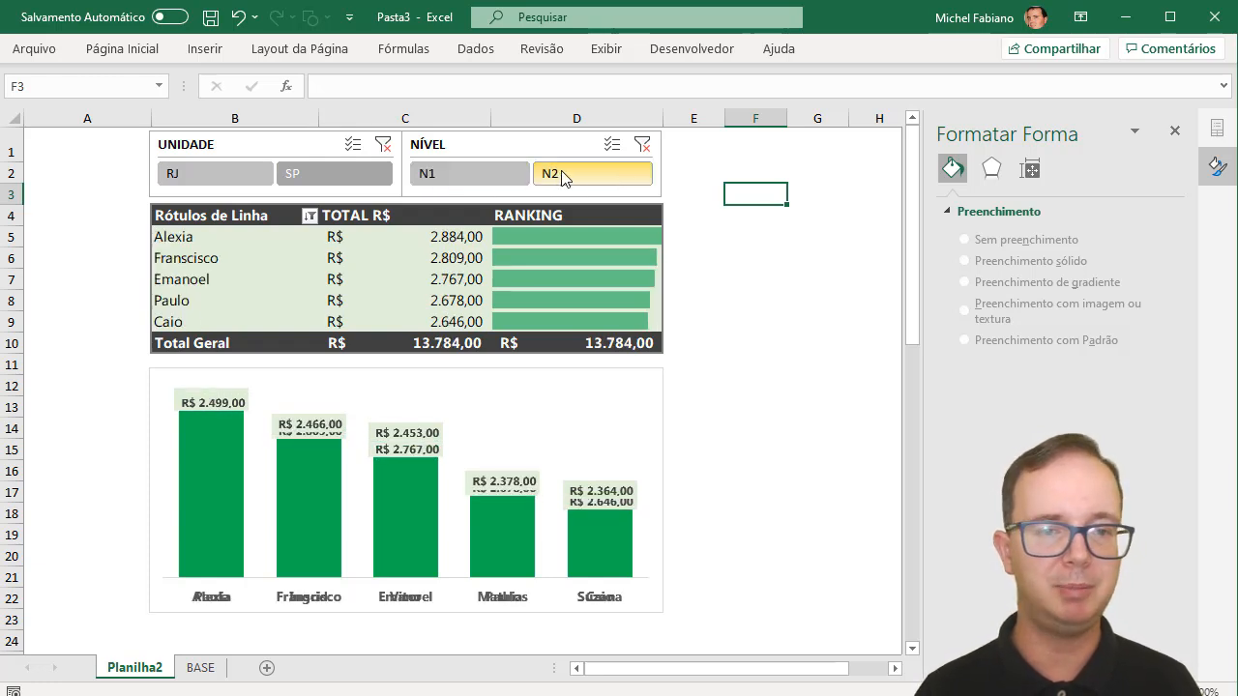
Show the source details of the second-ranked analyst's RANKING value on a new sheet and return to Planilha2.
{"action": "left_click", "coordinate": [586, 251]}
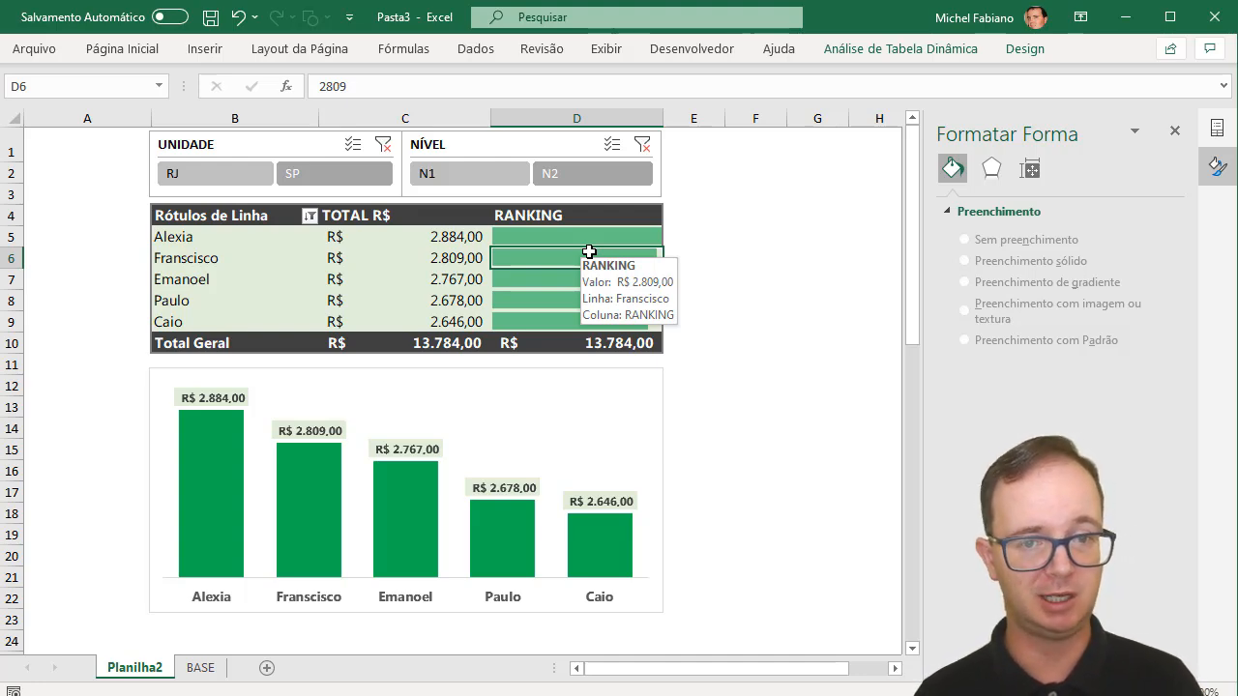
{"action": "double_click", "coordinate": [589, 252]}
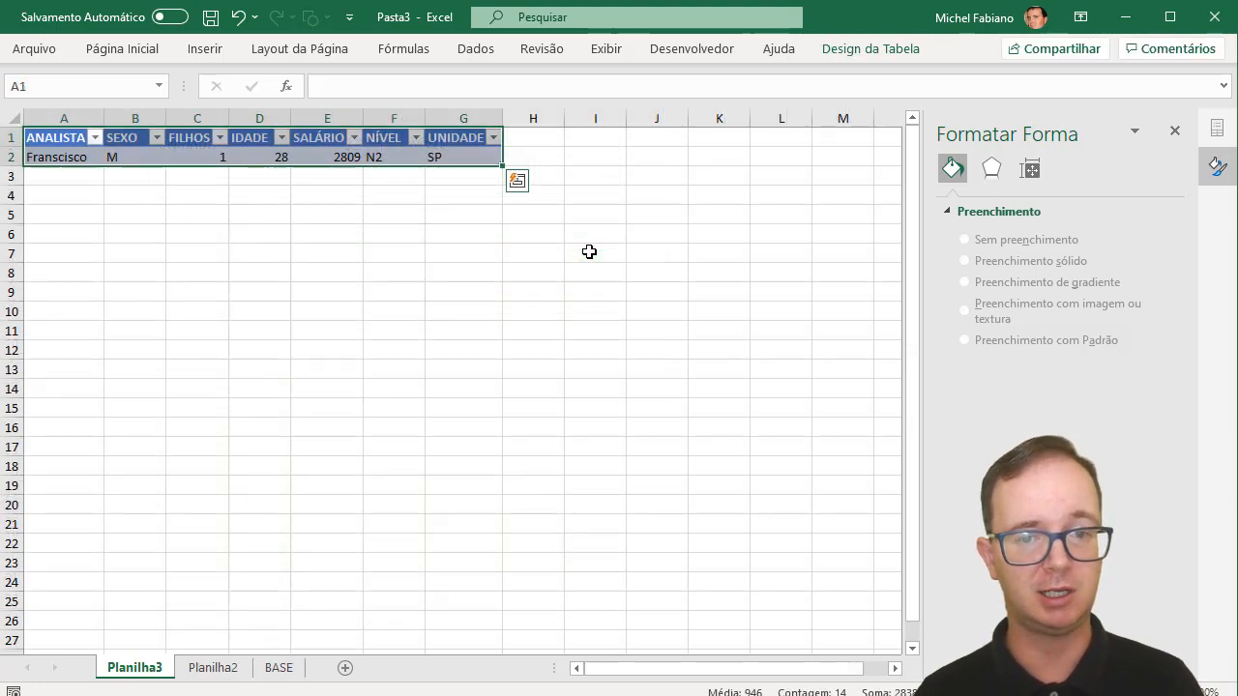
{"action": "left_click", "coordinate": [230, 667]}
Review the column-width and cell-formatting update settings in the pivot table's options without changing them.
{"action": "right_click", "coordinate": [548, 262]}
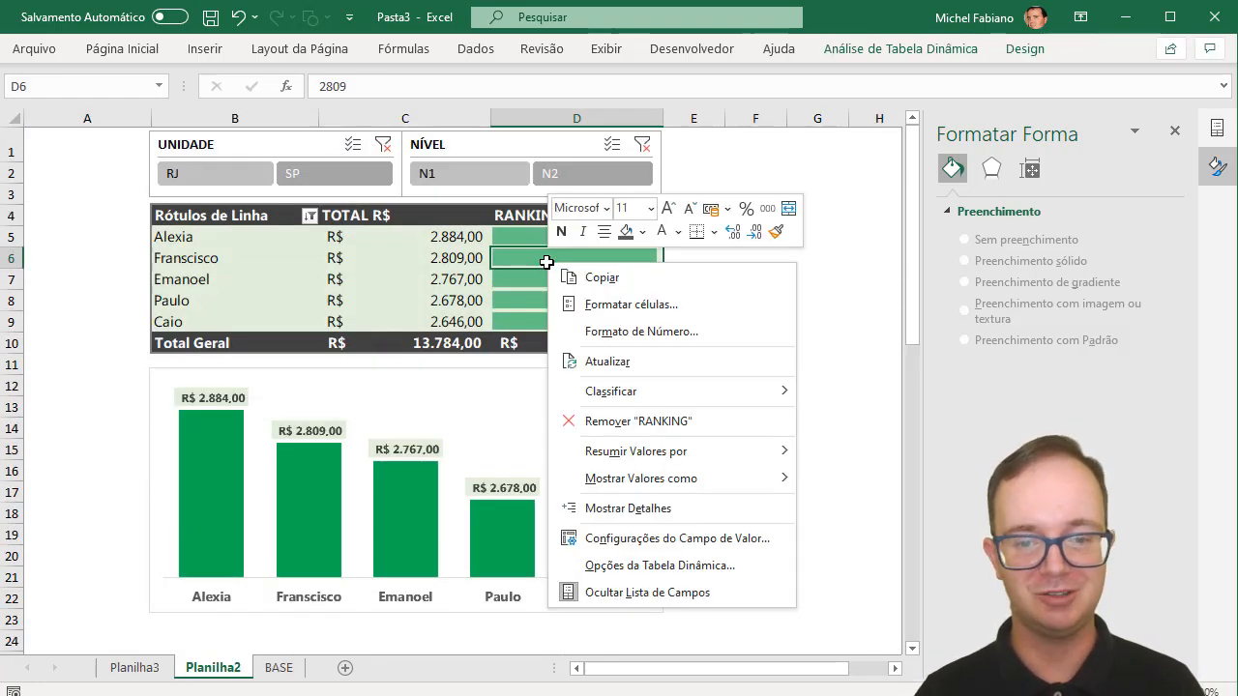
{"action": "left_click", "coordinate": [654, 568]}
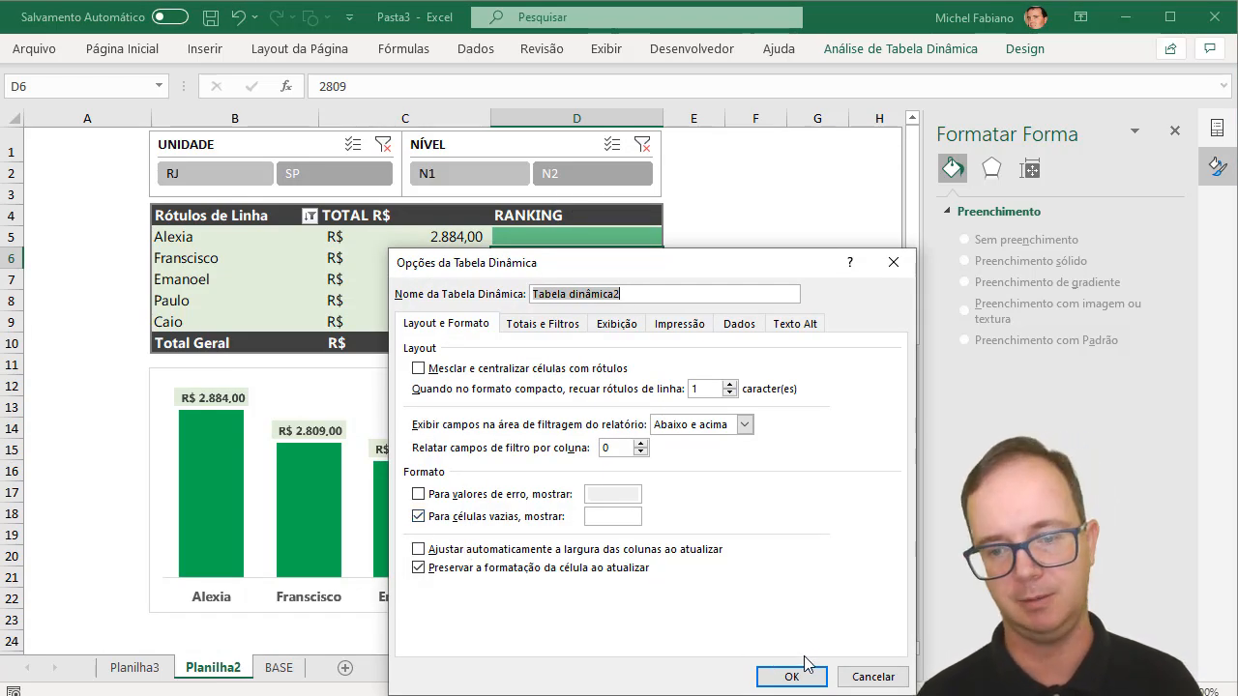
{"action": "left_click", "coordinate": [870, 677]}
{"action": "left_click", "coordinate": [760, 452]}
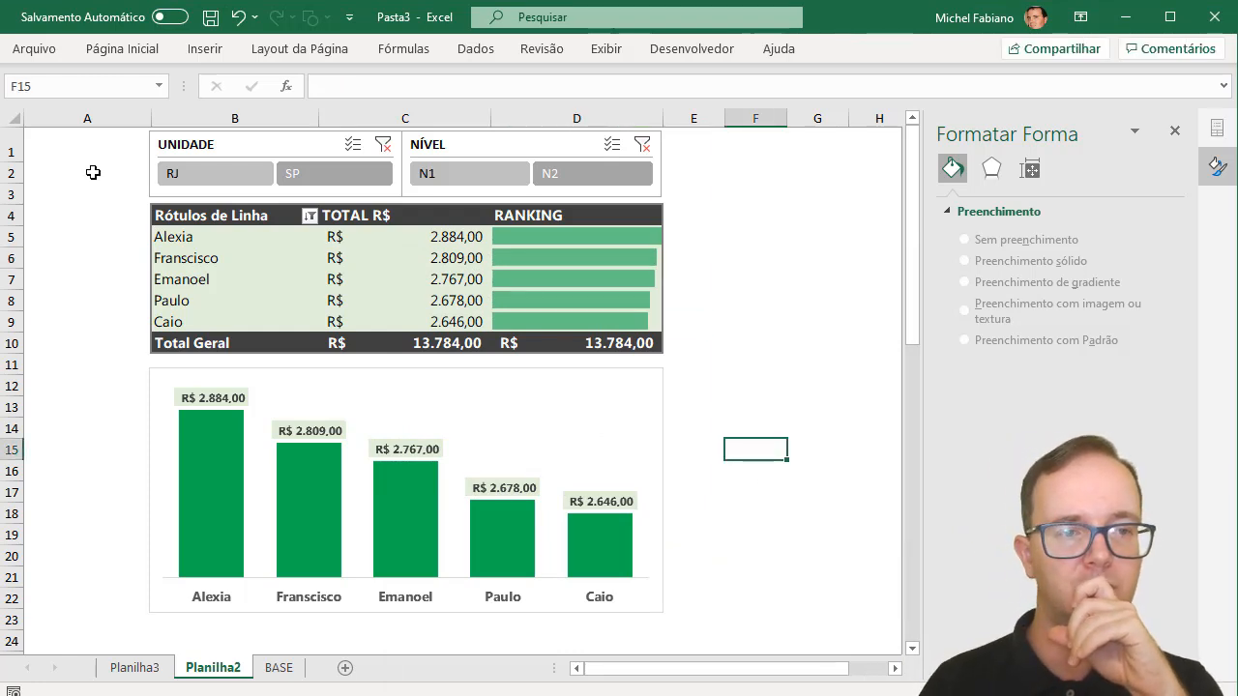
Increase the height of row 1 and lower both slicers to sit just above the pivot table.
{"action": "left_click_drag", "start_coordinate": [19, 162], "coordinate": [19, 193]}
{"action": "left_click_drag", "start_coordinate": [206, 142], "coordinate": [203, 162]}
{"action": "left_click_drag", "start_coordinate": [434, 144], "coordinate": [442, 167]}
{"action": "left_click", "coordinate": [707, 193]}
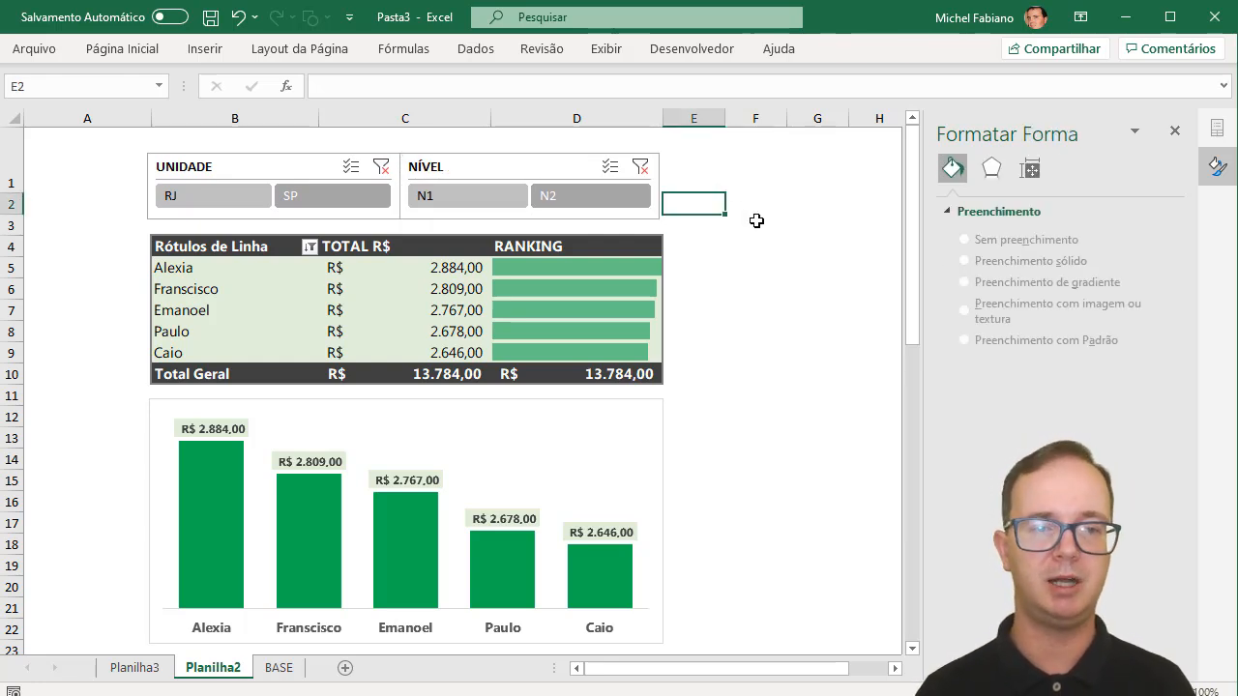
Filter the panel by level N2 to check the adjusted layout.
{"action": "left_click", "coordinate": [500, 198]}
{"action": "left_click", "coordinate": [775, 274]}
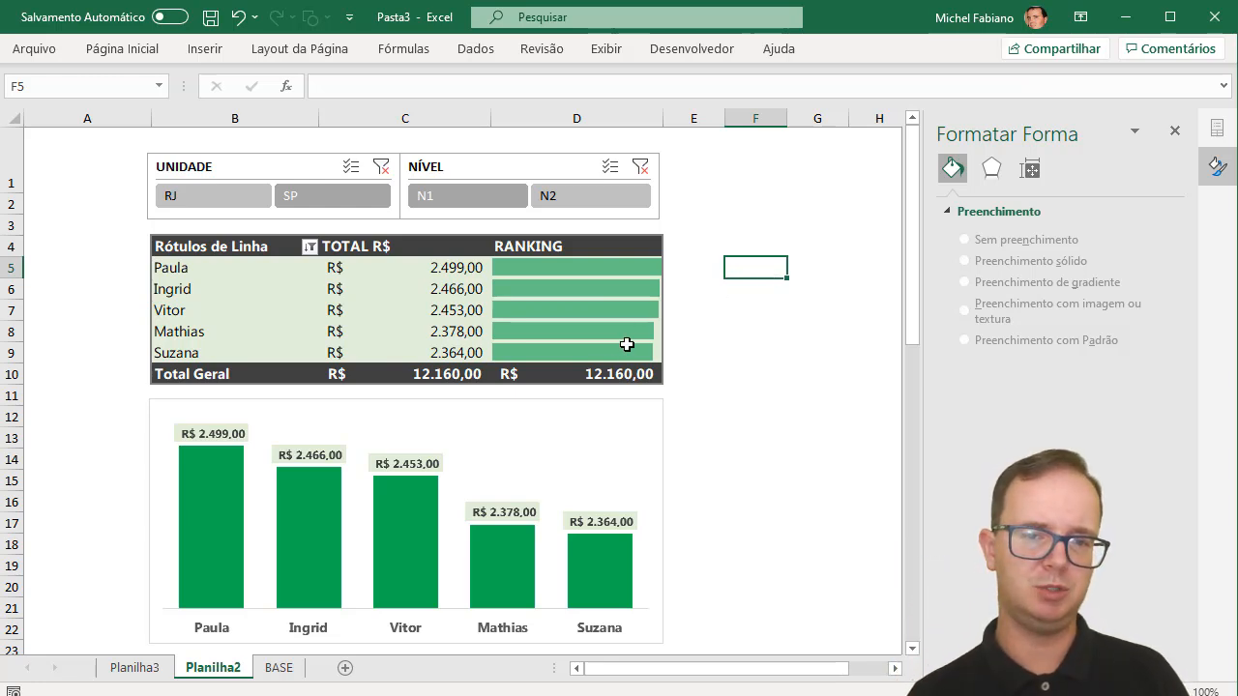
Hide the RANKING grand total by giving its text a dark theme color that matches the cell's fill.
{"action": "left_click", "coordinate": [600, 373]}
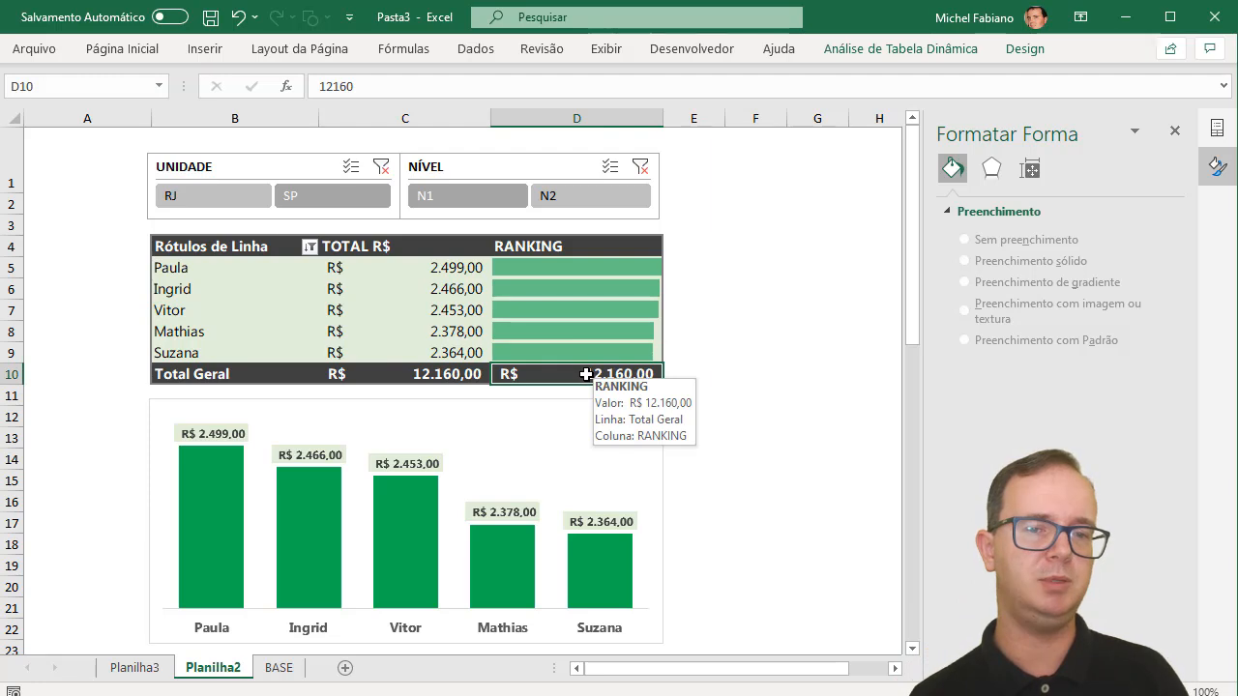
{"action": "left_click", "coordinate": [149, 56]}
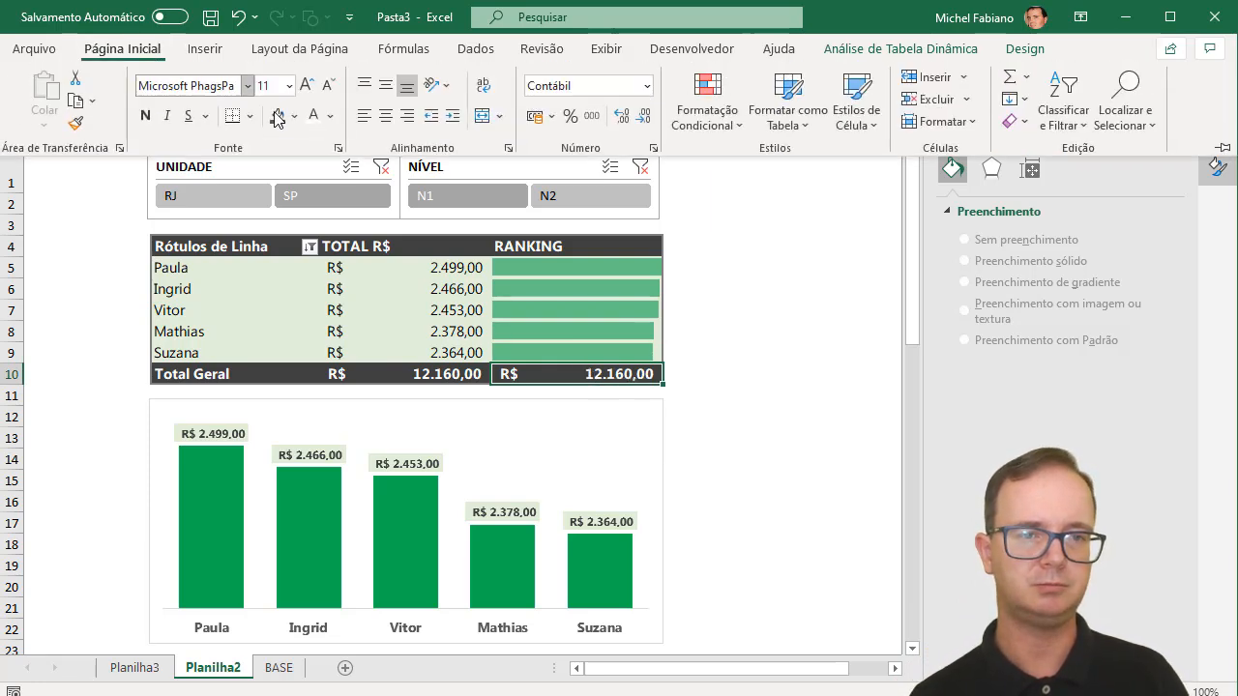
{"action": "left_click", "coordinate": [333, 116]}
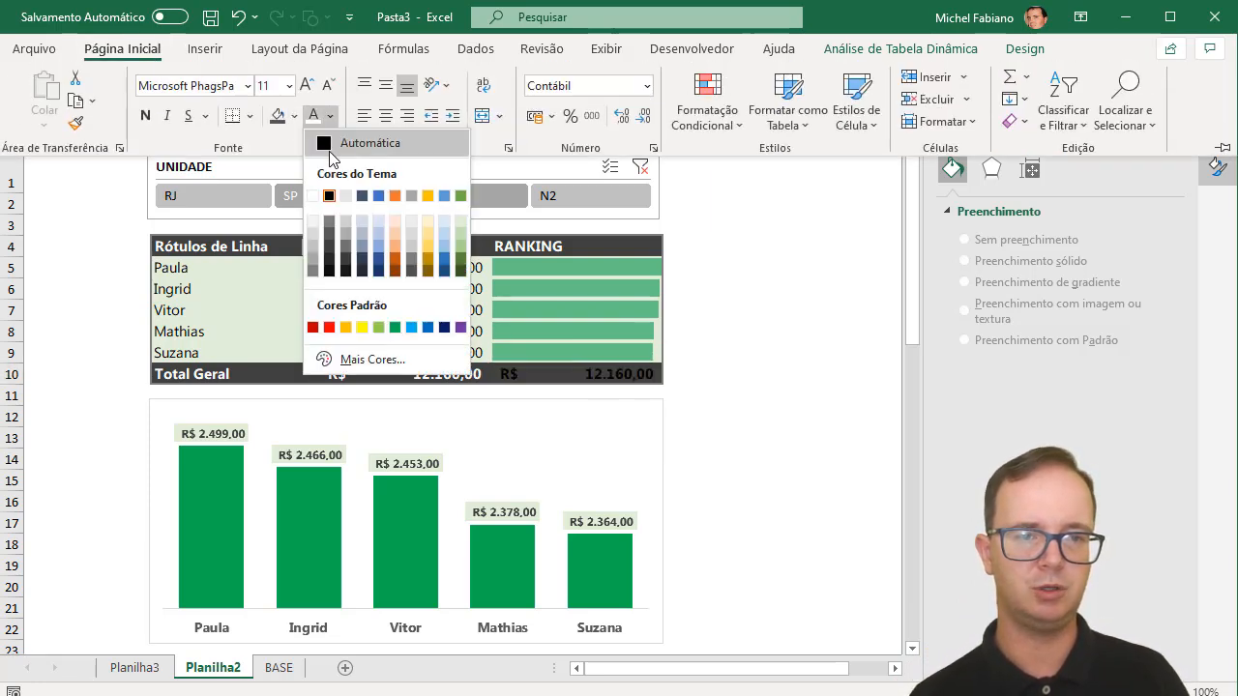
{"action": "left_click", "coordinate": [330, 235]}
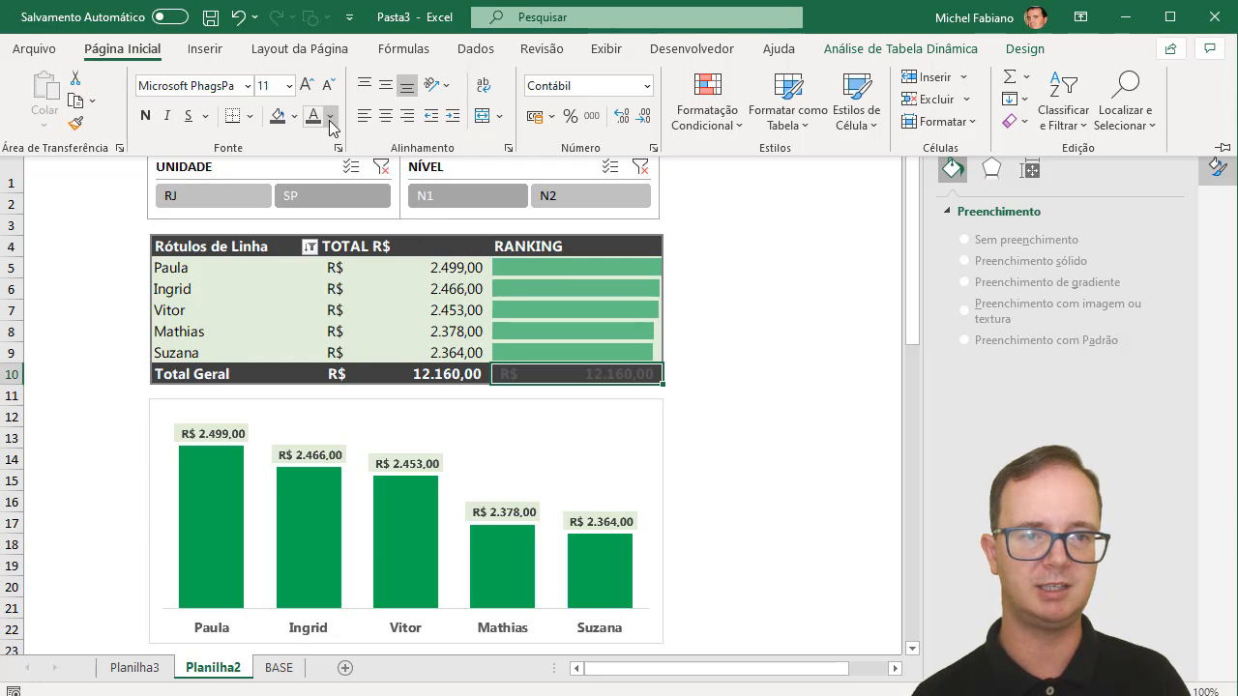
{"action": "left_click", "coordinate": [329, 116]}
{"action": "left_click", "coordinate": [330, 250]}
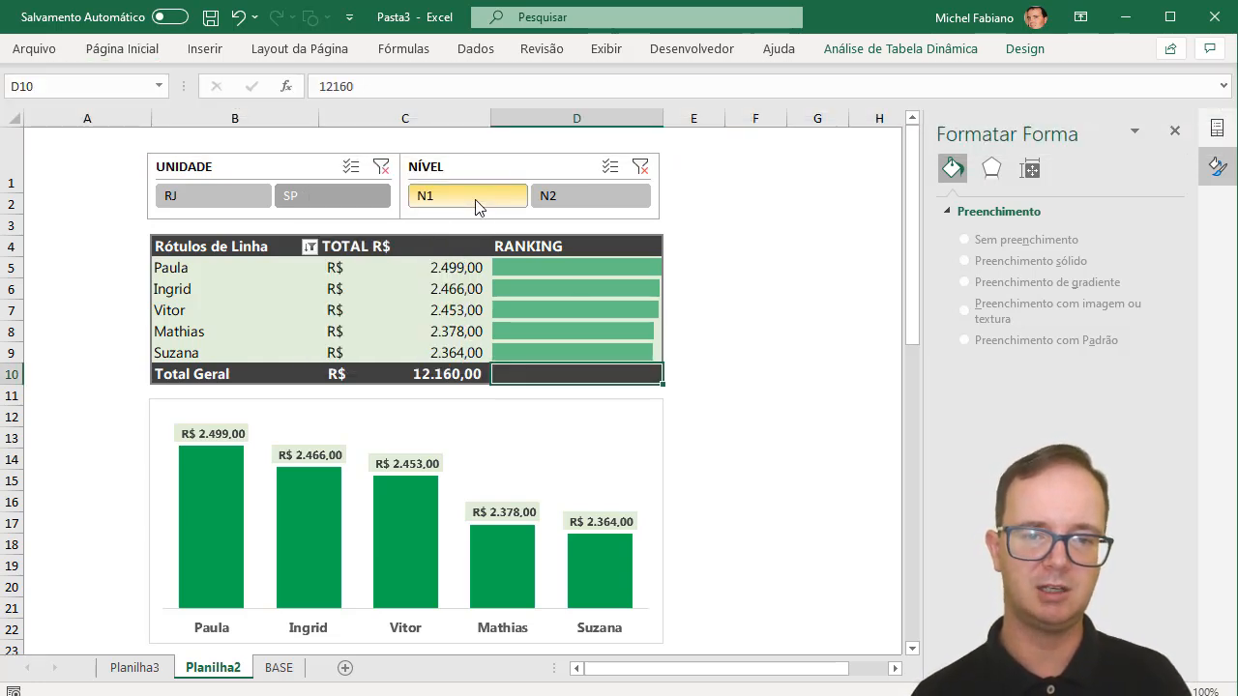
Switch the unit and level filters, ending on SP with N1, to check that the RANKING total stays hidden.
{"action": "left_click", "coordinate": [259, 203]}
{"action": "left_click", "coordinate": [548, 199]}
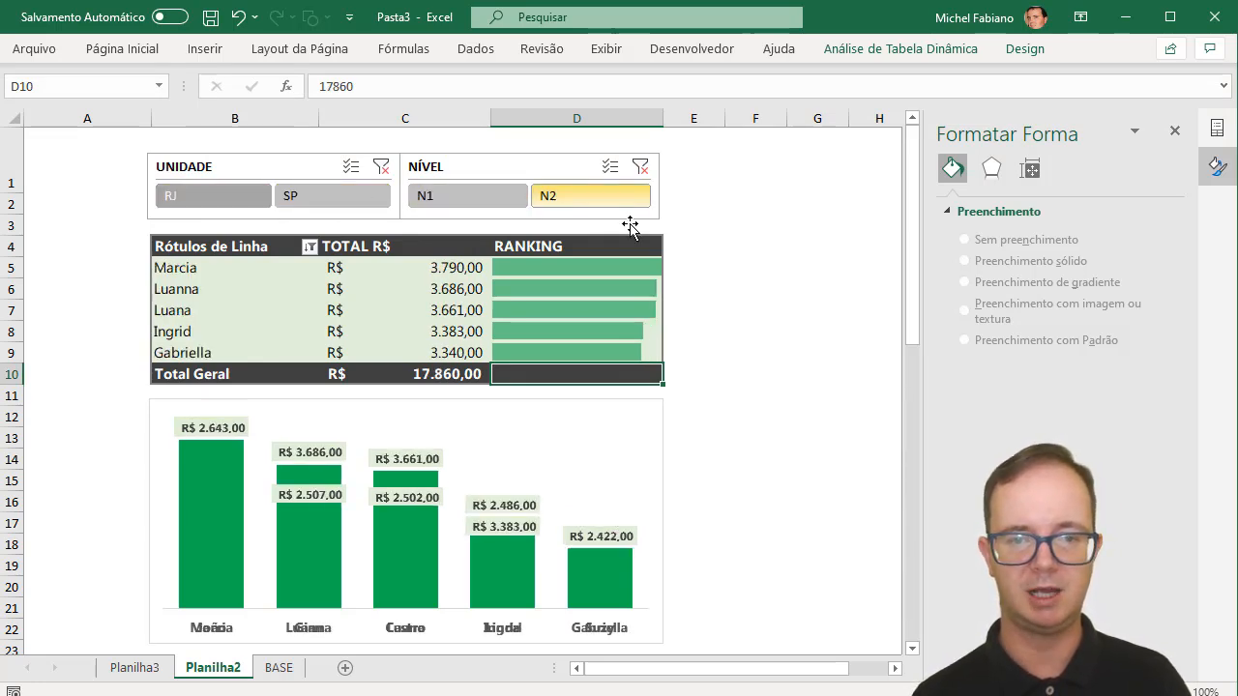
{"action": "left_click", "coordinate": [739, 250]}
{"action": "left_click", "coordinate": [592, 371]}
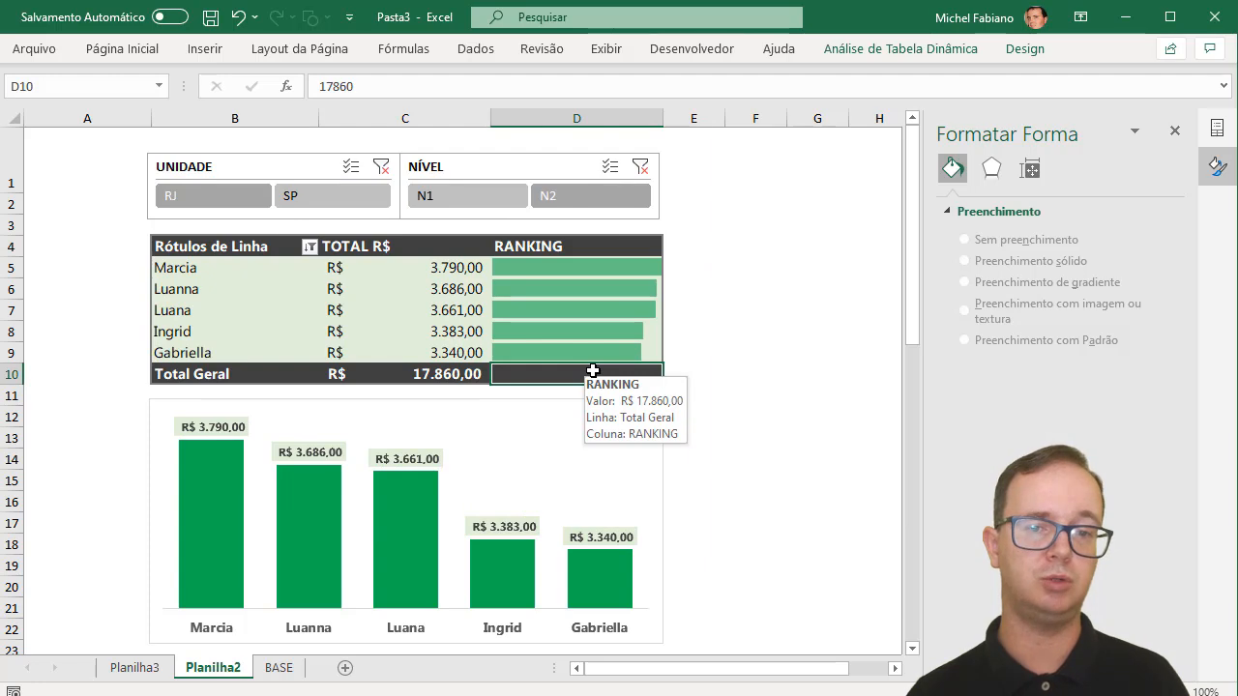